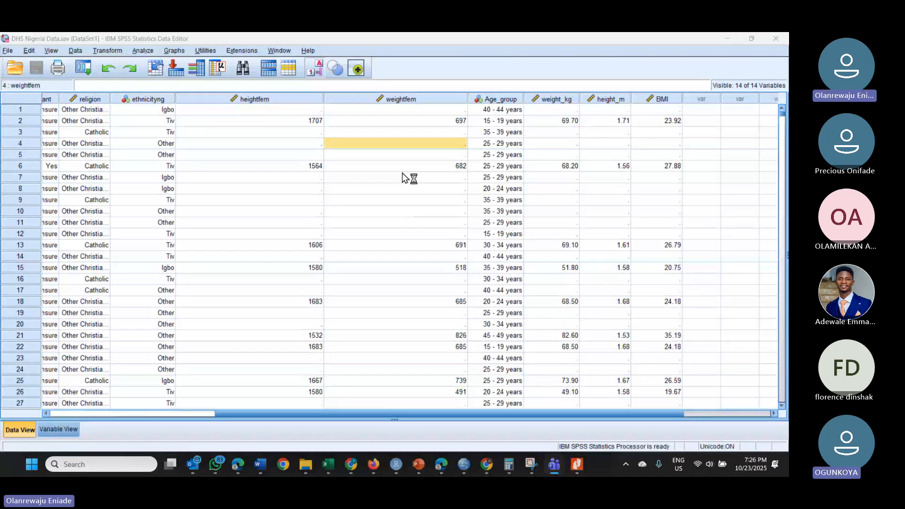
- Examine the dataset's variables across row 5, from the weight and height columns back to age
click(354, 234)
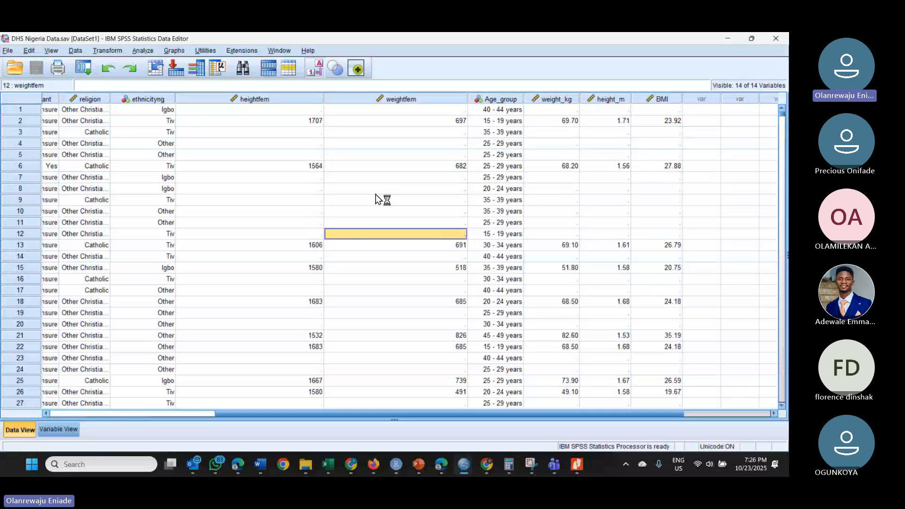
click(234, 154)
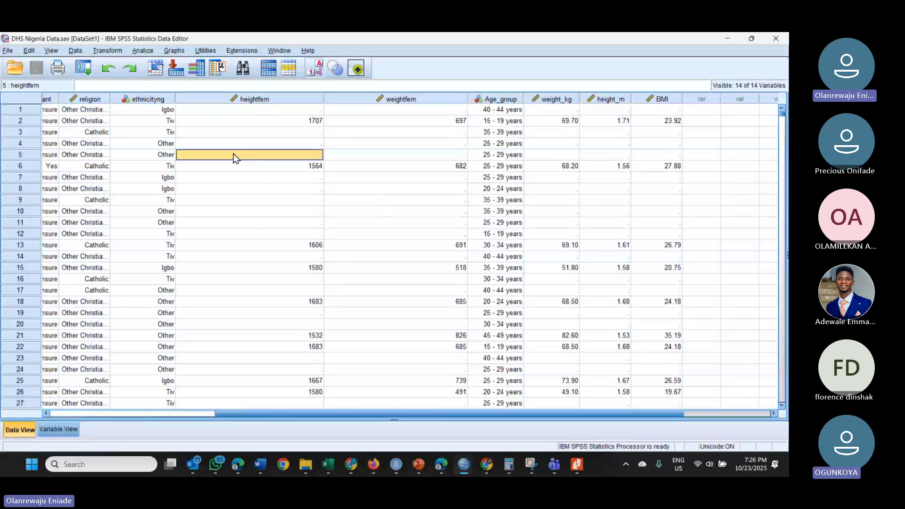
key(Left)
key(Left)
key(Left)
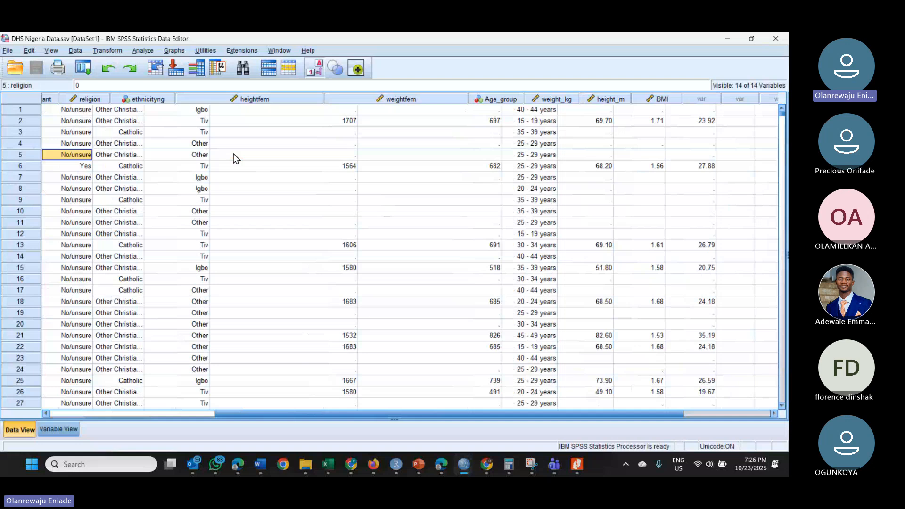
key(Left)
key(Left)
key(Left)
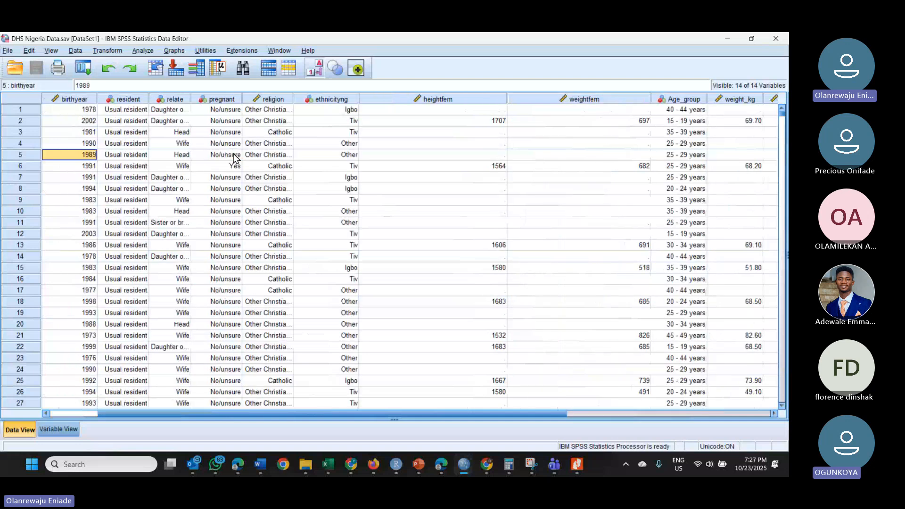
key(Left)
key(Left)
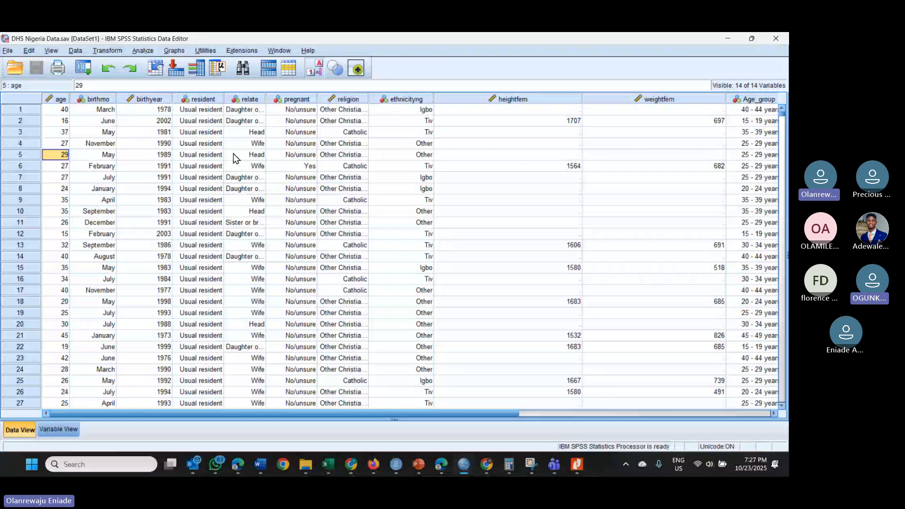
- Mute and unmute the microphone in the Teams meeting window, and minimise that window
click(651, 240)
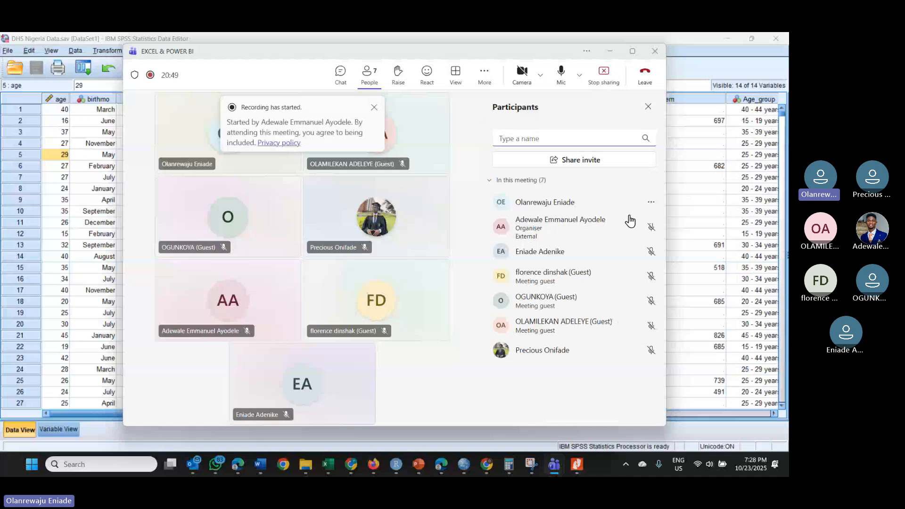
click(564, 73)
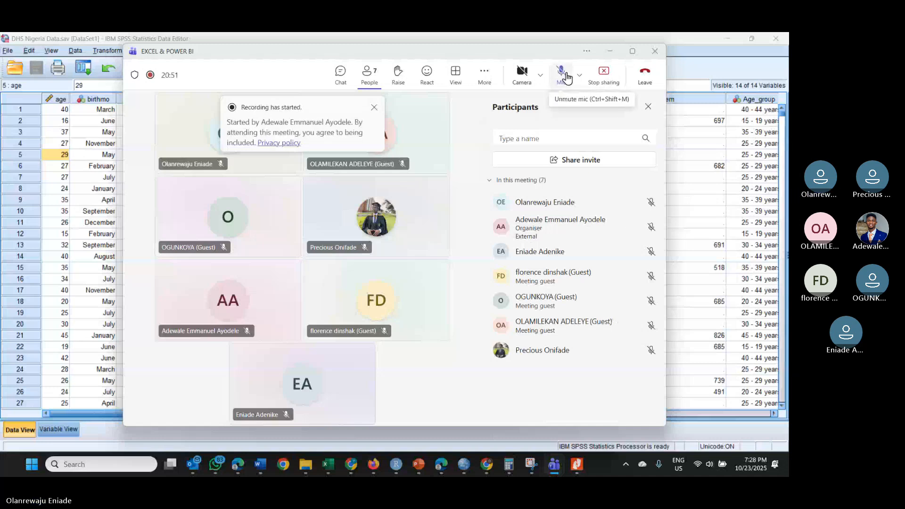
click(564, 75)
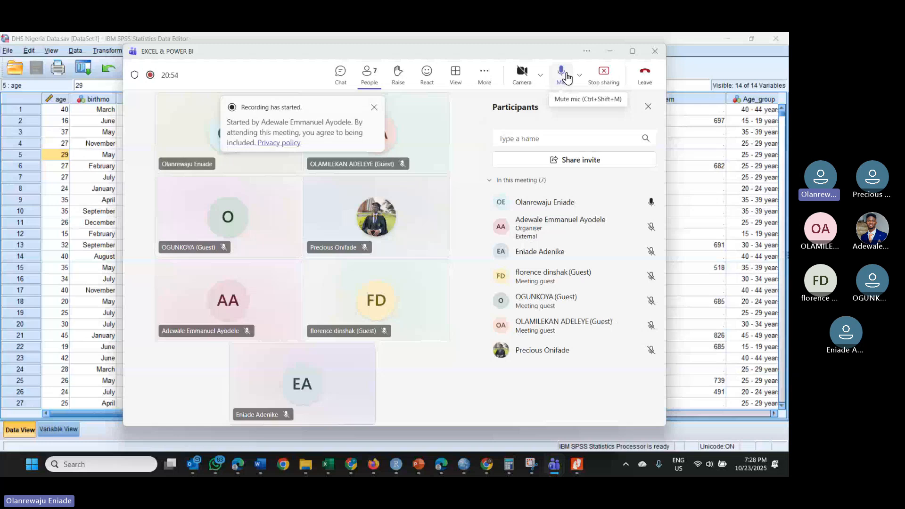
click(609, 51)
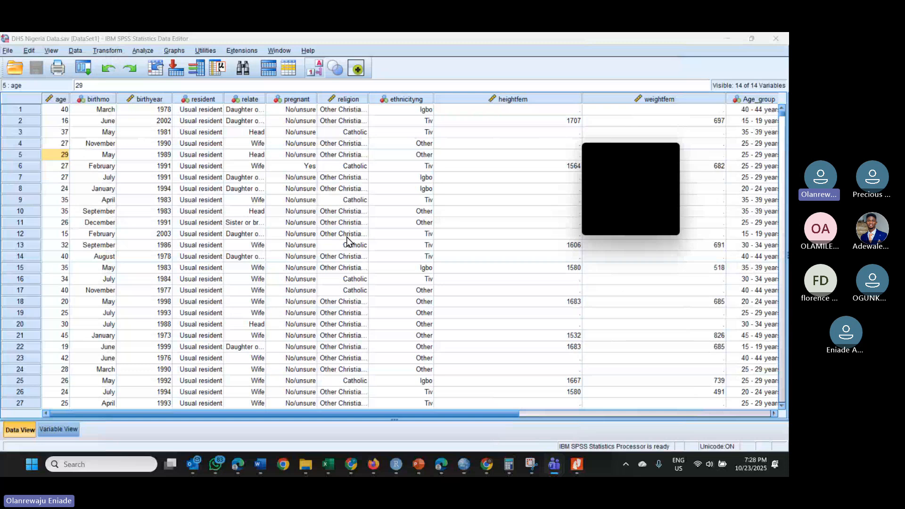
- Reset the Frequencies settings and run a frequency table for the variable Ethnicity, Nigeria
click(406, 99)
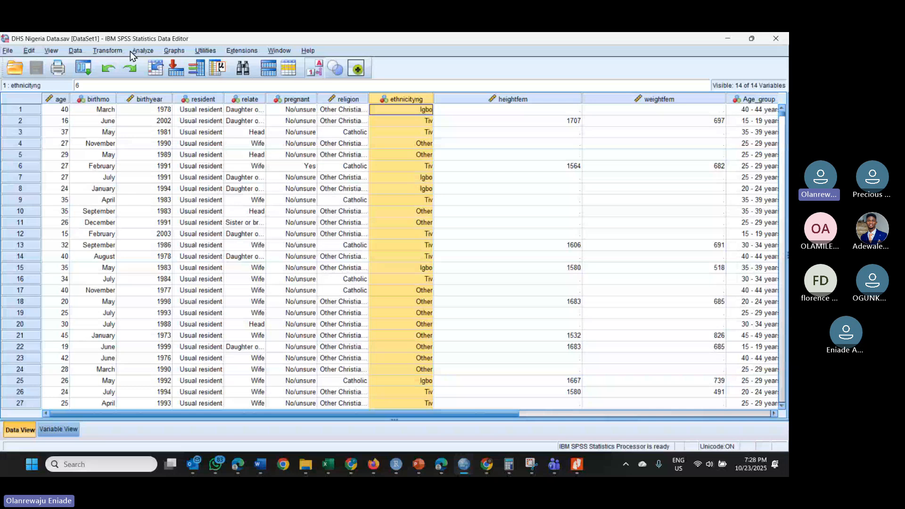
click(132, 52)
mouse_move(146, 79)
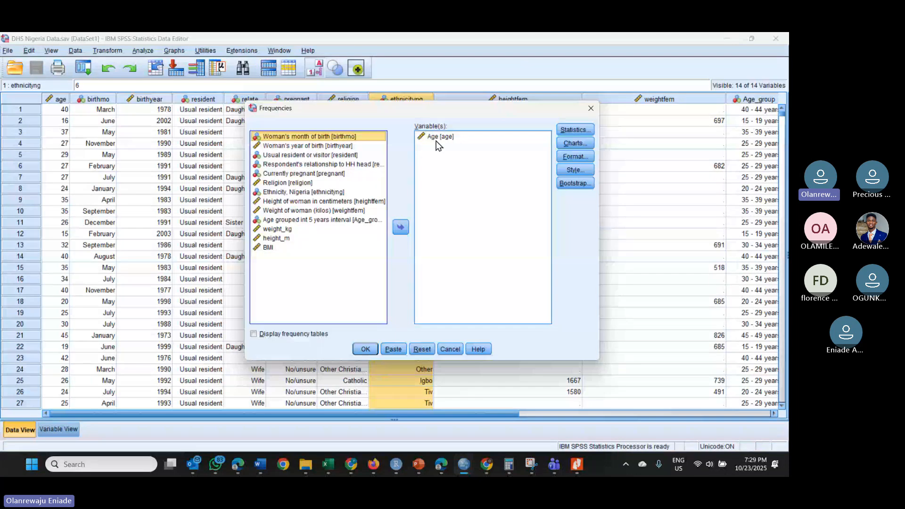
click(422, 350)
click(280, 203)
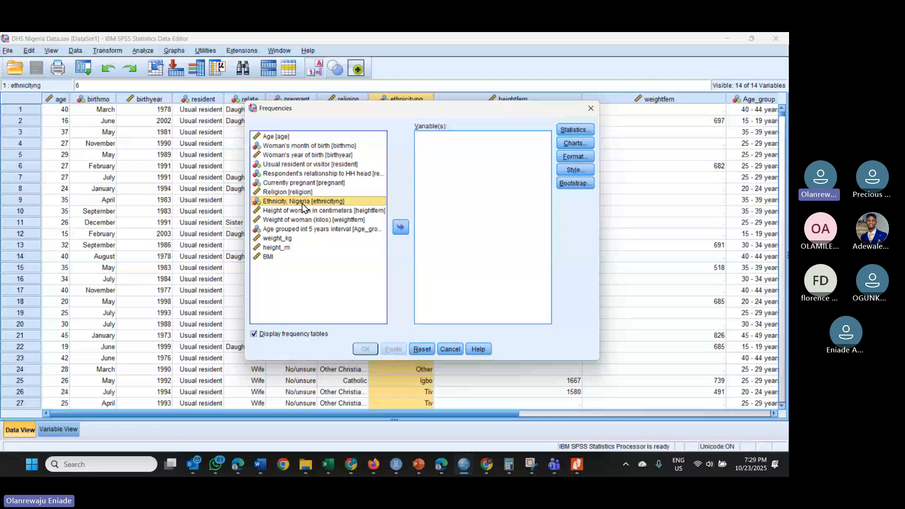
click(400, 227)
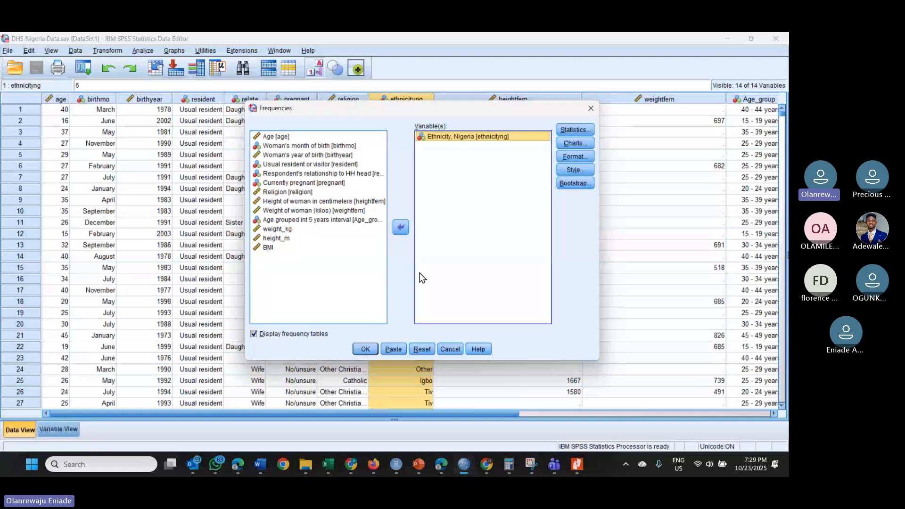
click(365, 349)
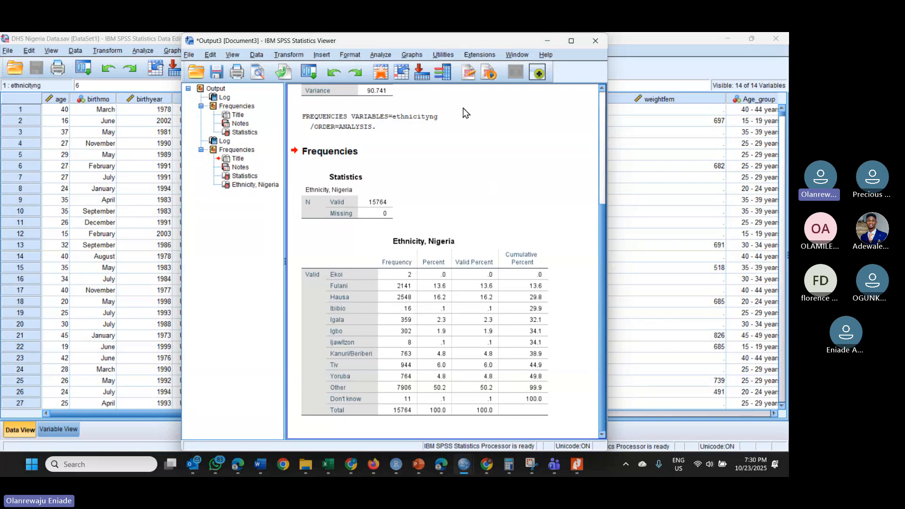
- From the data editor, run a crosstab with Age_group in the rows and Religion in the columns
click(380, 55)
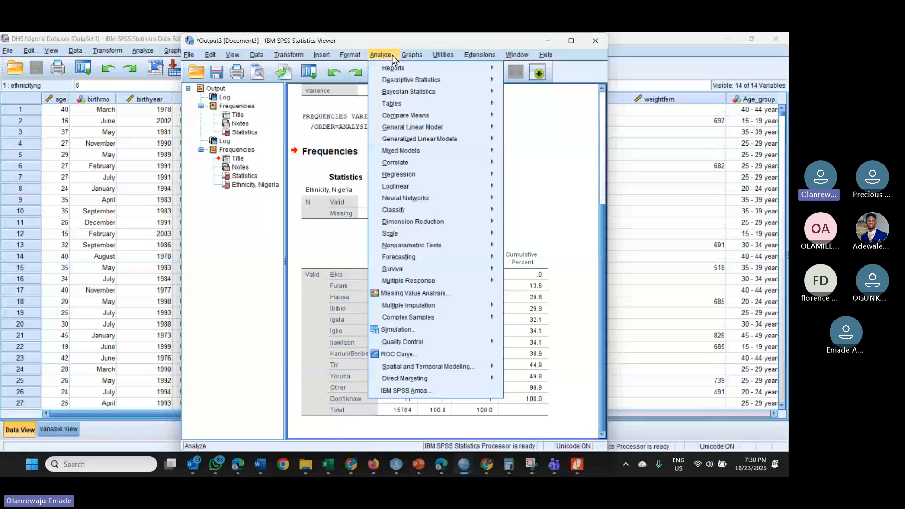
click(541, 40)
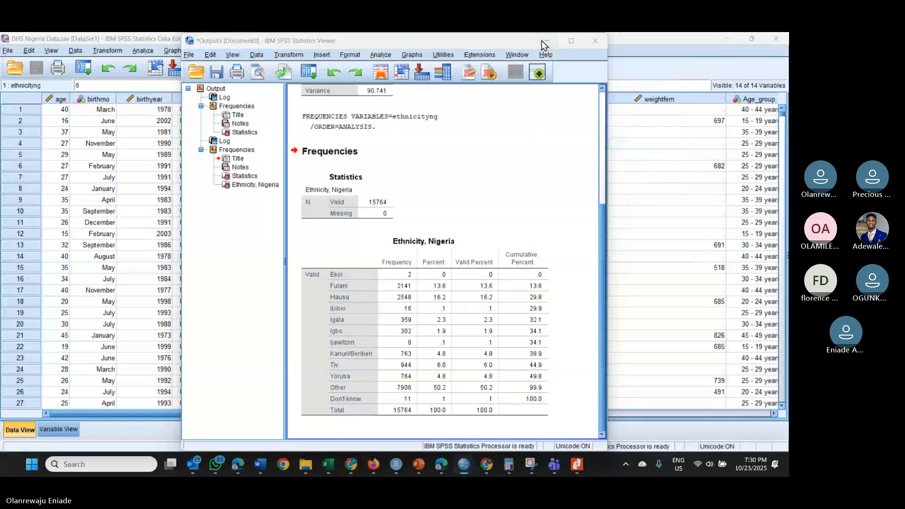
click(143, 50)
mouse_move(196, 80)
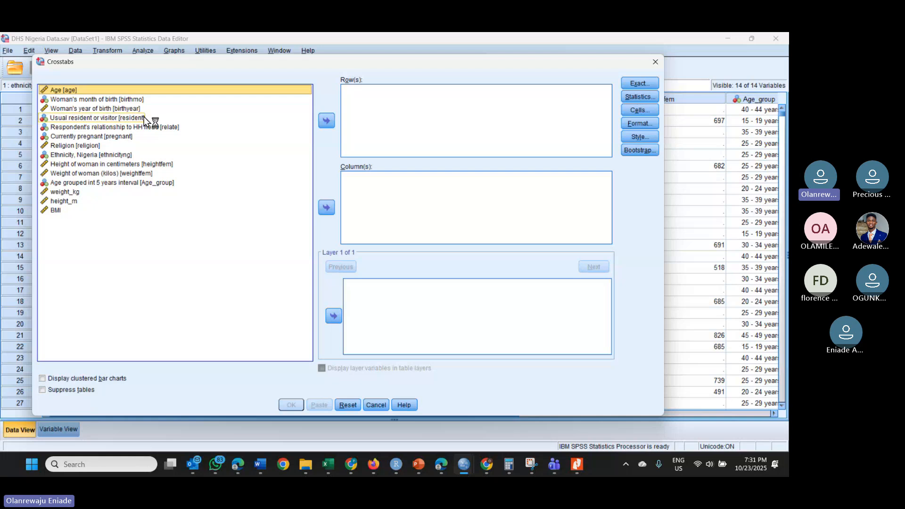
click(92, 182)
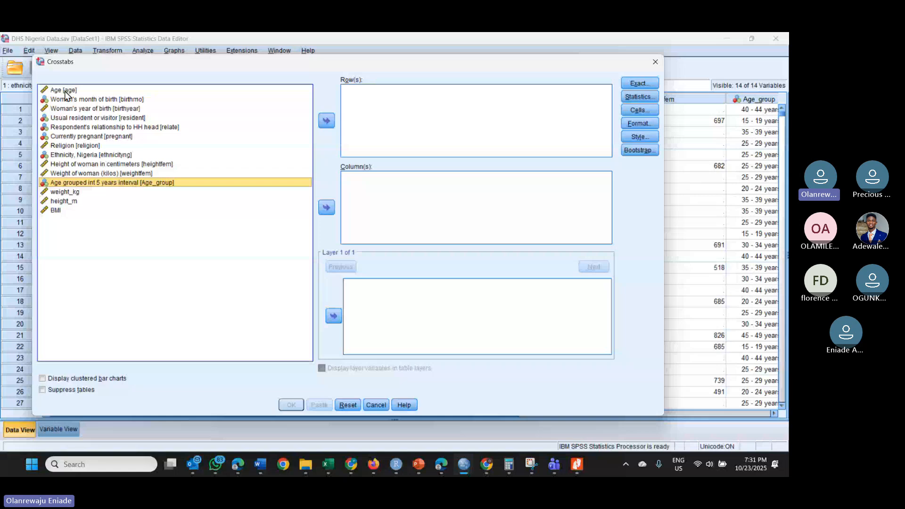
click(326, 121)
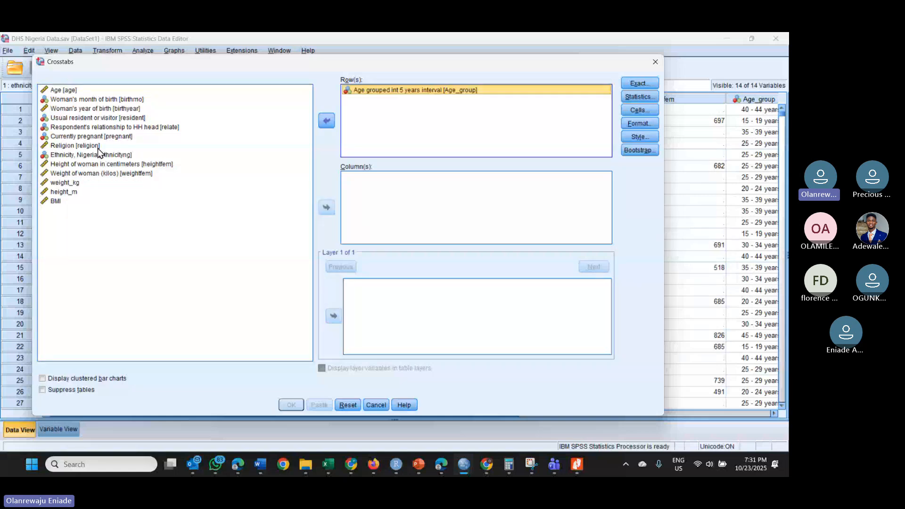
click(98, 147)
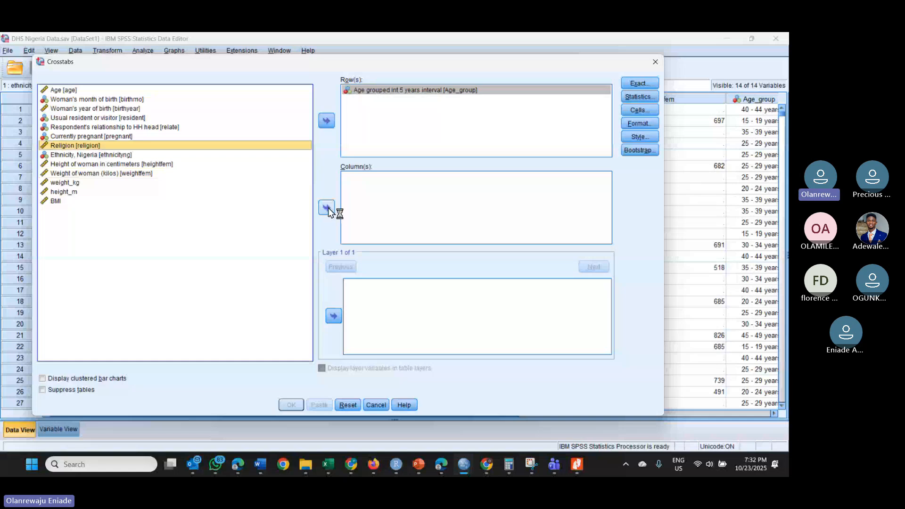
click(327, 208)
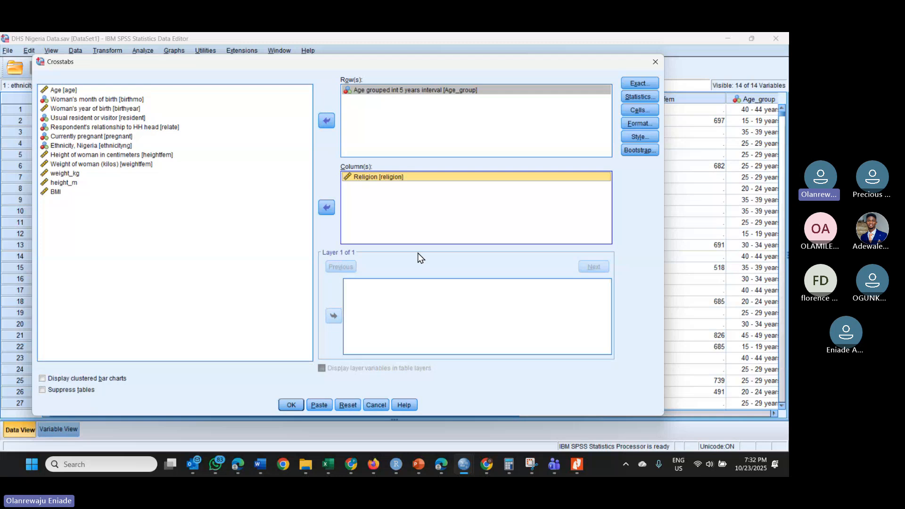
click(290, 407)
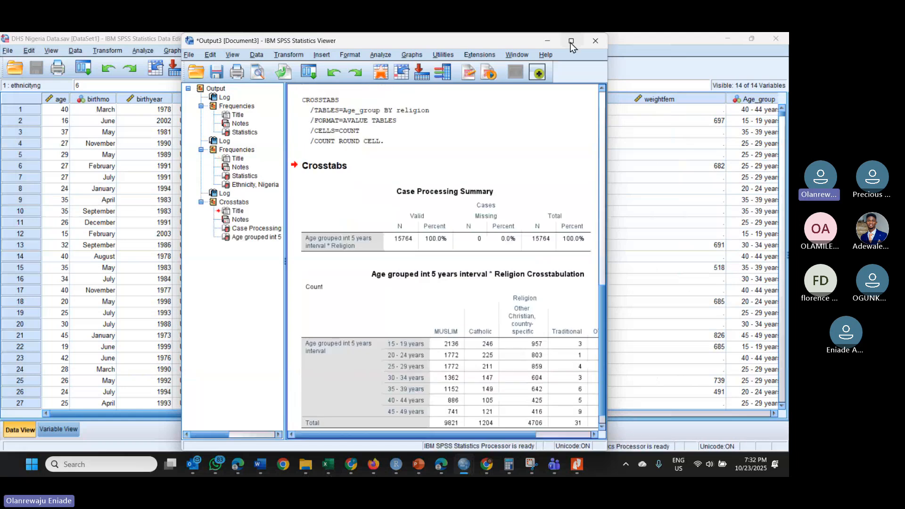
- Maximise the output viewer and examine the age group by religion crosstabulation table
click(571, 42)
click(438, 319)
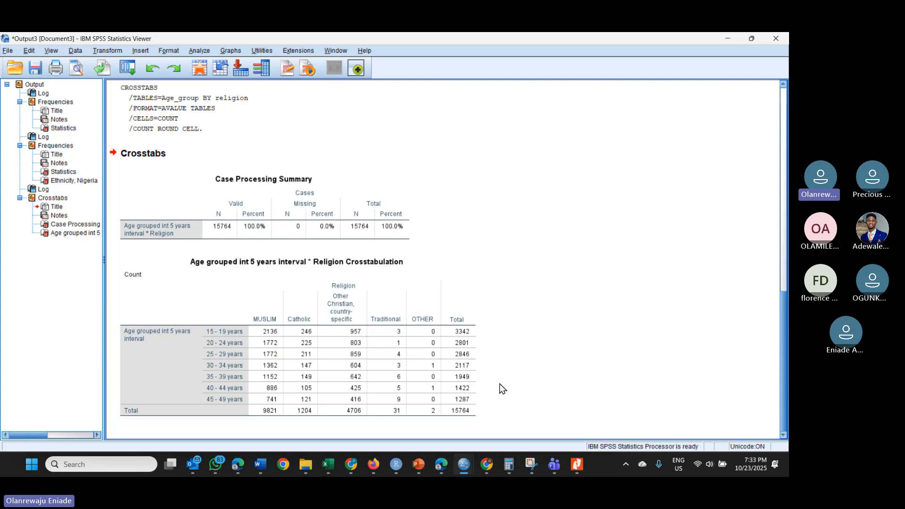
click(468, 274)
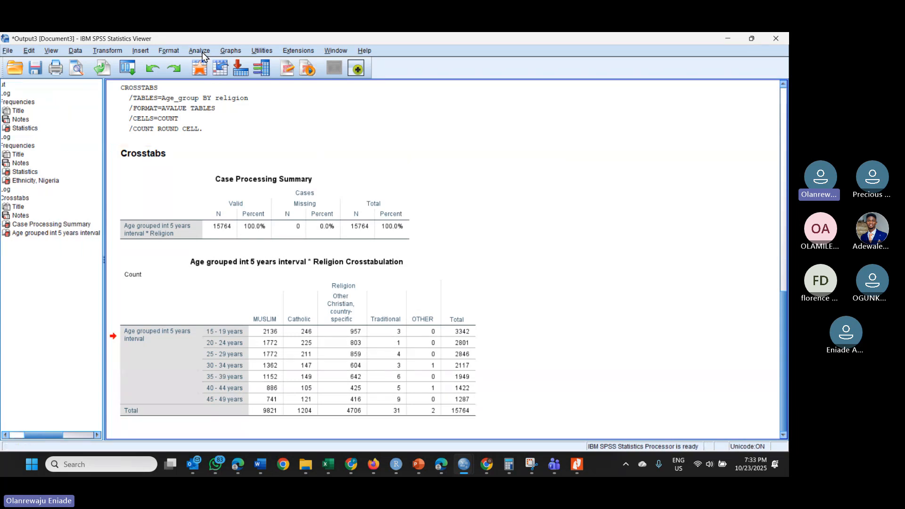
click(202, 51)
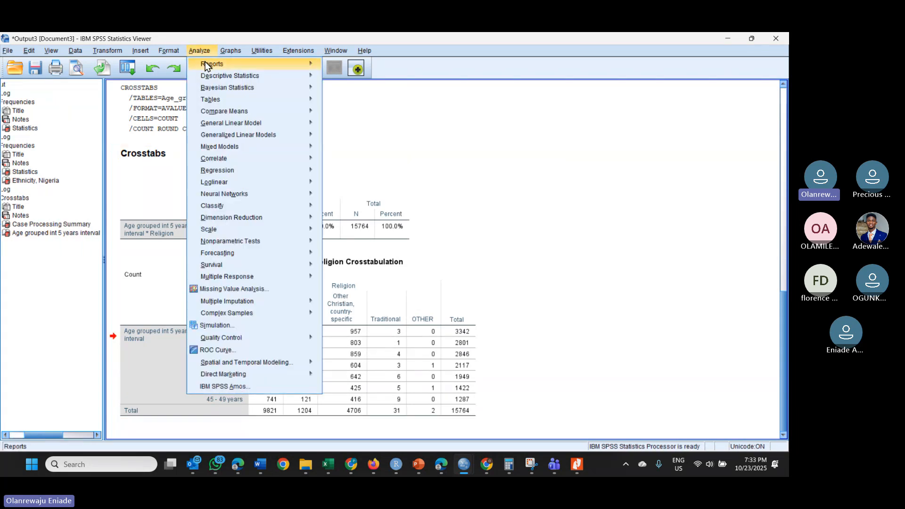
mouse_move(215, 78)
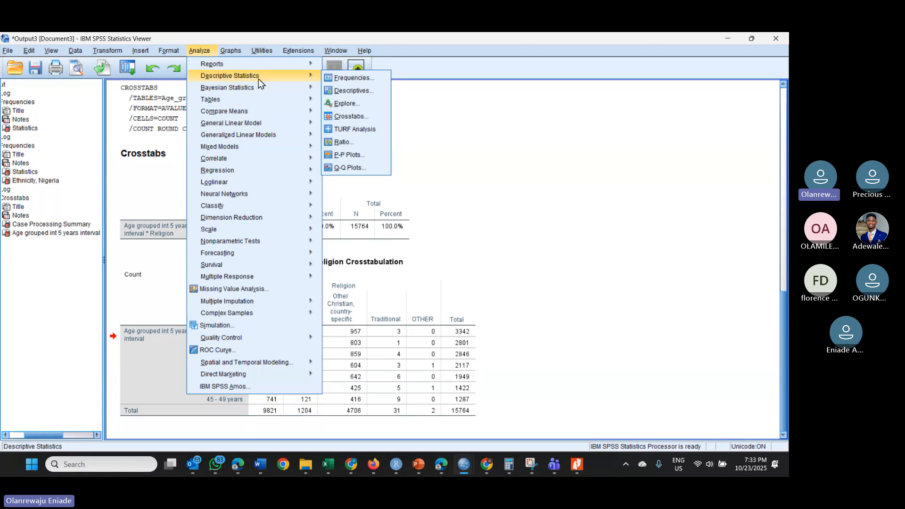
click(346, 78)
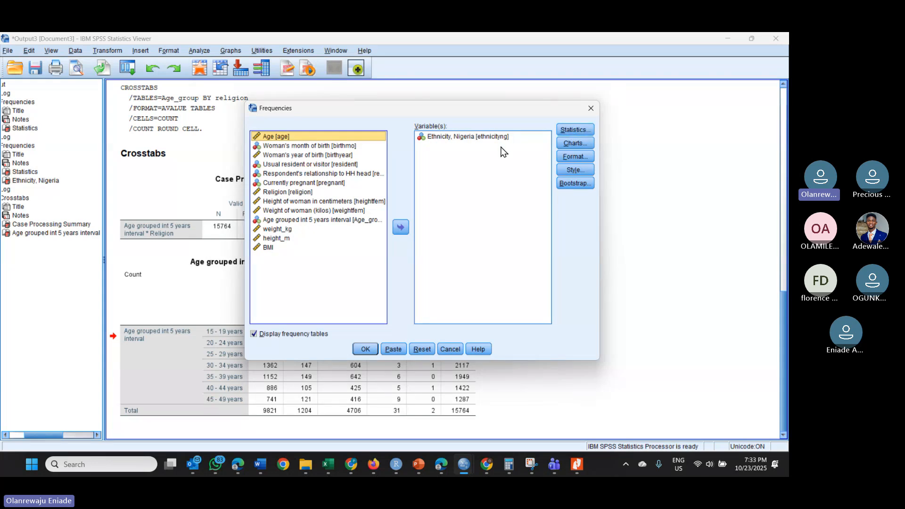
click(591, 108)
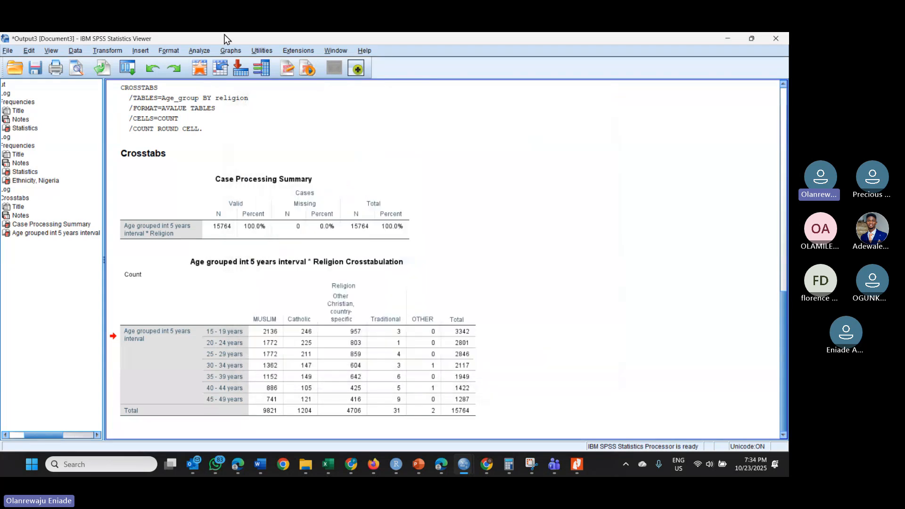
- Reopen the Age_group by Religion crosstab setup and enable row percentages alongside observed counts in the cell display
click(197, 49)
mouse_move(259, 75)
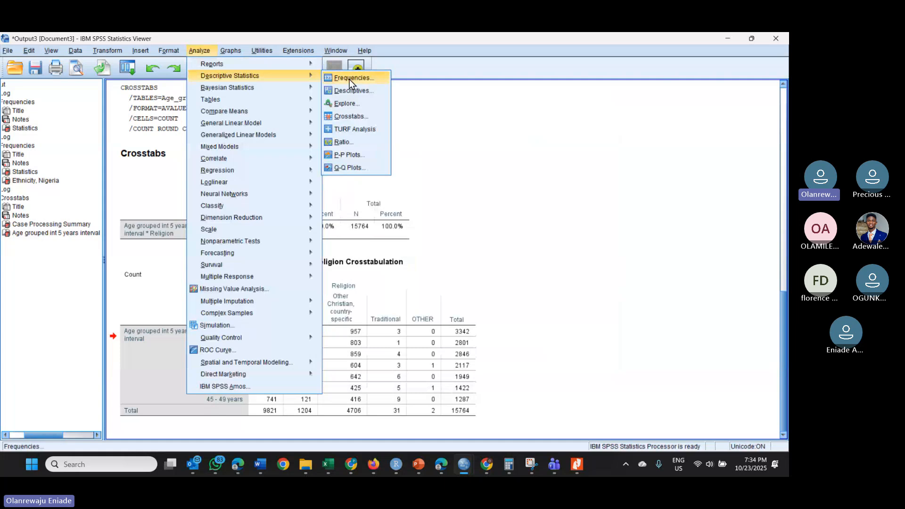
click(349, 118)
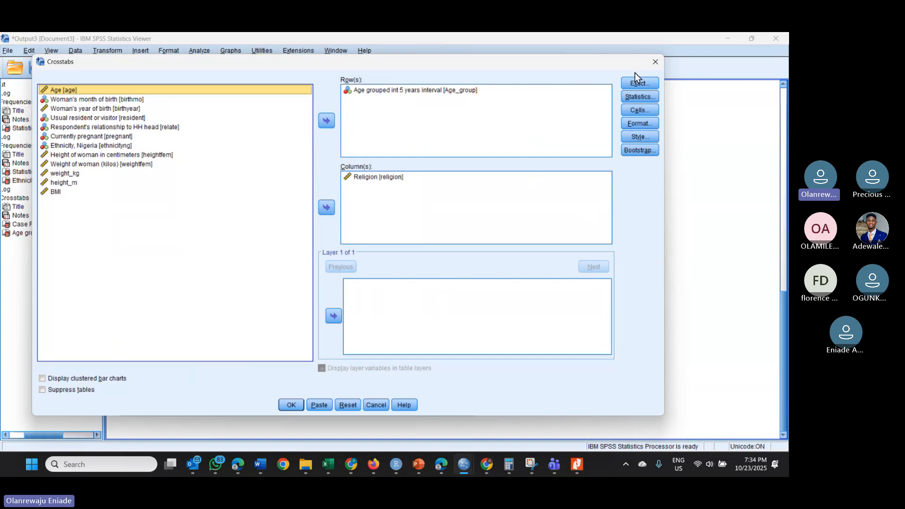
click(645, 96)
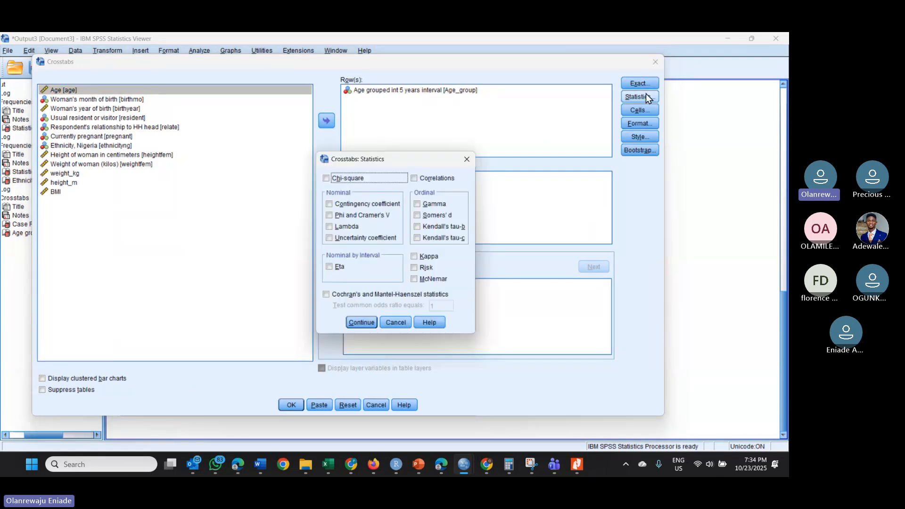
click(468, 162)
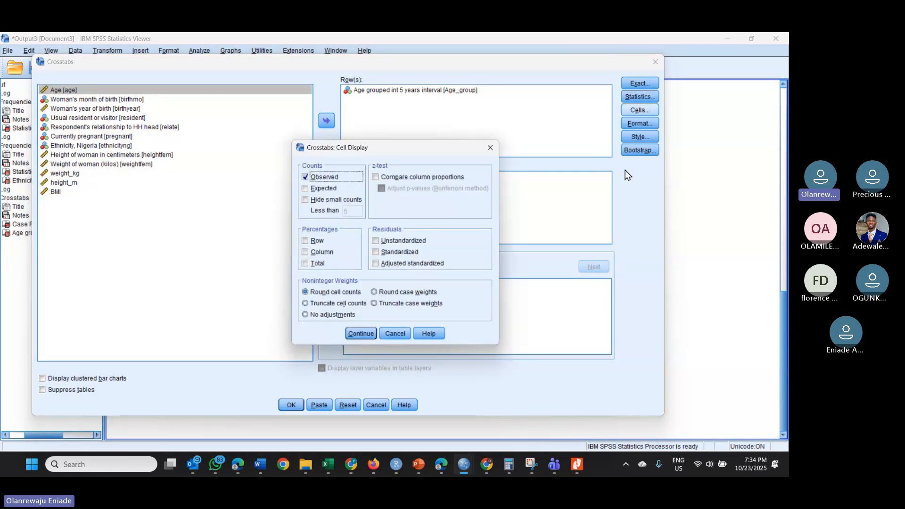
drag(431, 149, 486, 126)
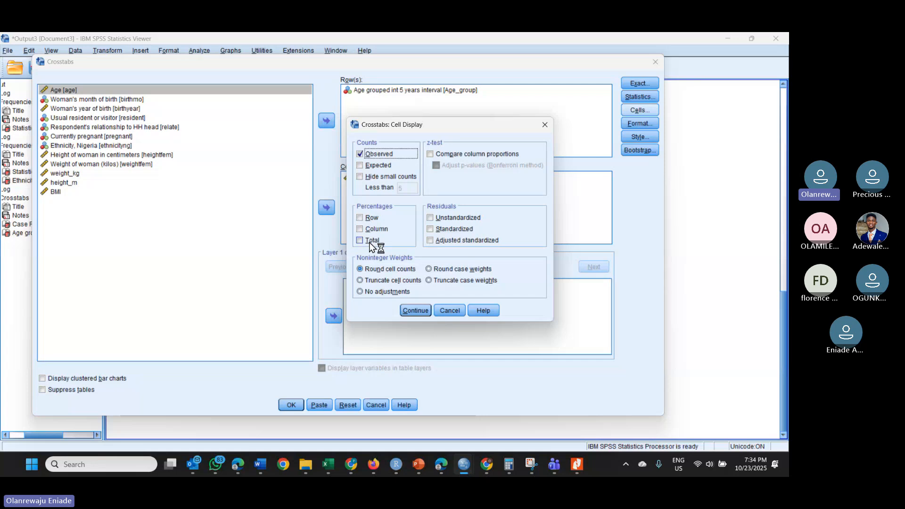
click(360, 219)
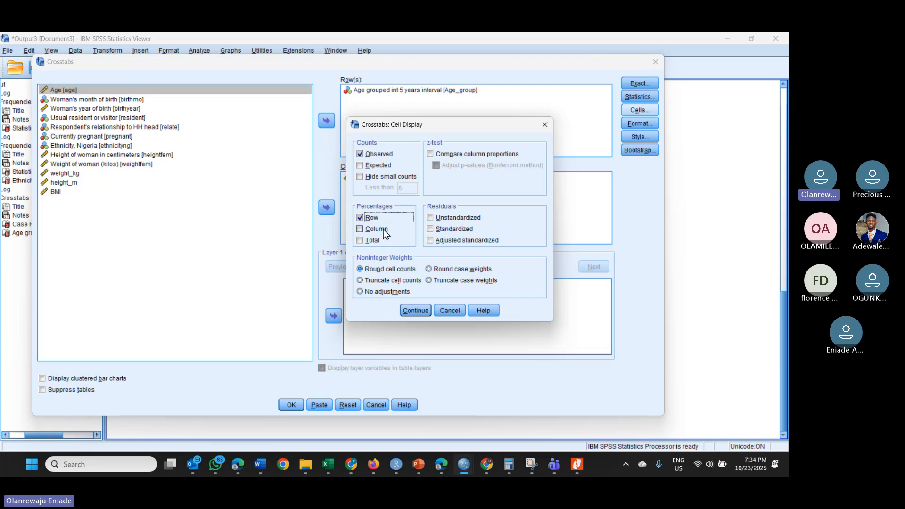
click(359, 219)
click(415, 310)
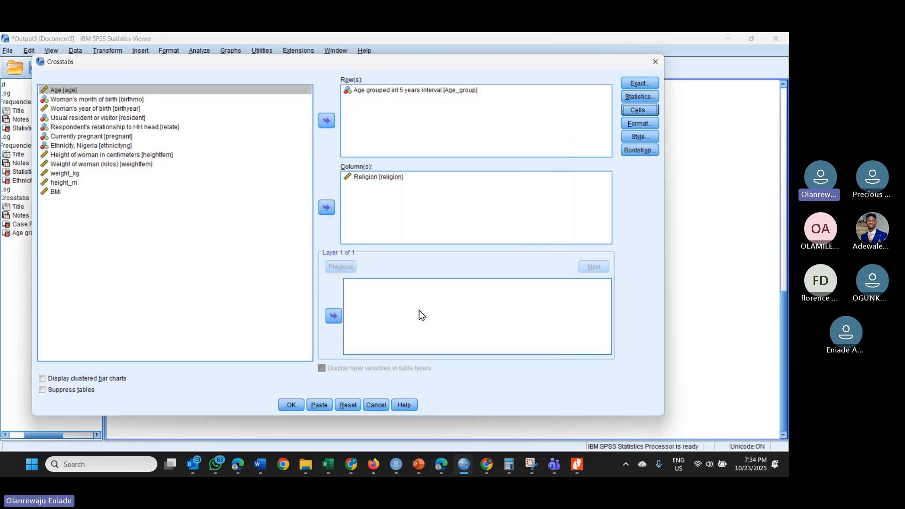
- Run the age group by religion crosstab with row percentages and review the percentages within each age group
click(294, 406)
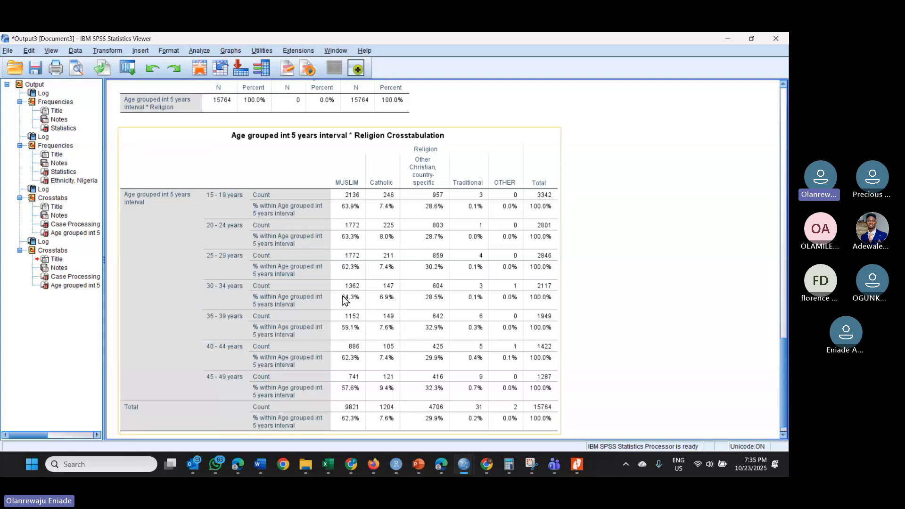
scroll(338, 386, down, 1)
scroll(338, 386, up, 2)
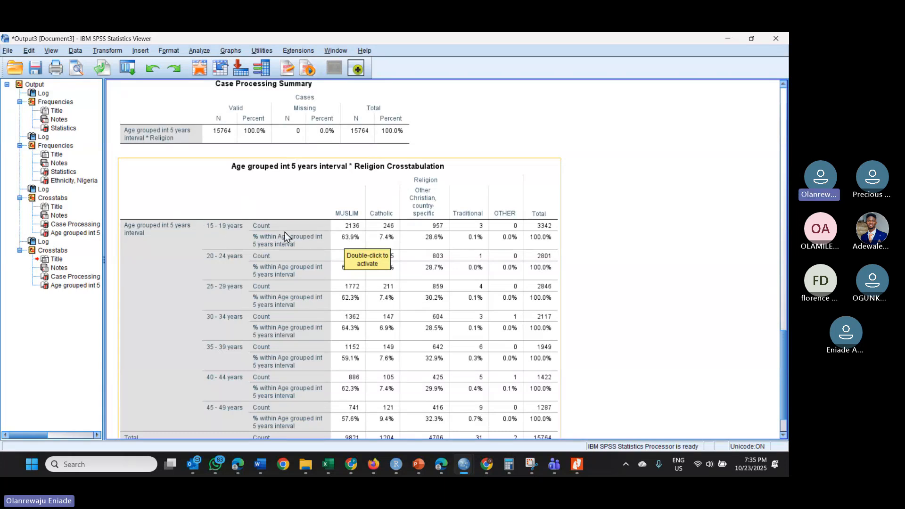
double_click(356, 243)
double_click(388, 208)
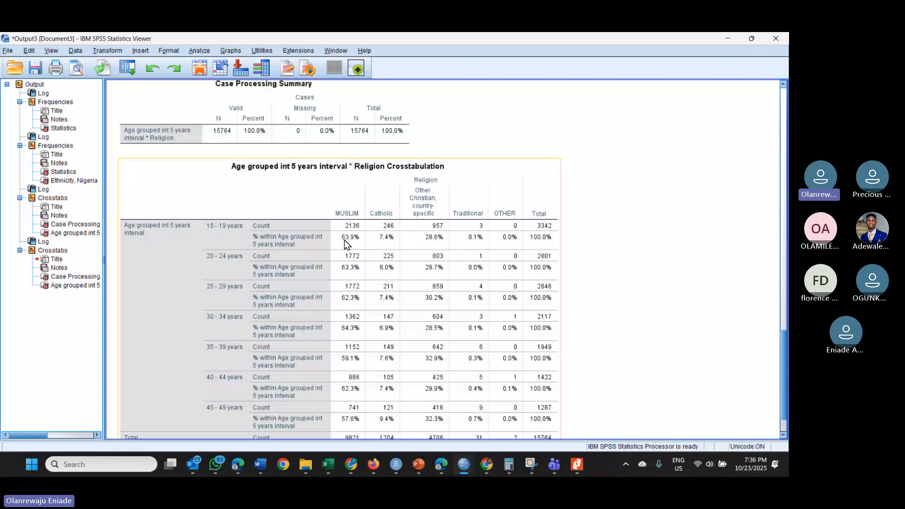
- Rerun the Age_group by Religion crosstab with column percentages instead of row percentages, keeping observed counts
scroll(345, 243, up, 3)
click(200, 50)
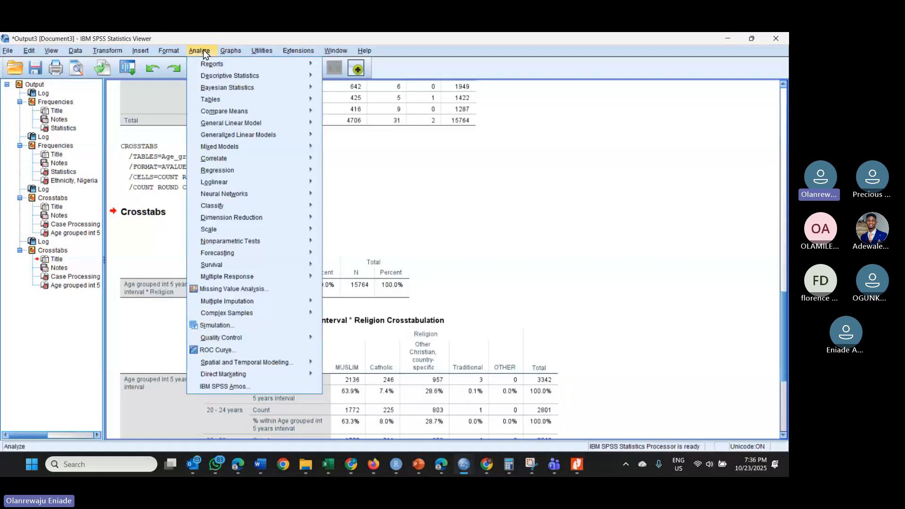
mouse_move(225, 75)
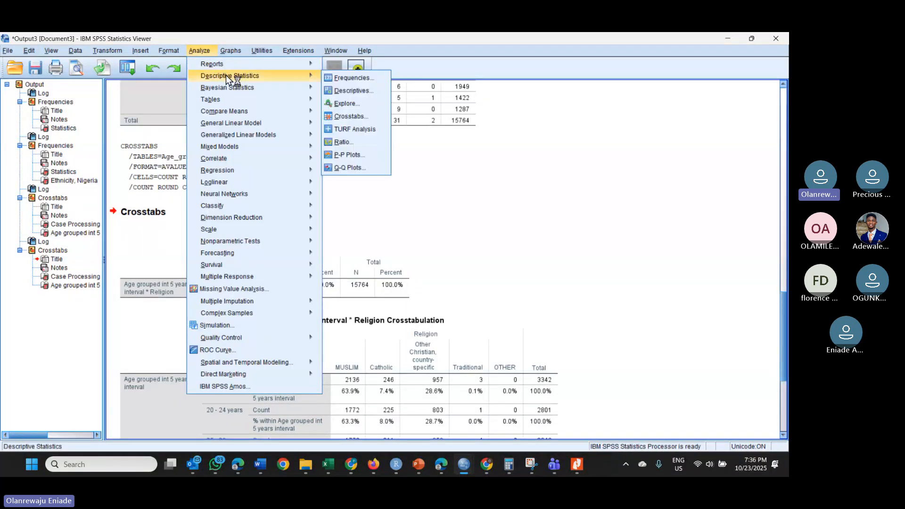
mouse_move(279, 67)
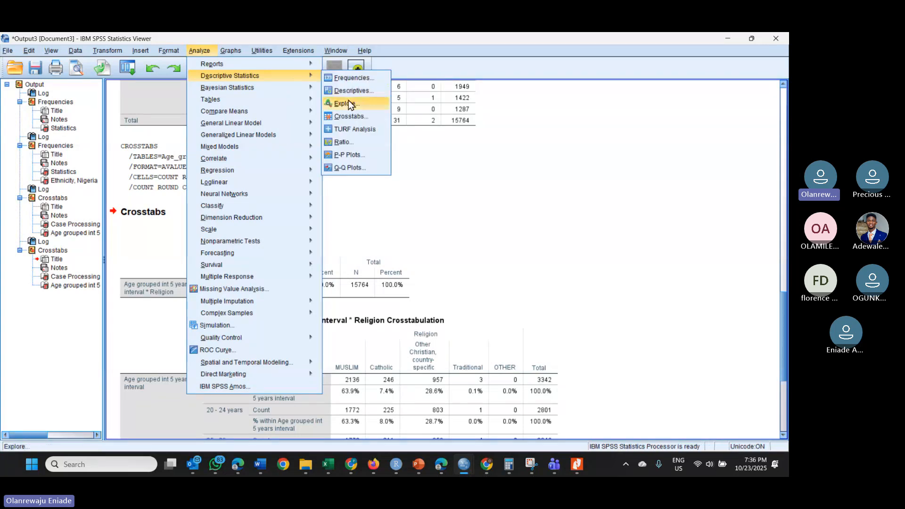
click(352, 127)
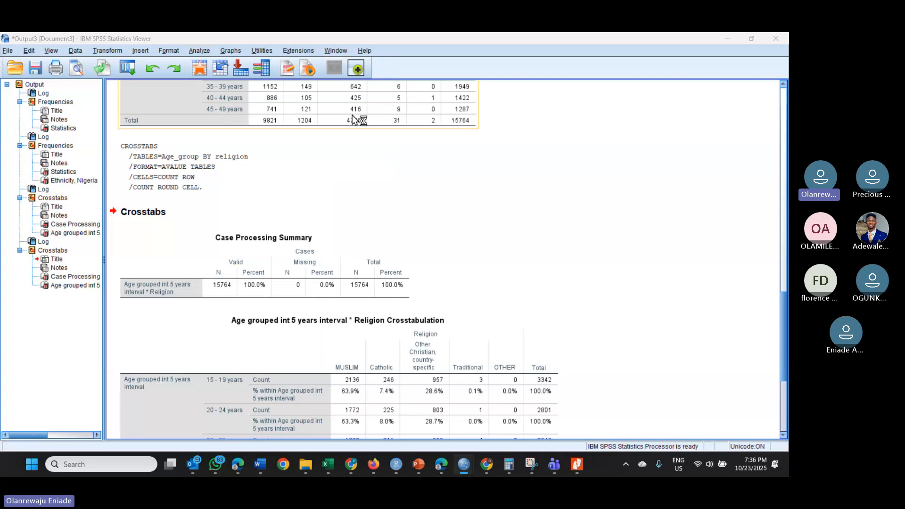
click(641, 110)
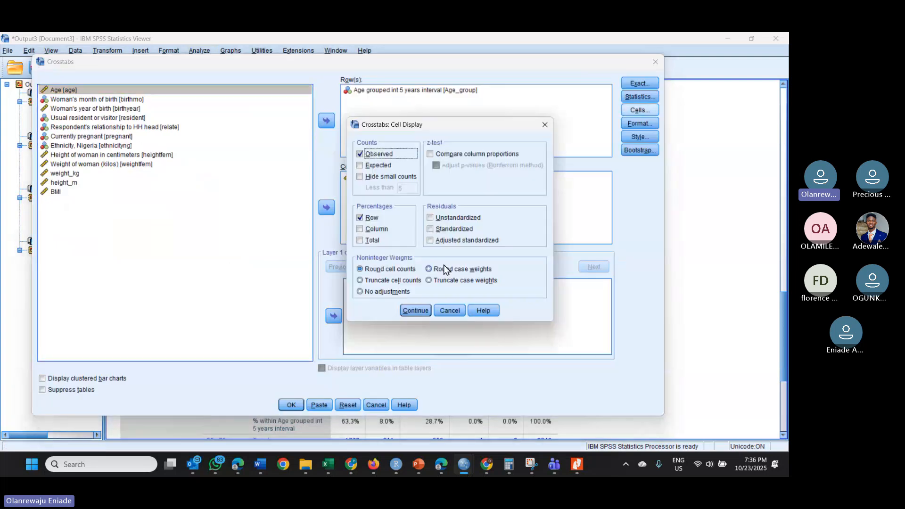
click(360, 229)
click(361, 218)
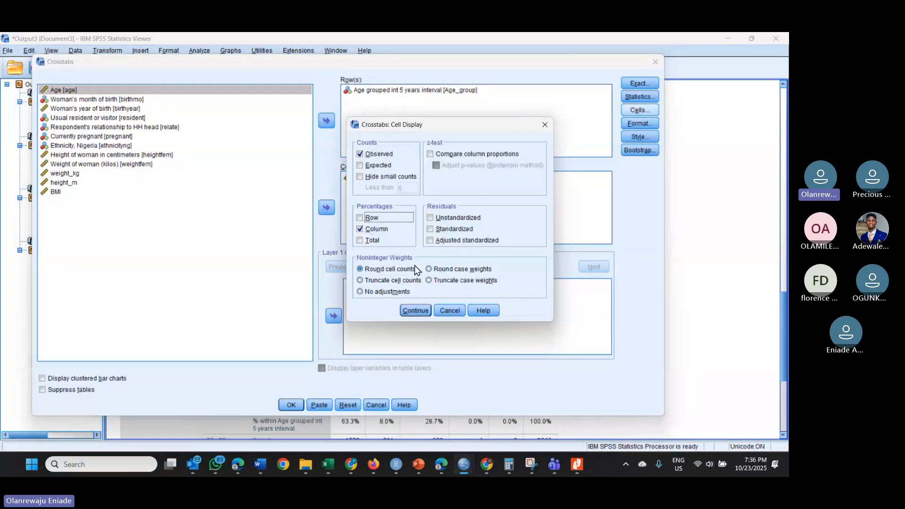
click(416, 311)
click(292, 405)
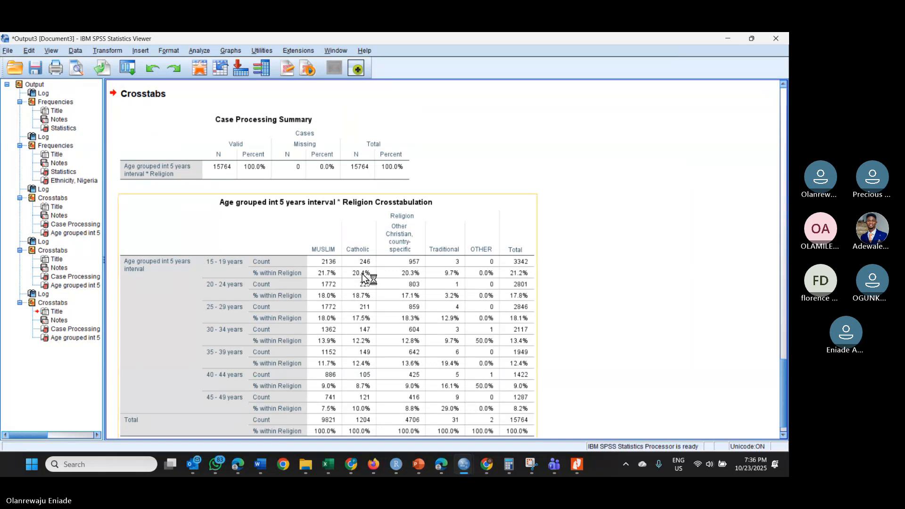
- Compare the column percentages within religion against the earlier crosstabulation's row percentages within age group
scroll(464, 244, down, 1)
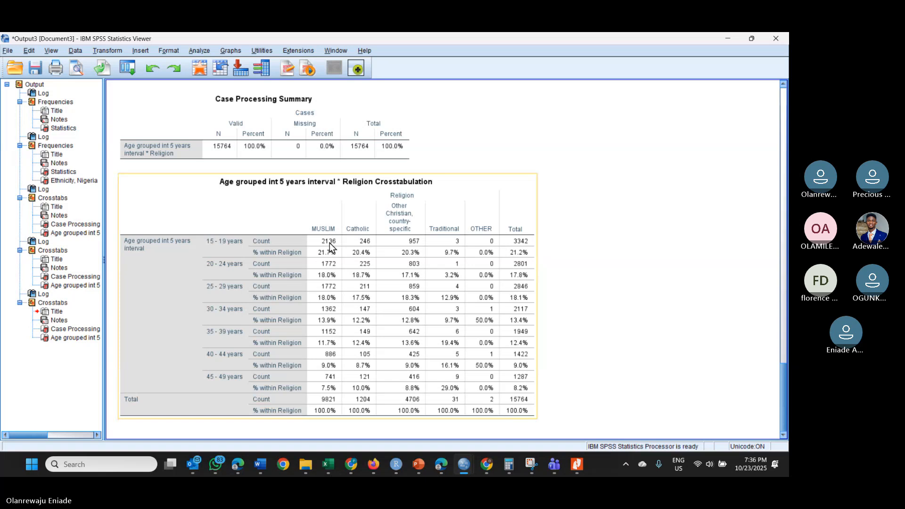
double_click(323, 256)
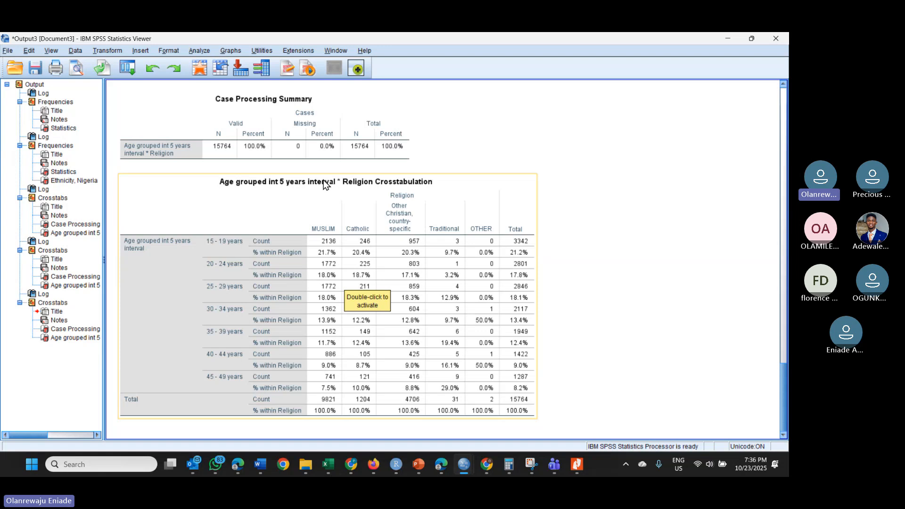
scroll(231, 248, up, 10)
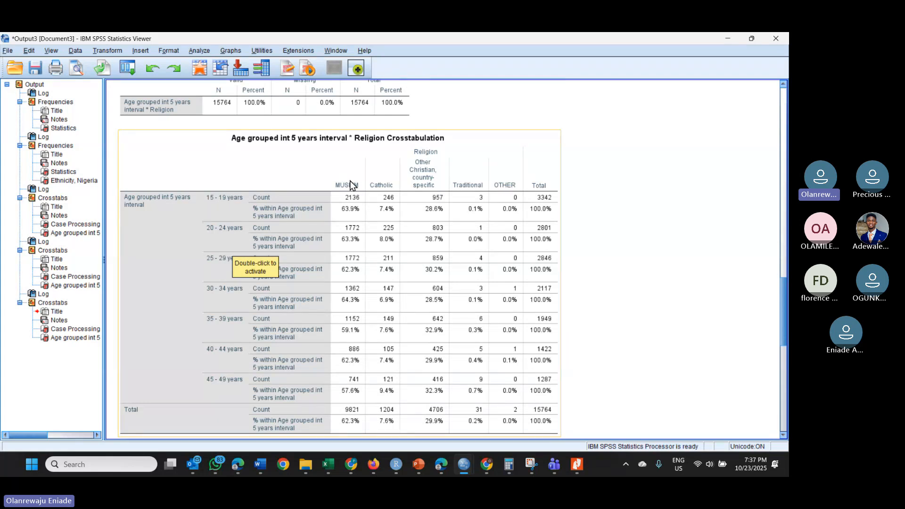
scroll(350, 185, down, 1)
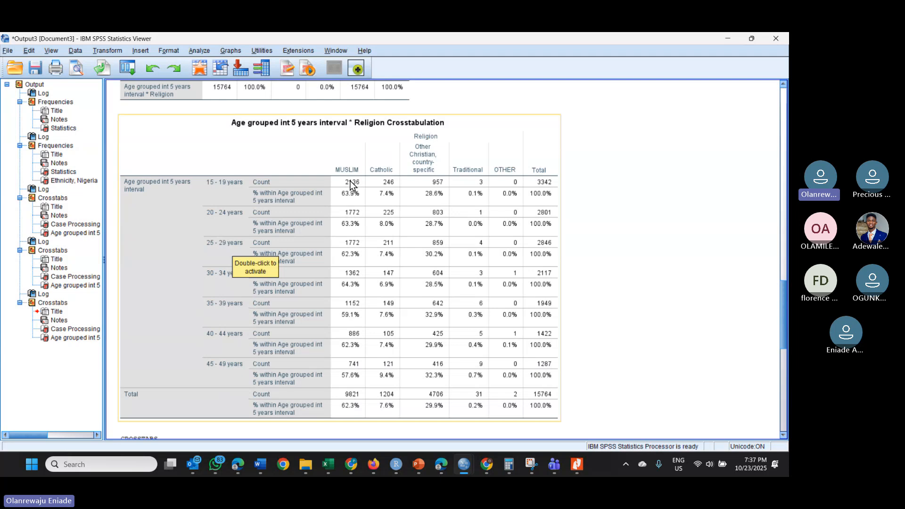
scroll(329, 211, down, 5)
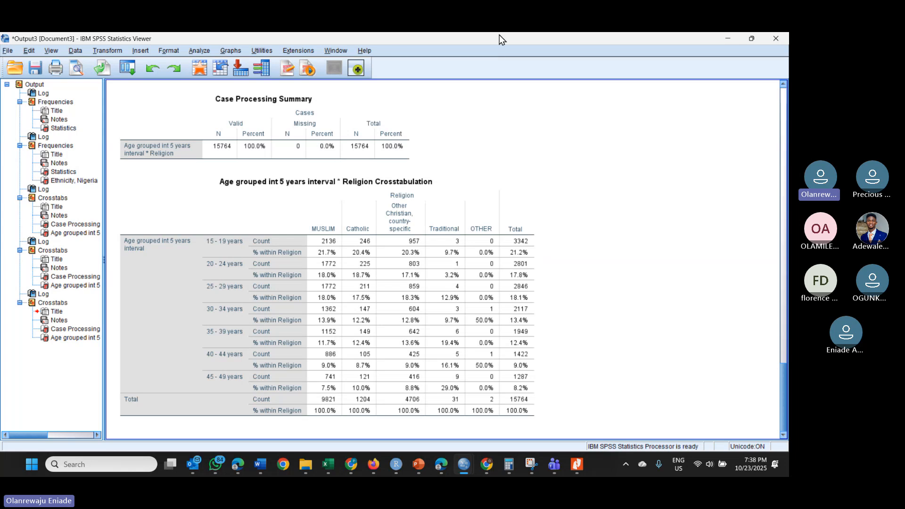
- Switch to the Teams meeting window and check the participants' profile cards
click(512, 57)
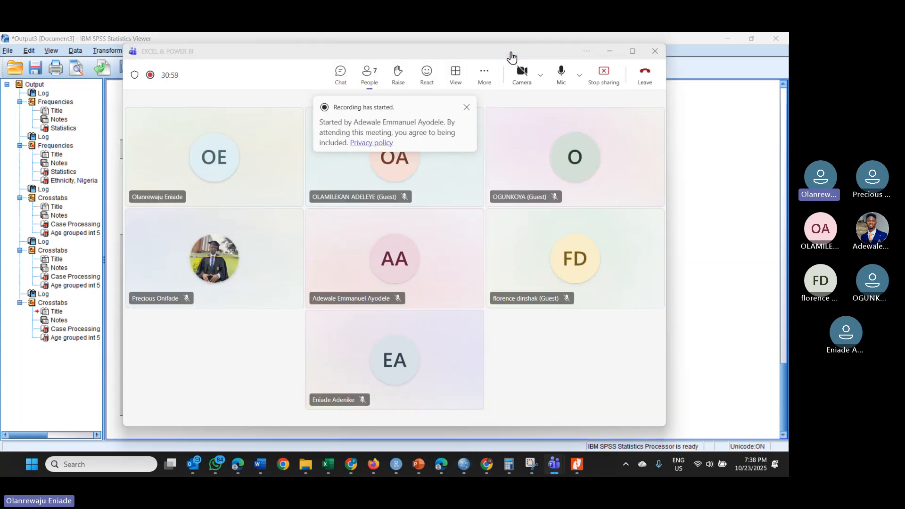
click(286, 47)
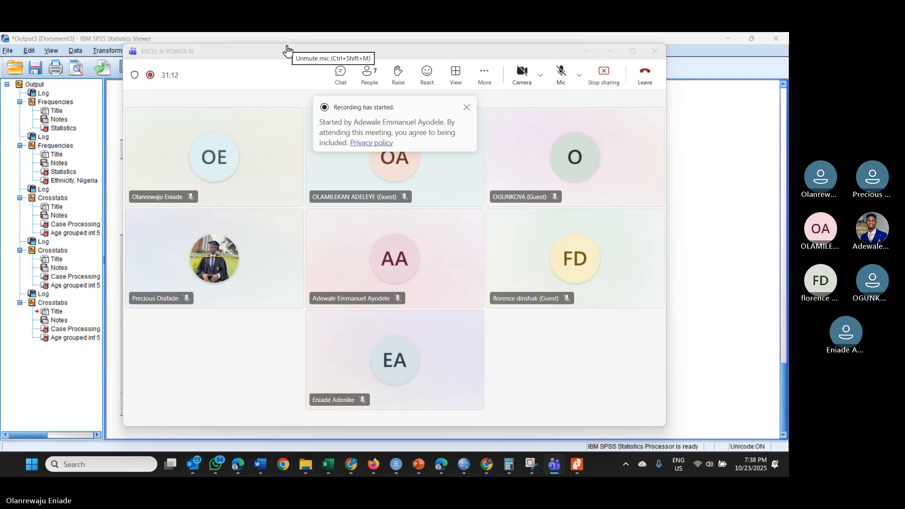
click(287, 50)
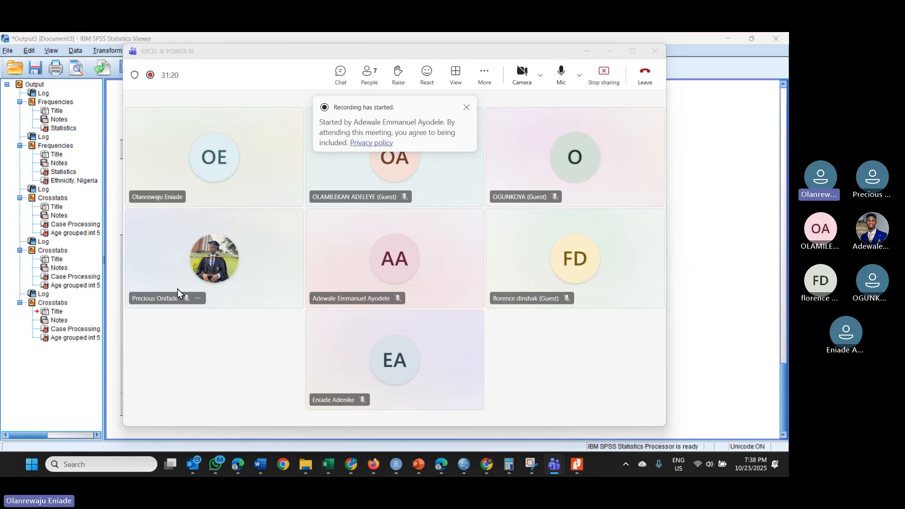
click(219, 240)
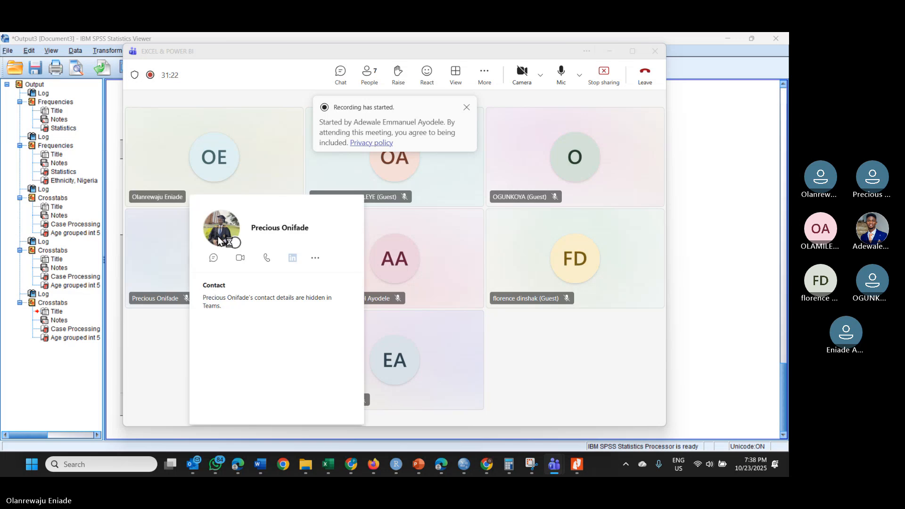
click(487, 261)
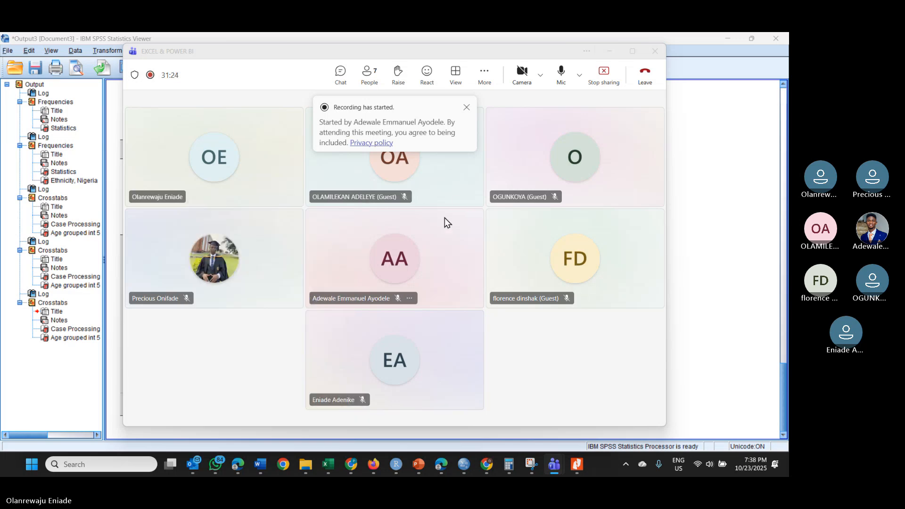
click(406, 175)
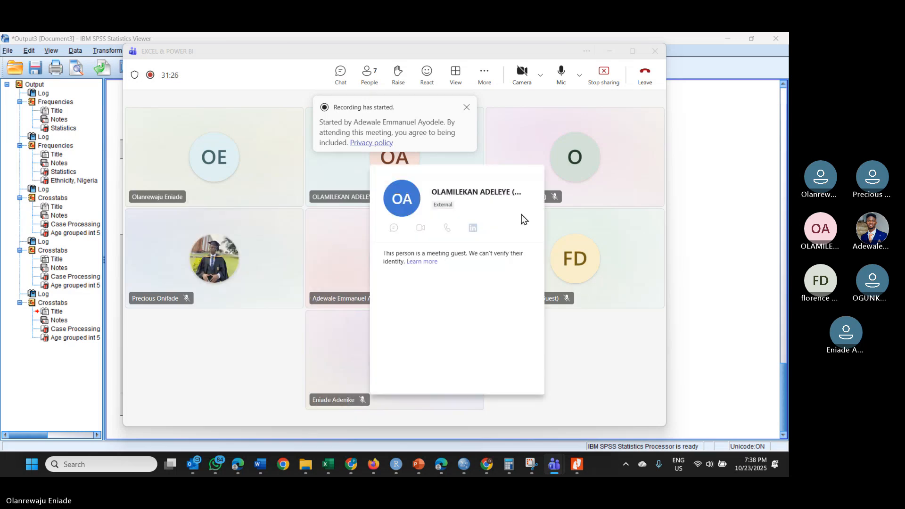
click(614, 363)
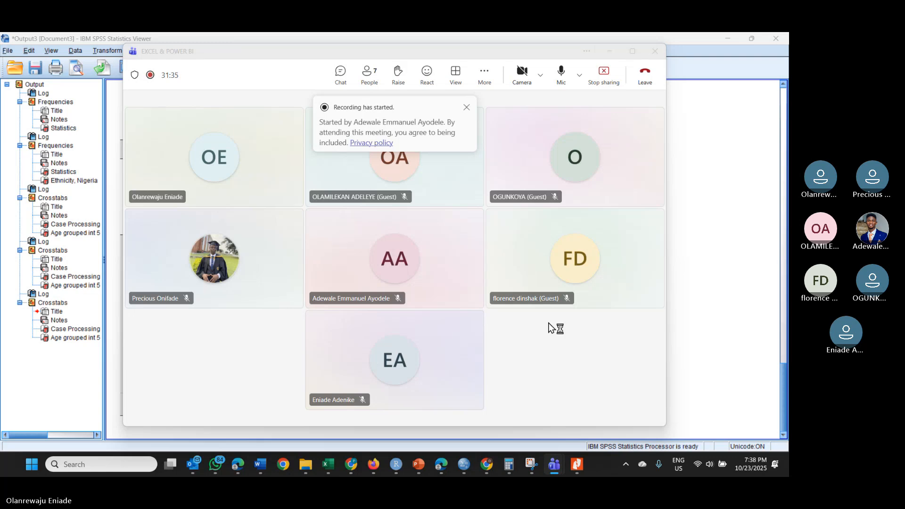
- Dismiss the recording notice in the meeting window and mute the microphone
click(467, 107)
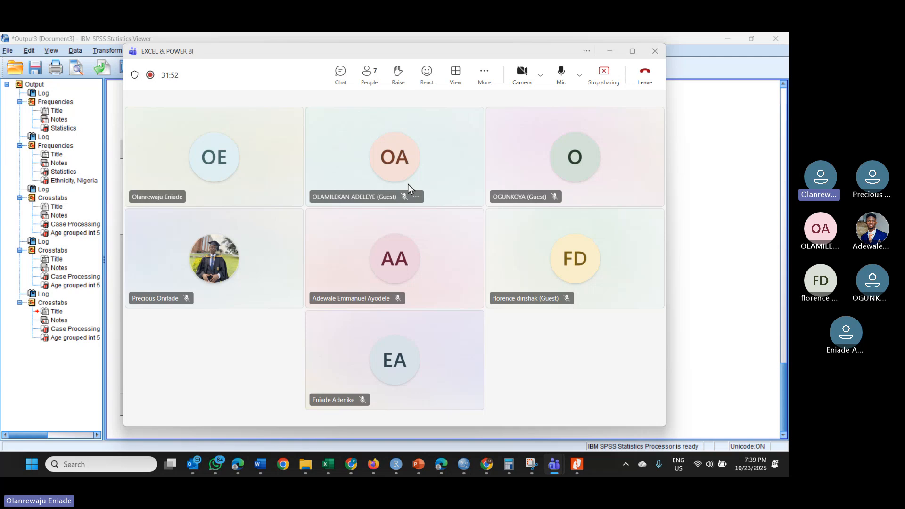
click(561, 73)
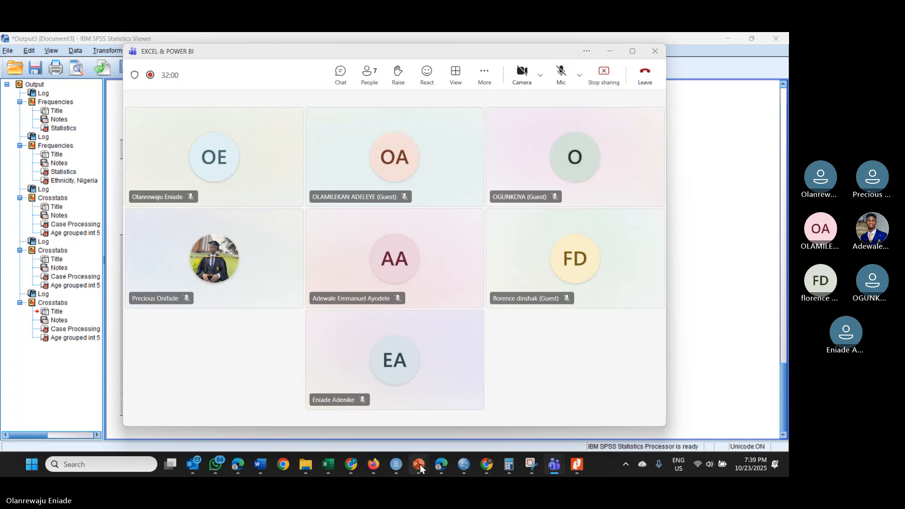
mouse_move(420, 465)
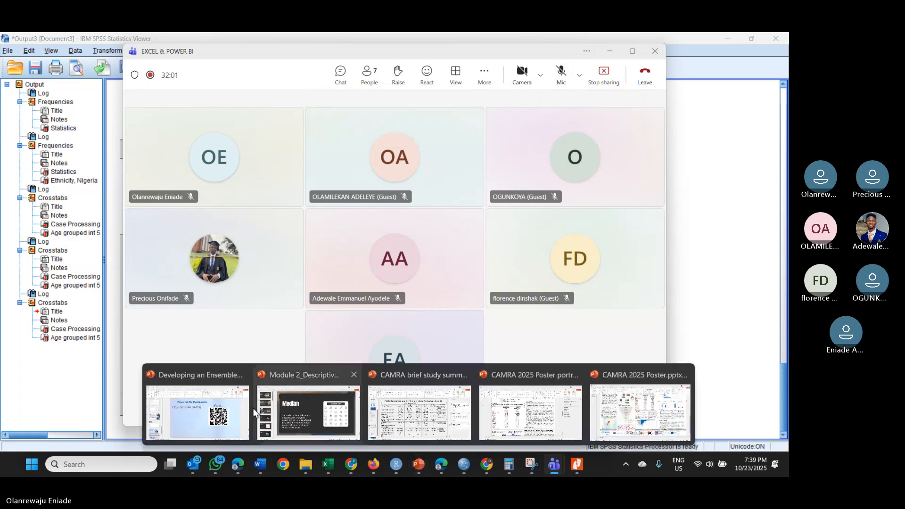
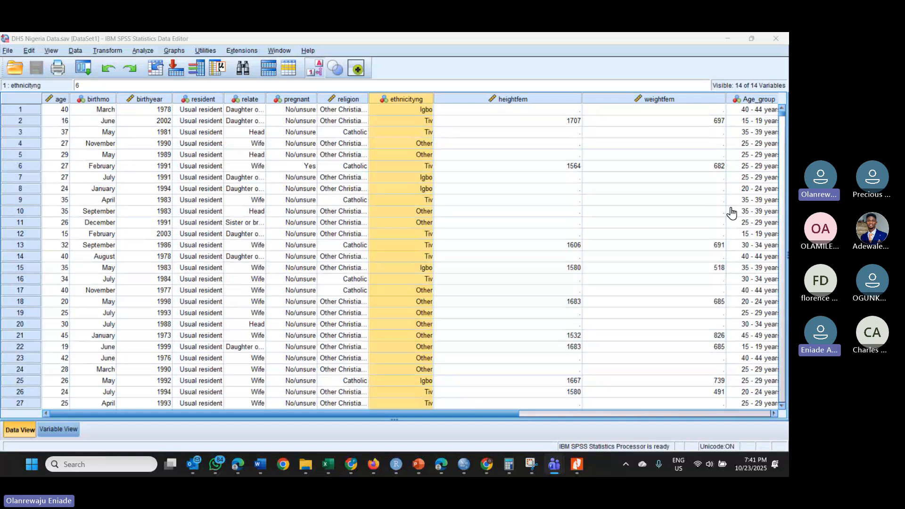
- Minimise the meeting window and set up a new crosstab from the data editor with Religion in the columns and Age_group in the rows
click(783, 211)
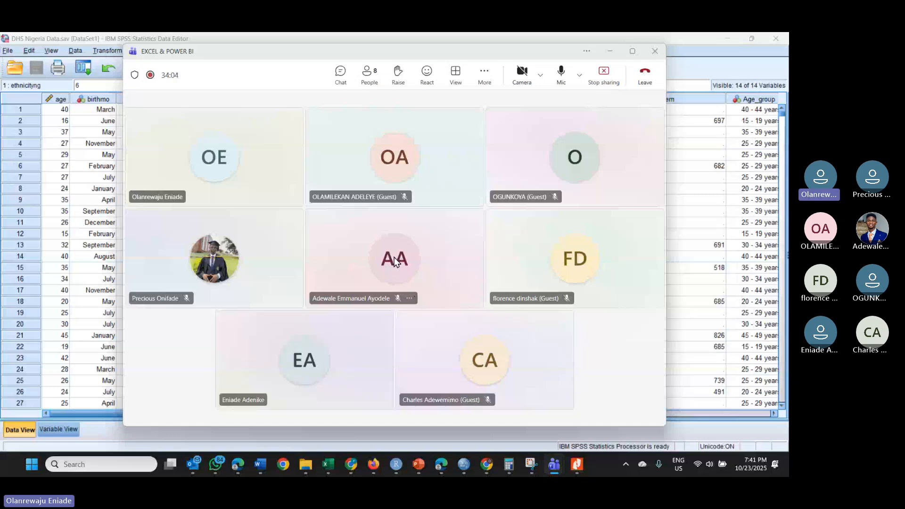
click(609, 51)
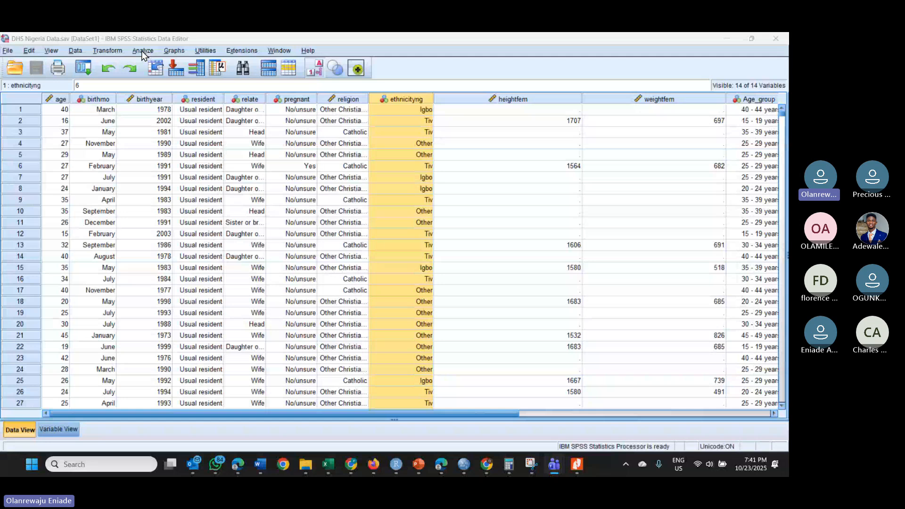
click(142, 50)
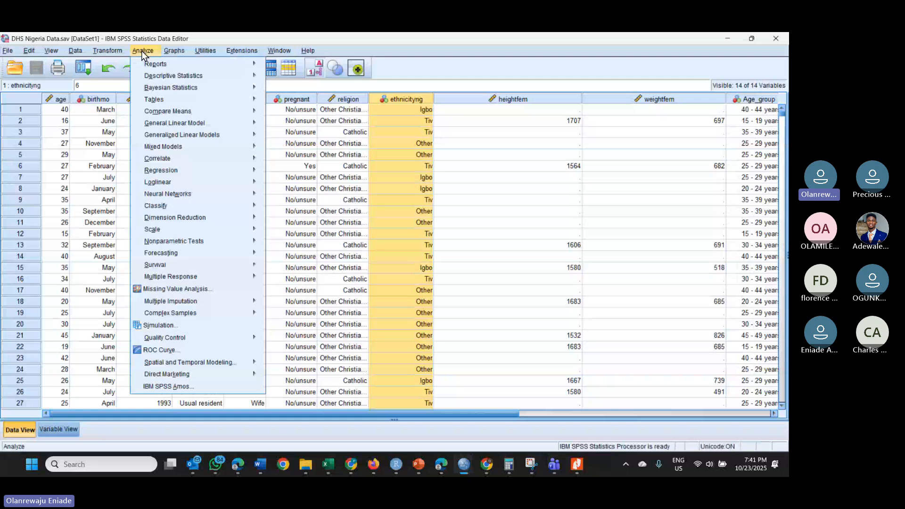
mouse_move(236, 75)
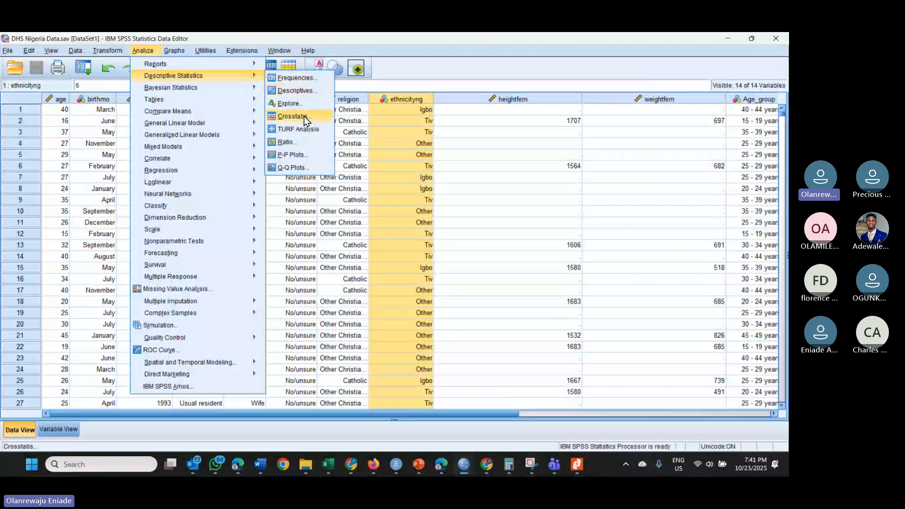
click(281, 118)
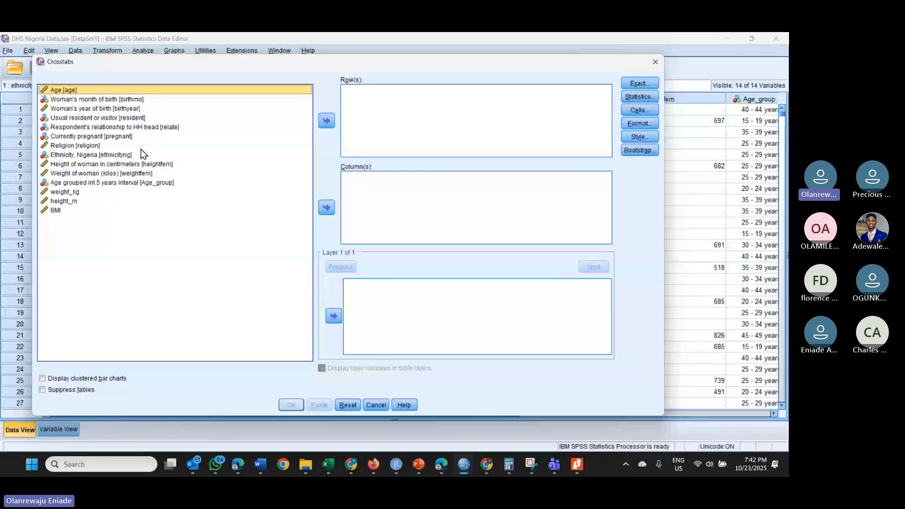
click(162, 146)
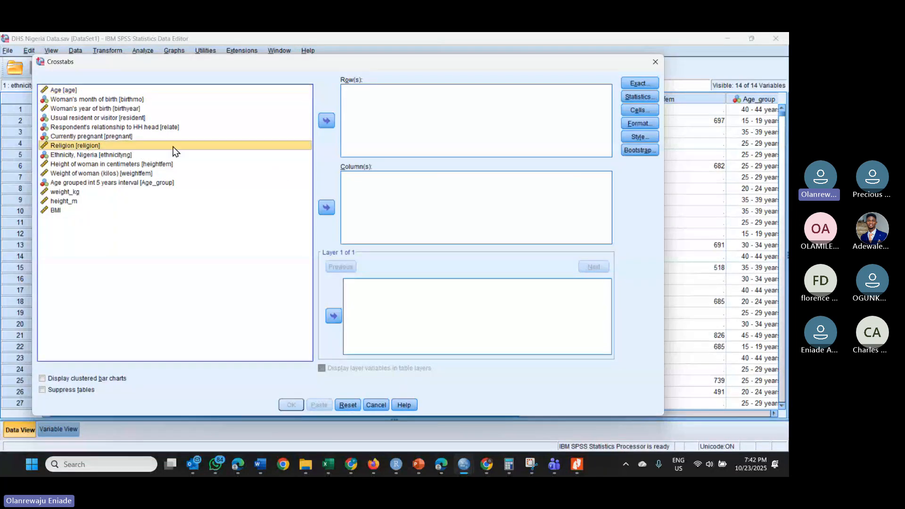
click(326, 208)
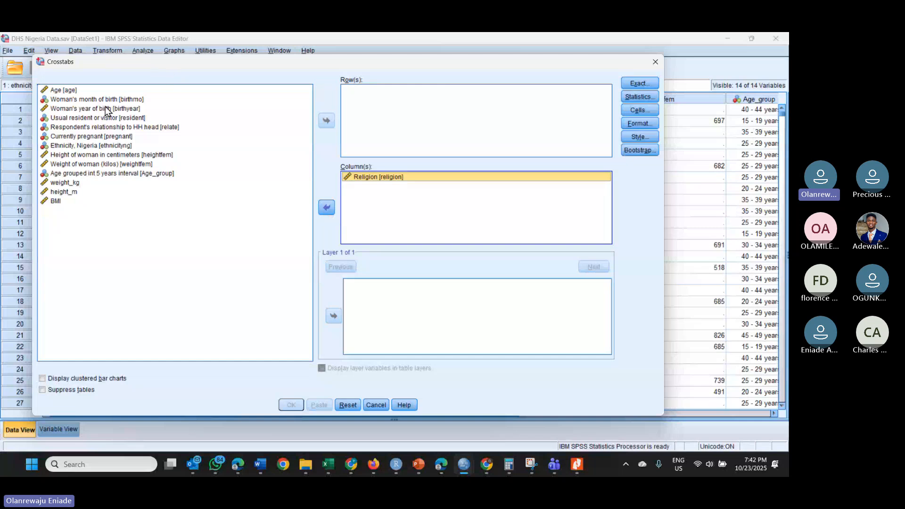
click(92, 174)
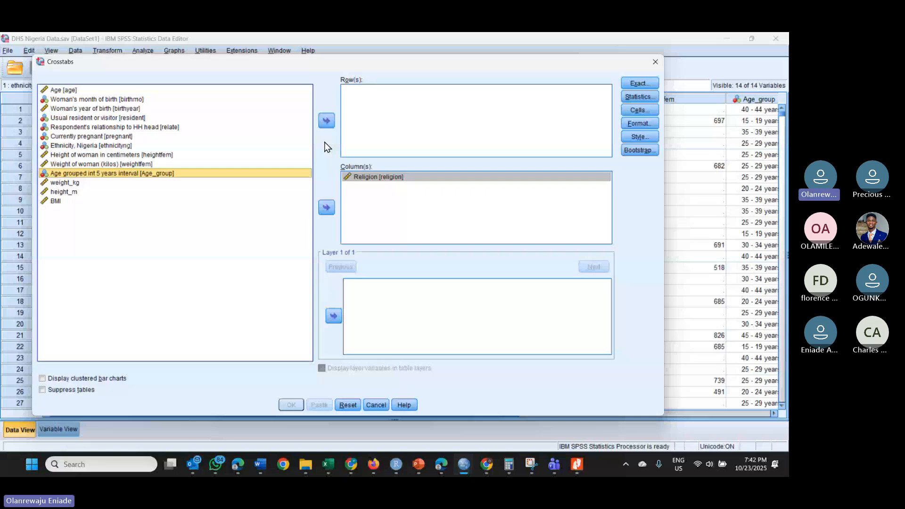
click(327, 121)
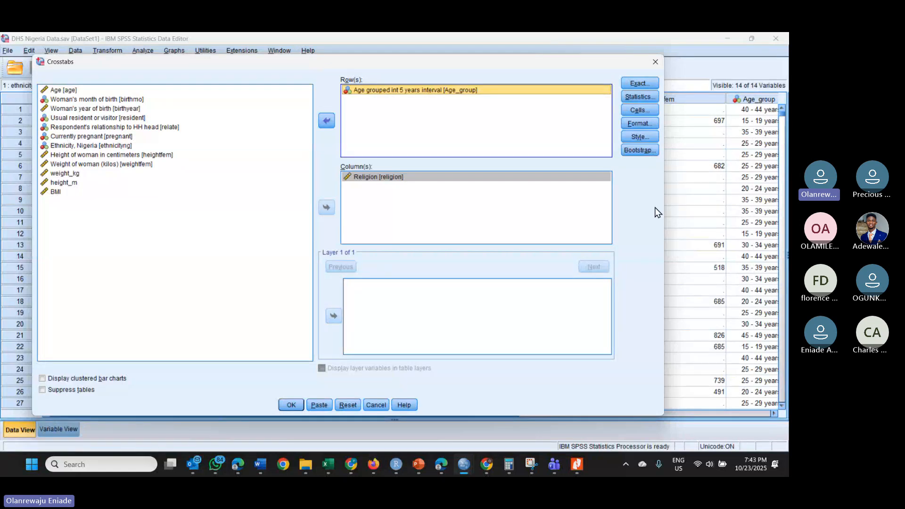
- Show only row percentages alongside the observed counts in the crosstab cells and run the Age_group by Religion crosstab
click(656, 352)
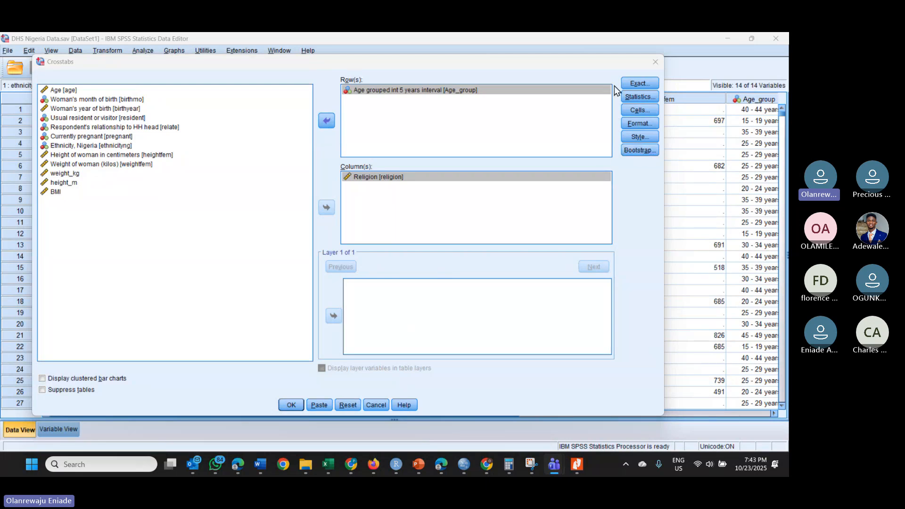
click(636, 112)
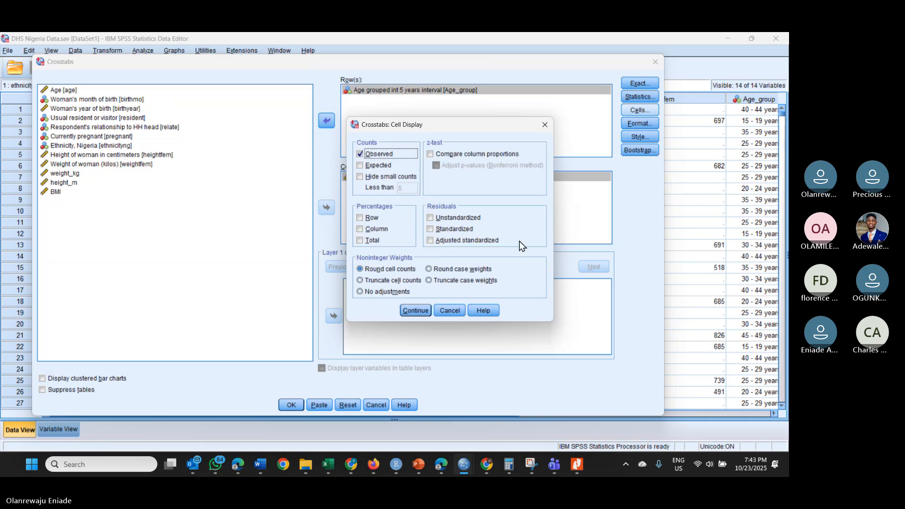
click(360, 218)
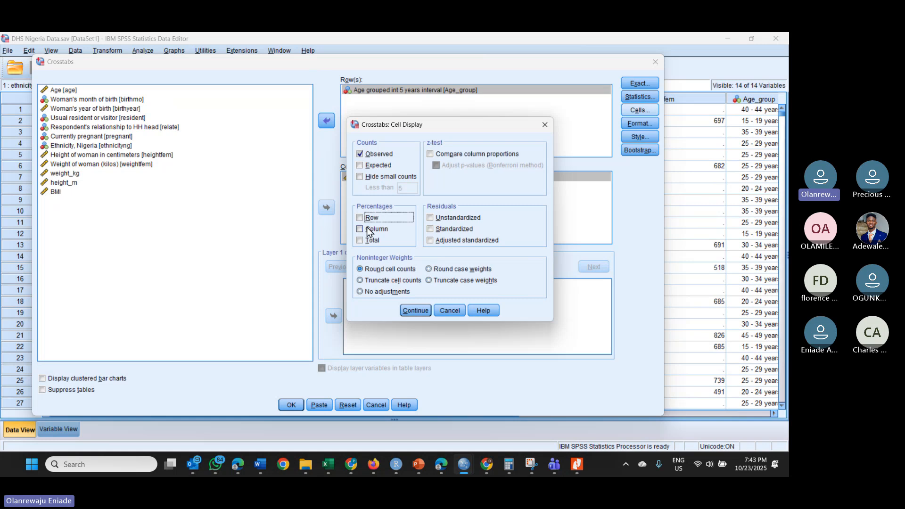
click(363, 228)
click(361, 239)
click(360, 230)
click(362, 218)
click(418, 311)
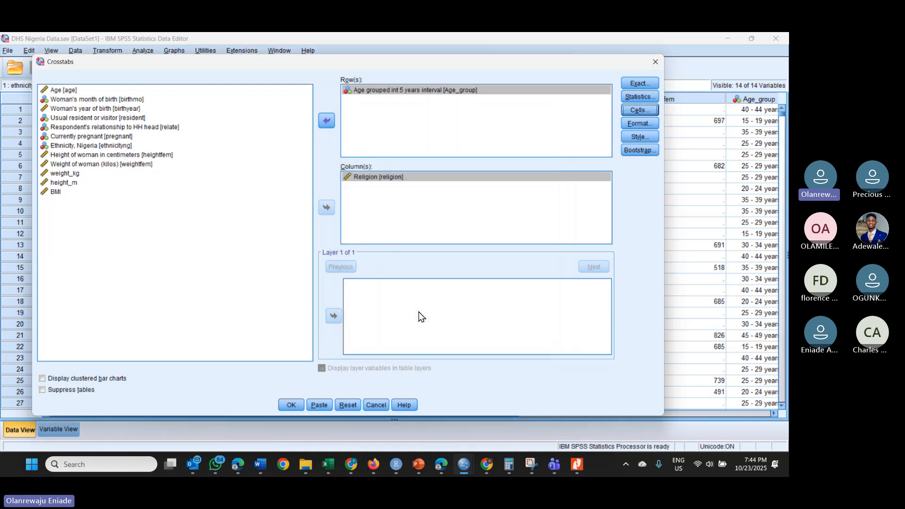
click(296, 409)
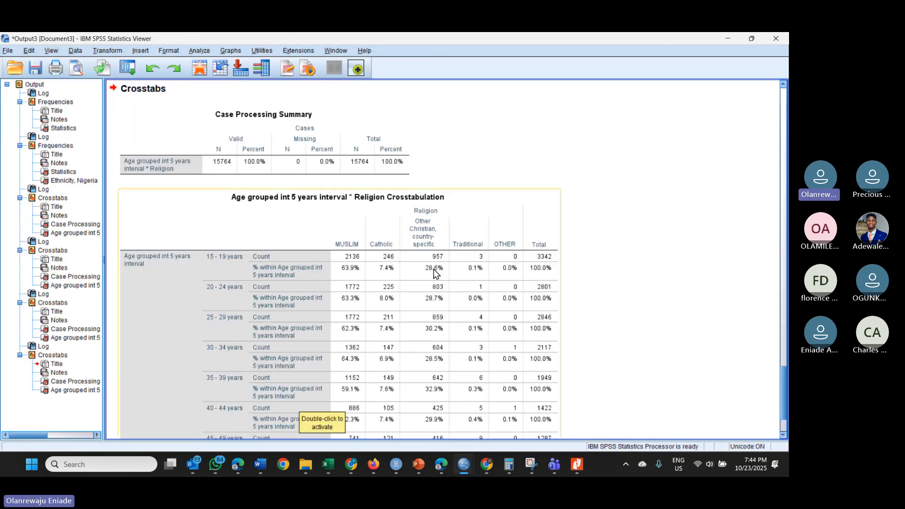
scroll(435, 271, down, 3)
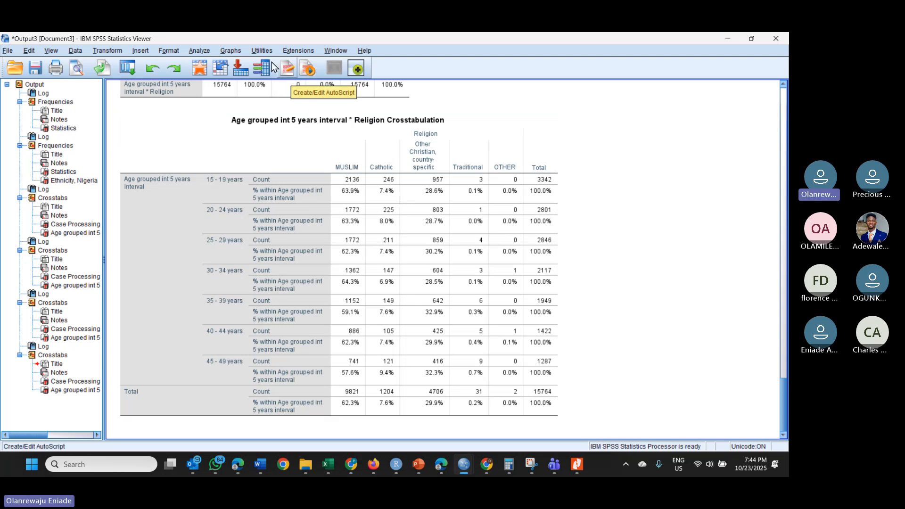
- Rerun the Age_group by Religion crosstab with column percentages in place of row percentages
click(200, 50)
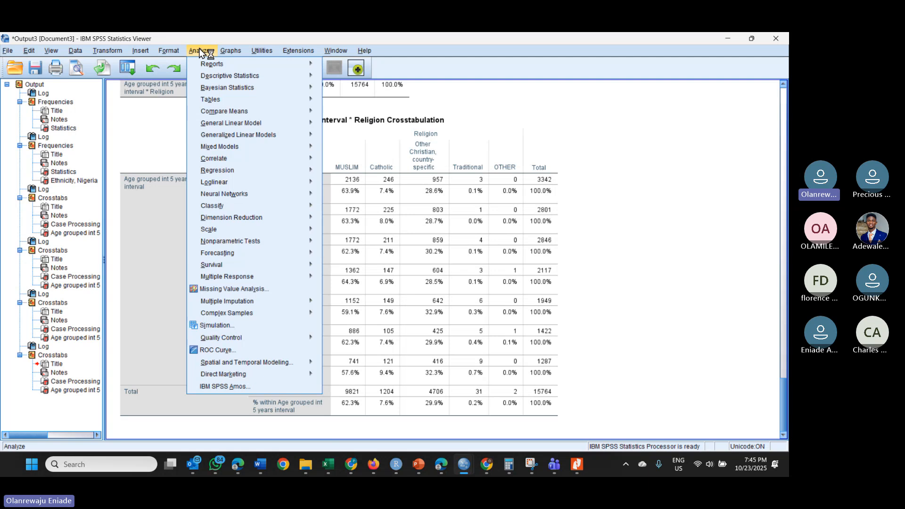
mouse_move(211, 77)
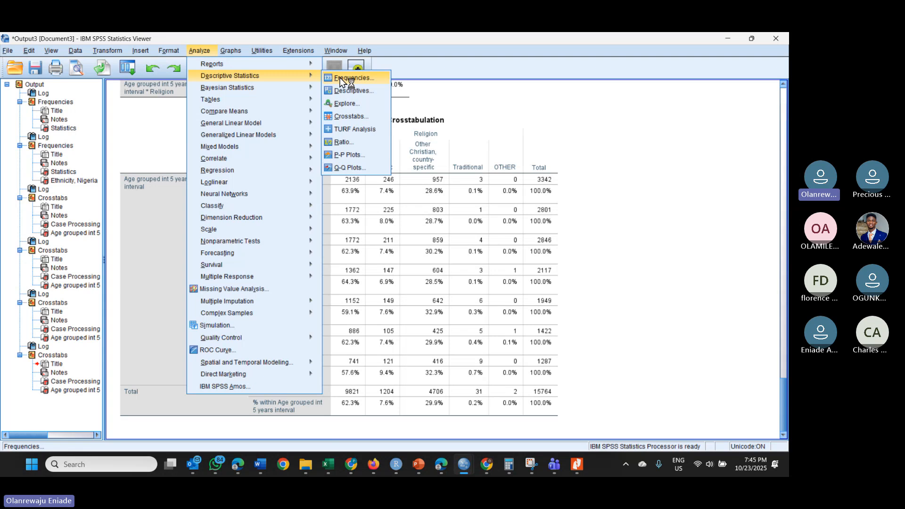
click(352, 117)
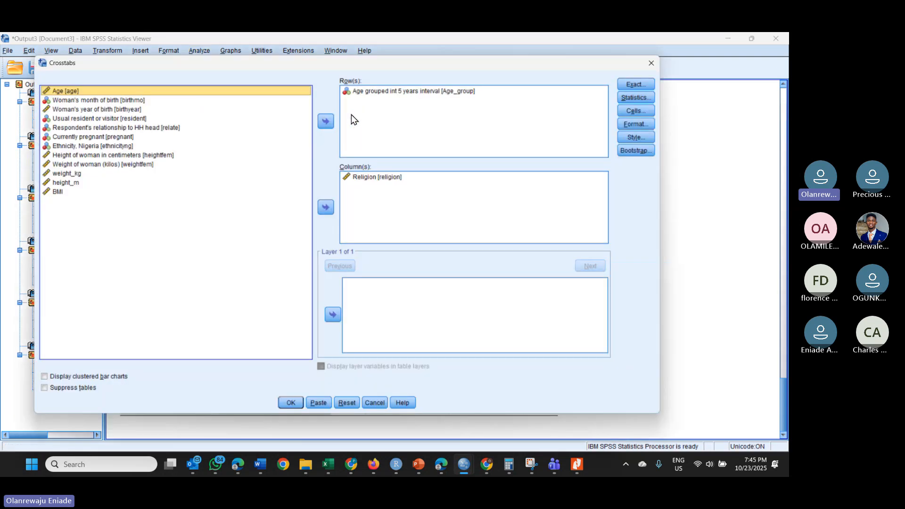
click(582, 181)
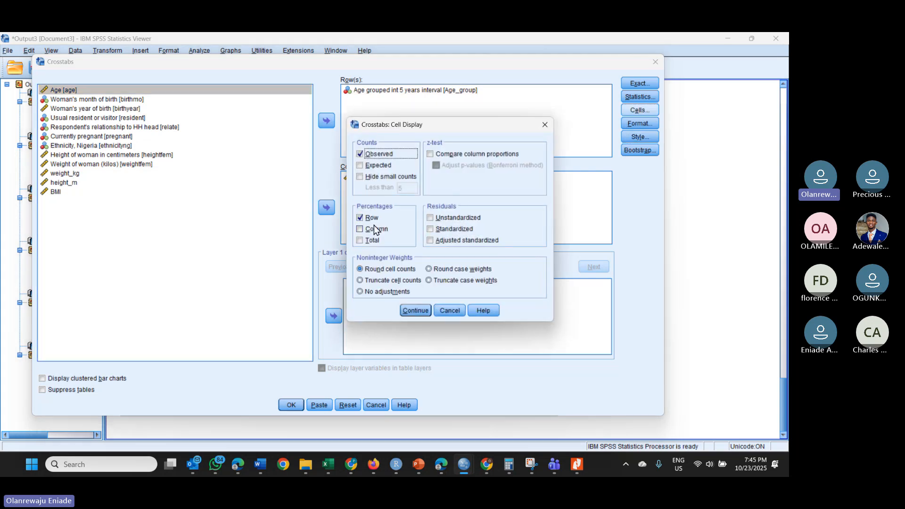
click(362, 219)
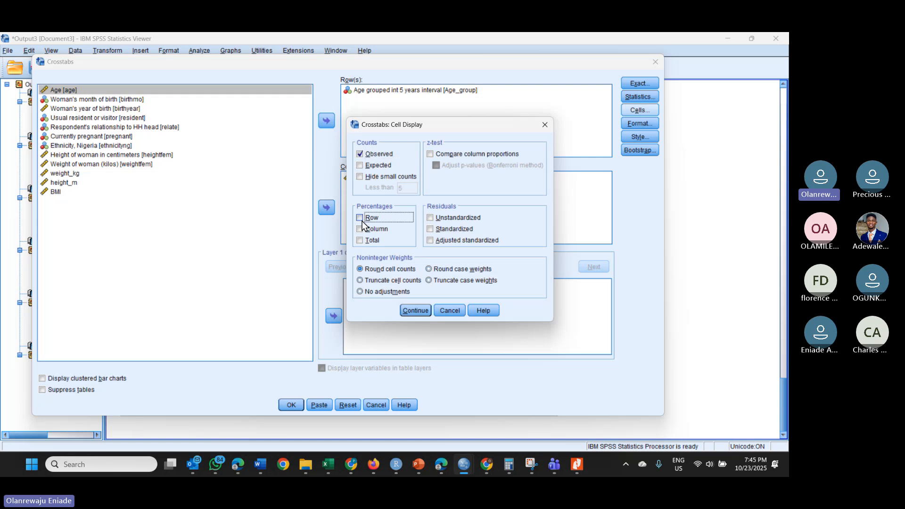
click(361, 230)
click(420, 315)
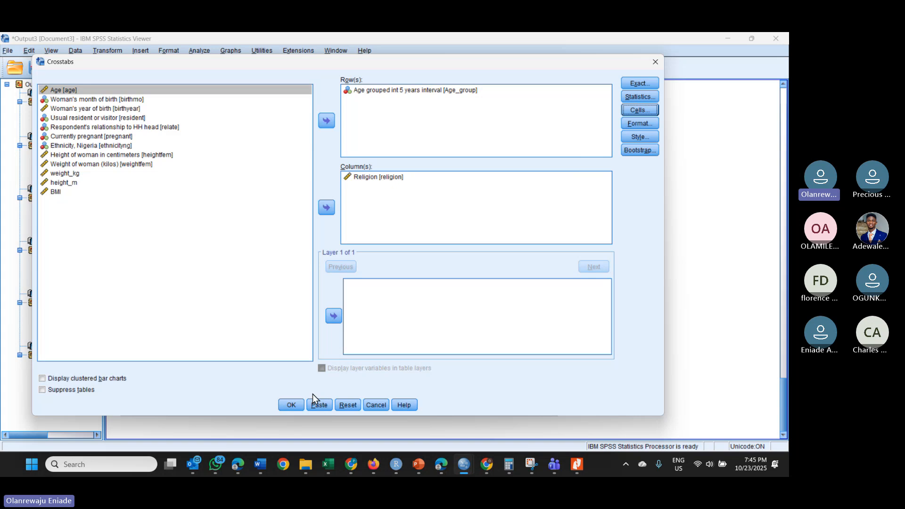
click(295, 405)
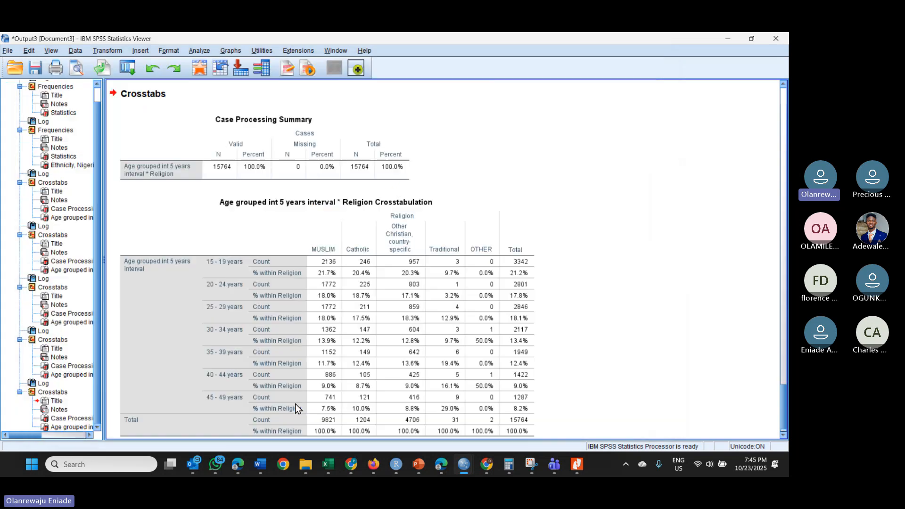
click(296, 408)
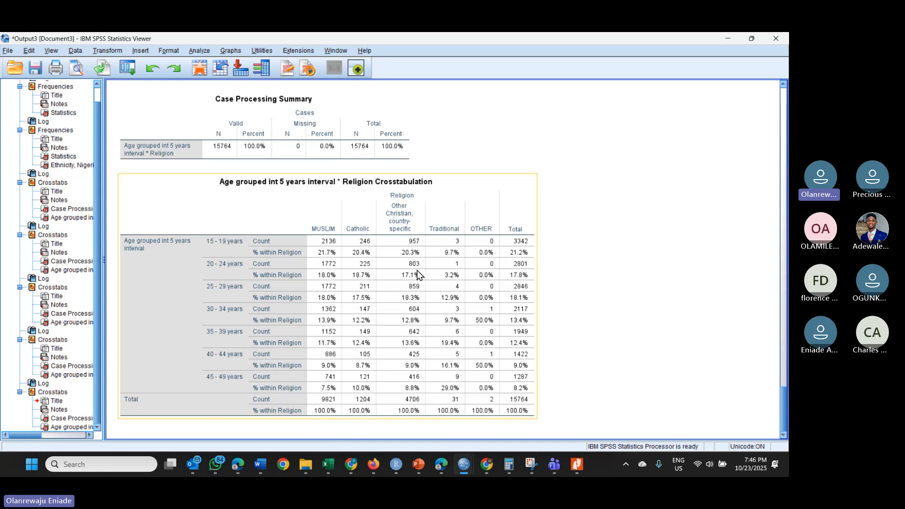
- Compare the new crosstabulation's percentages within religion with the preceding table's percentages within age group
scroll(418, 275, up, 3)
scroll(417, 275, up, 7)
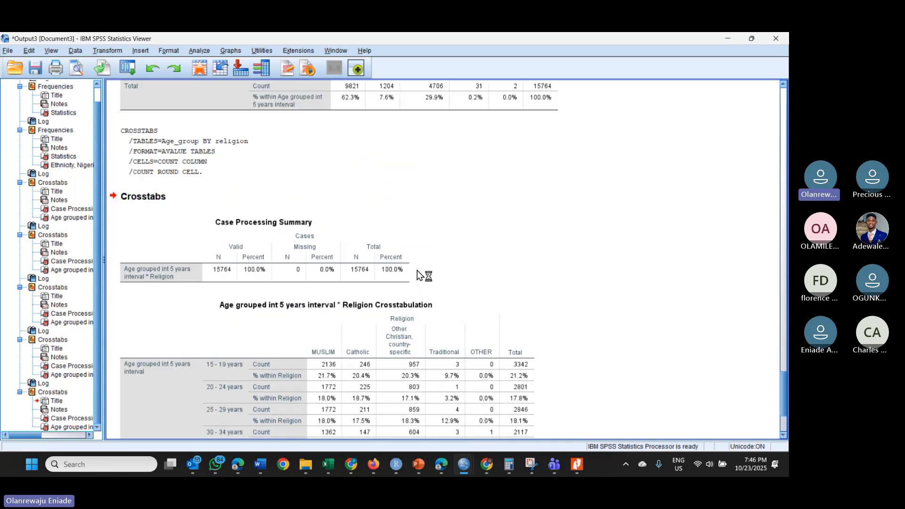
scroll(418, 275, up, 8)
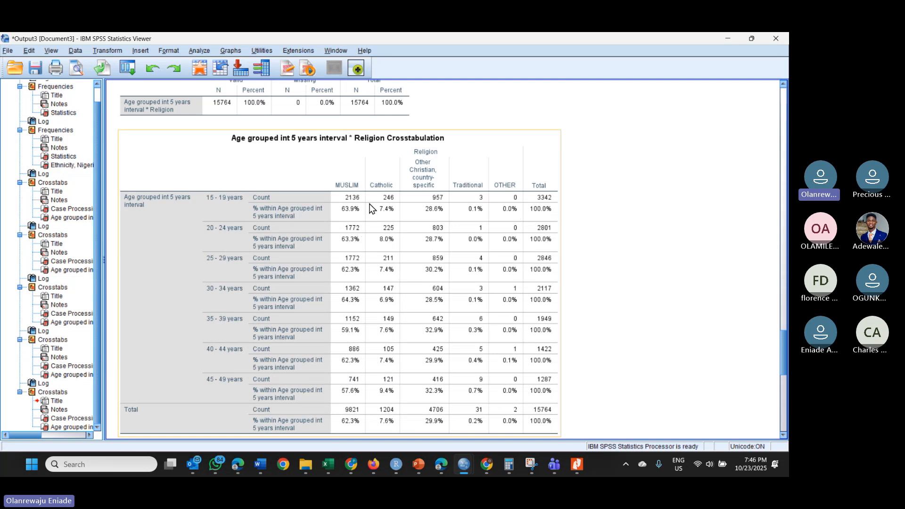
scroll(369, 204, down, 10)
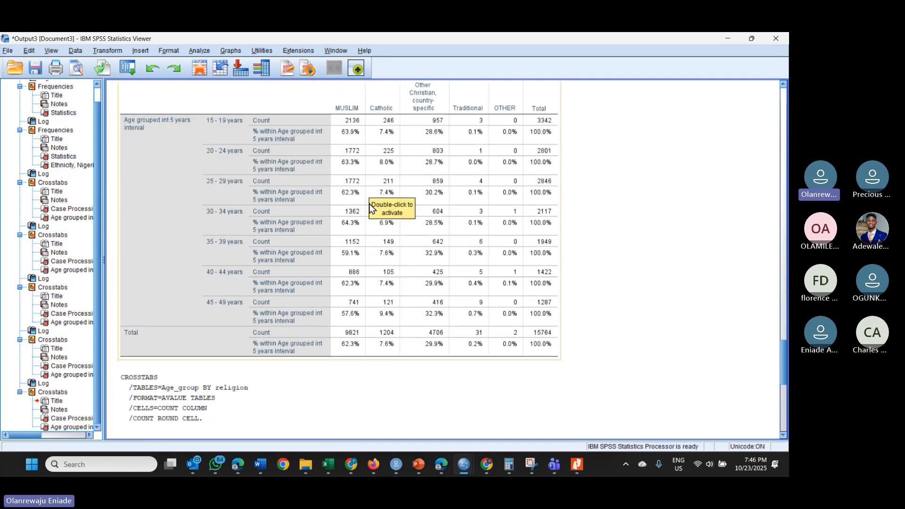
scroll(369, 204, down, 8)
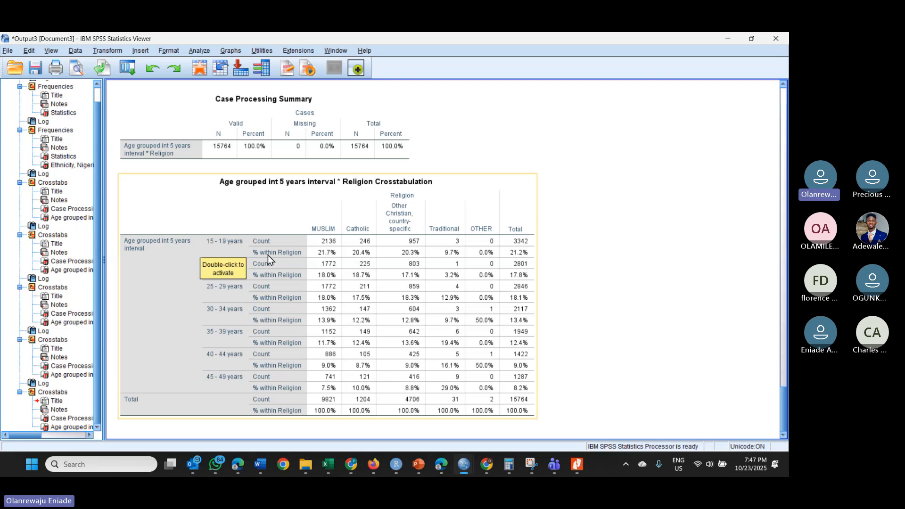
click(642, 395)
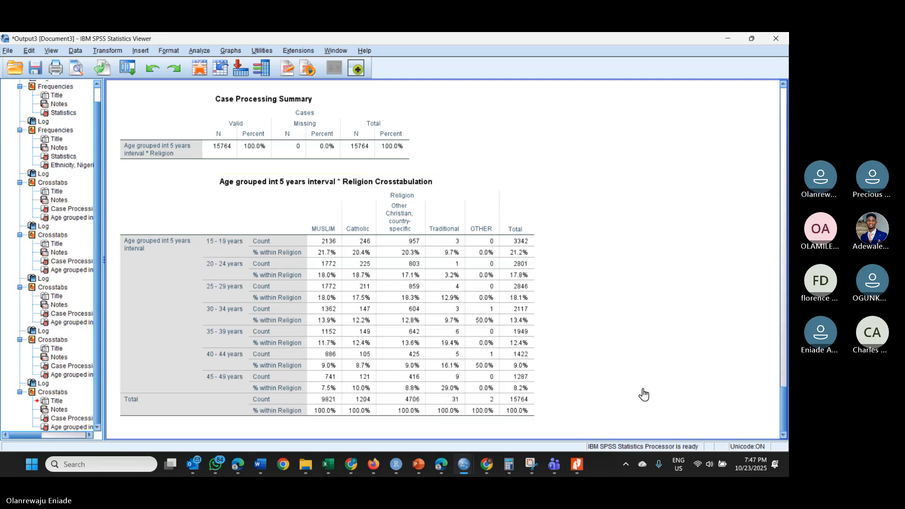
click(451, 304)
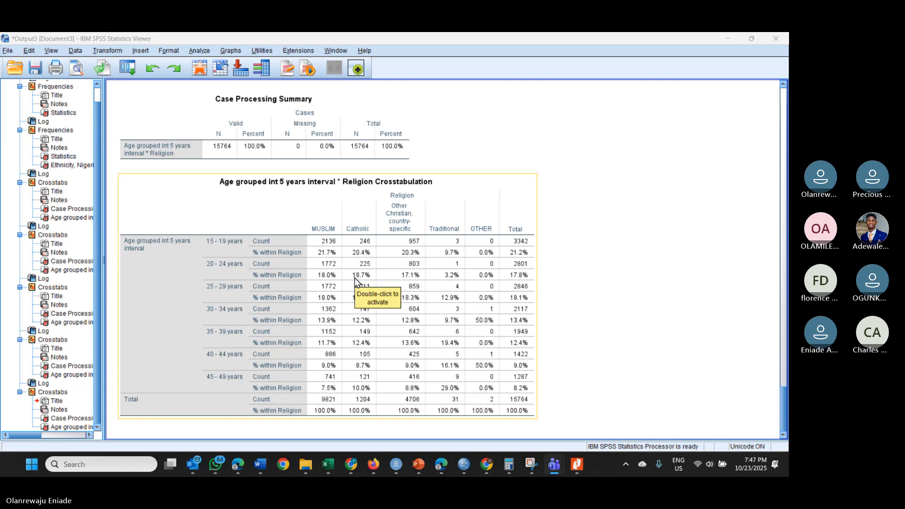
click(640, 375)
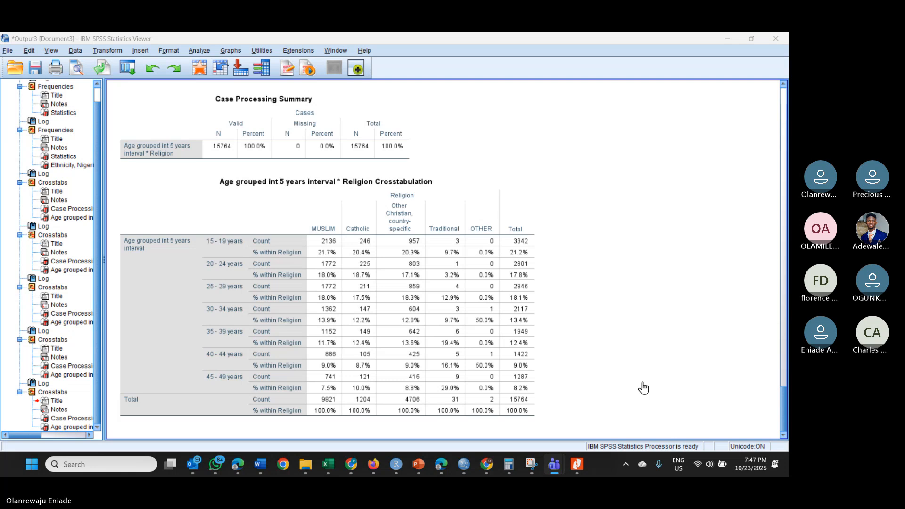
click(418, 228)
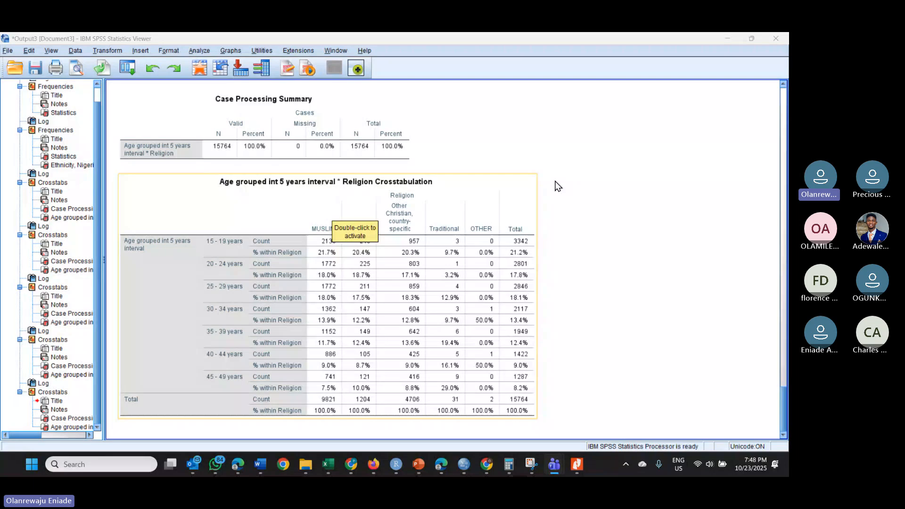
click(609, 180)
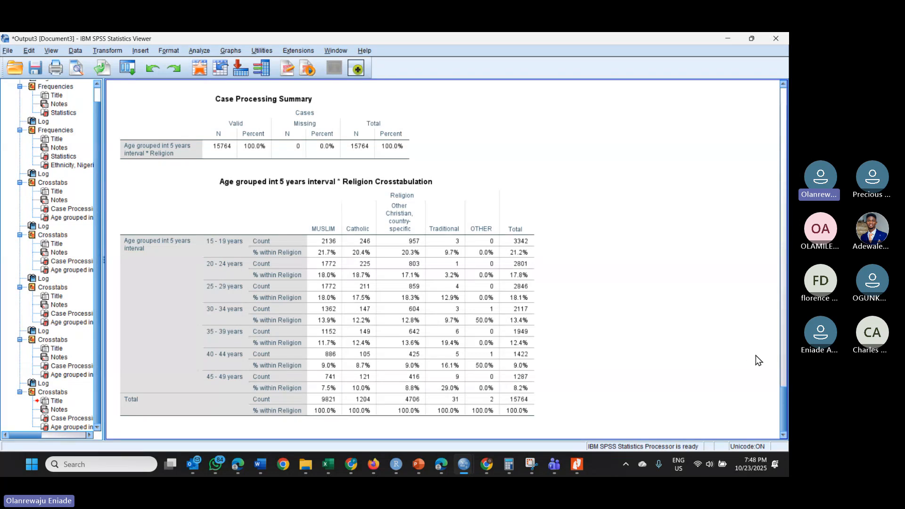
click(781, 349)
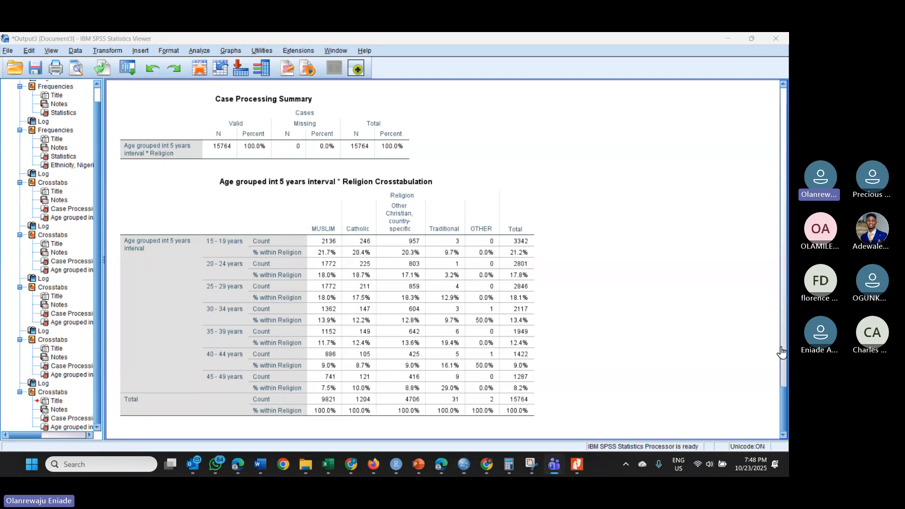
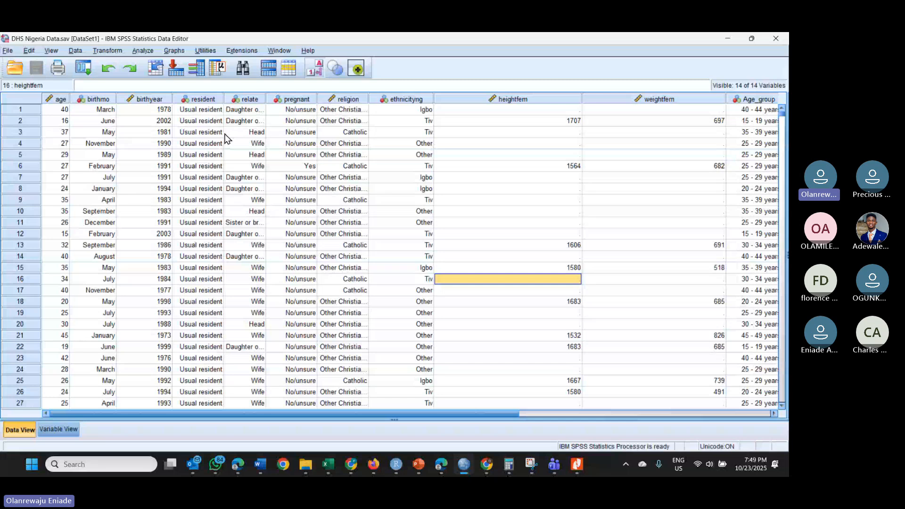
- Set up a Frequencies analysis from the data editor with Religion as the variable
click(143, 51)
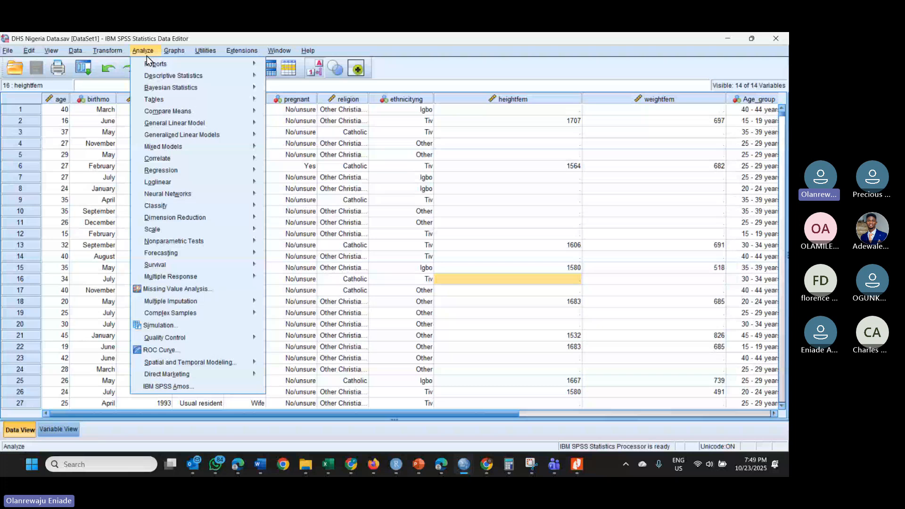
mouse_move(165, 79)
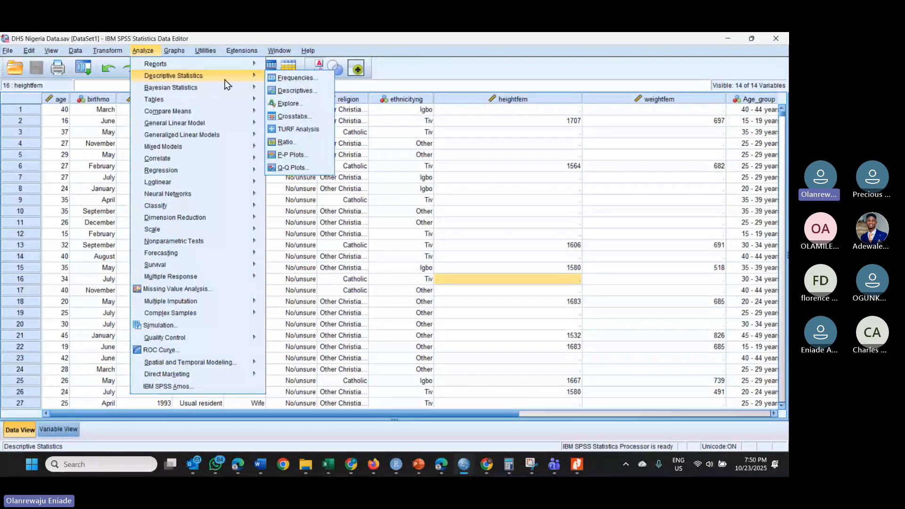
click(288, 77)
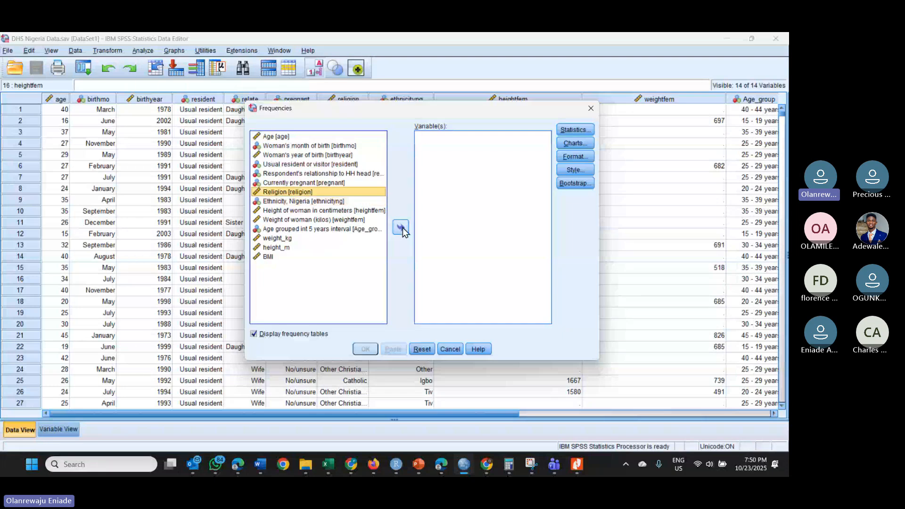
click(402, 228)
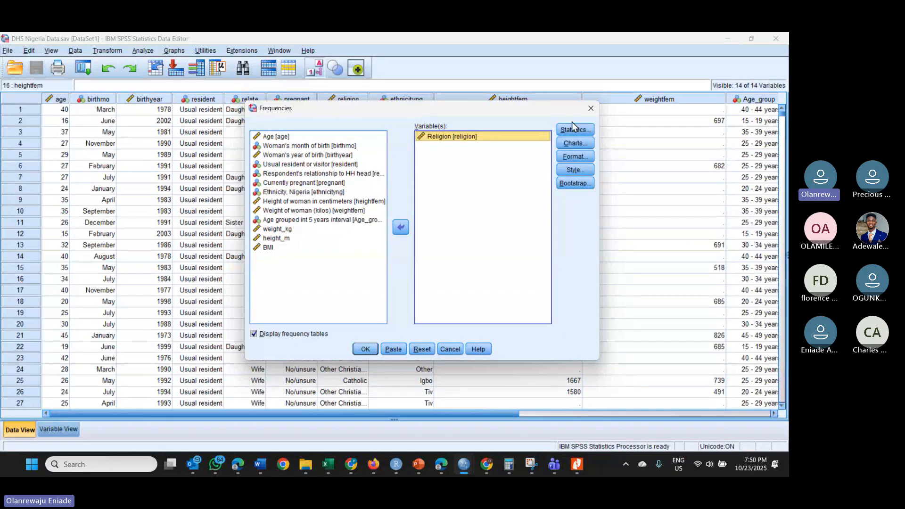
click(637, 386)
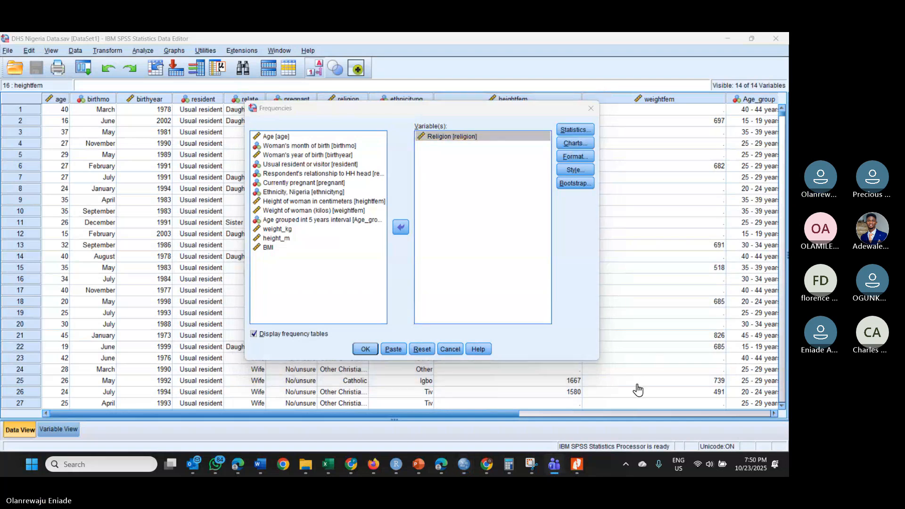
- Choose a histogram without the normal curve, turn off the frequency tables and run the Religion frequencies
click(565, 143)
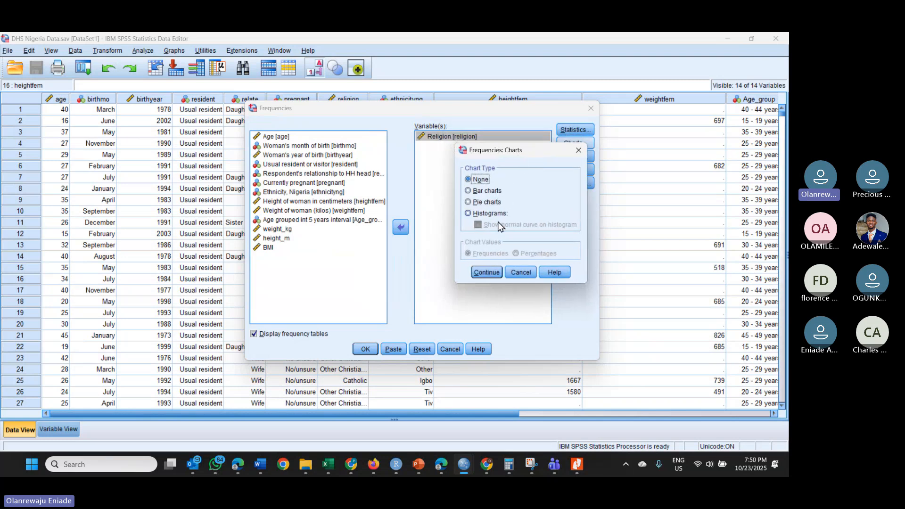
click(469, 214)
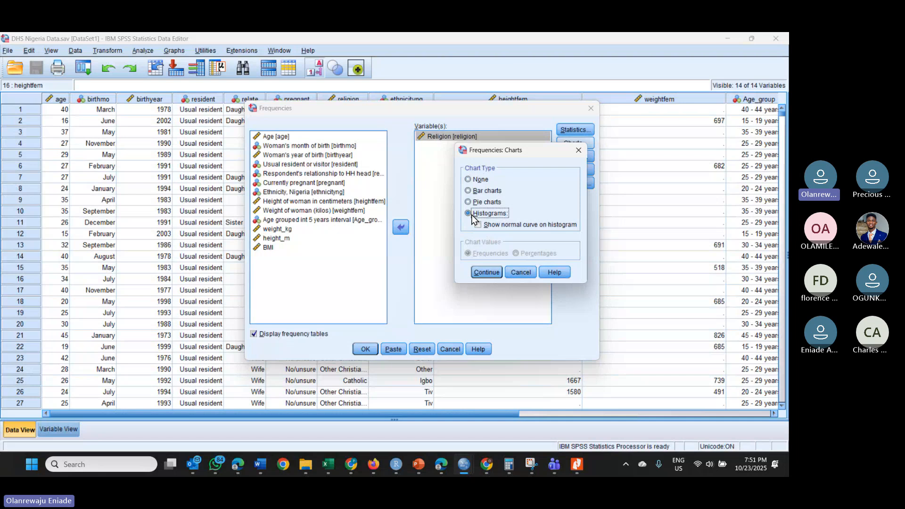
click(483, 272)
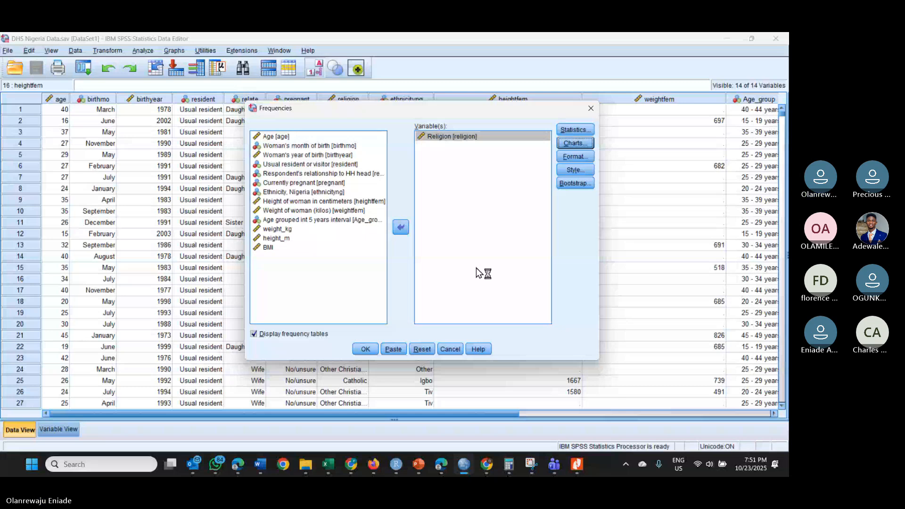
click(341, 330)
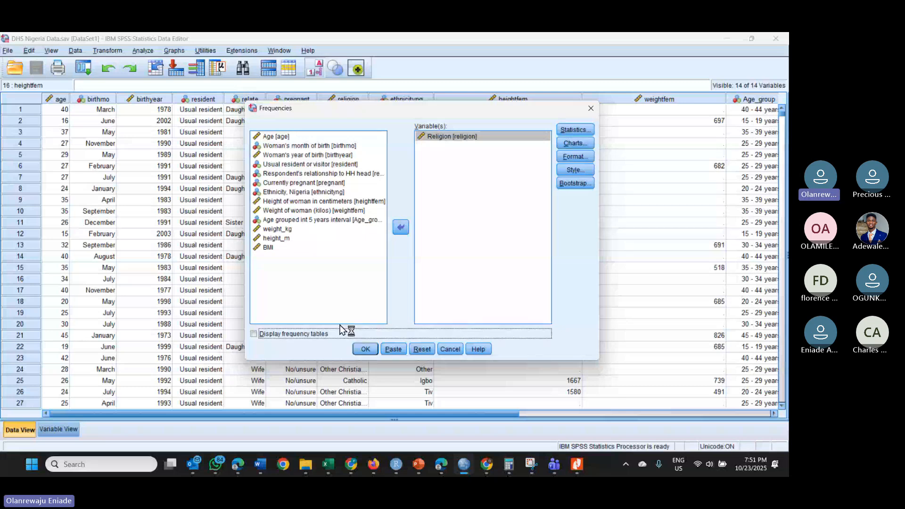
click(366, 349)
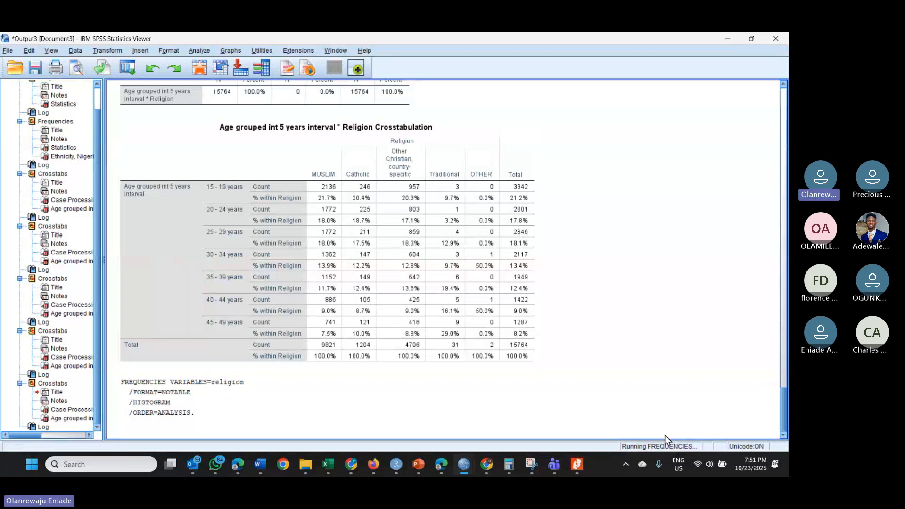
click(507, 329)
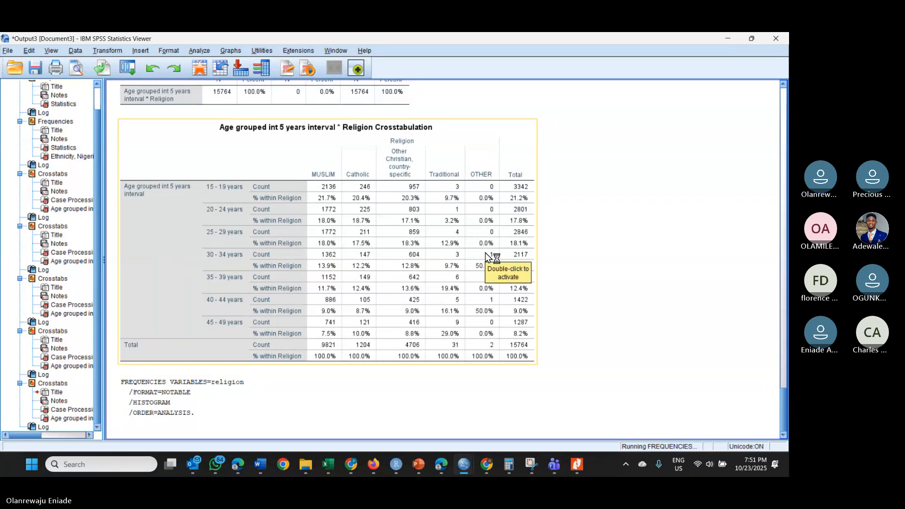
click(612, 314)
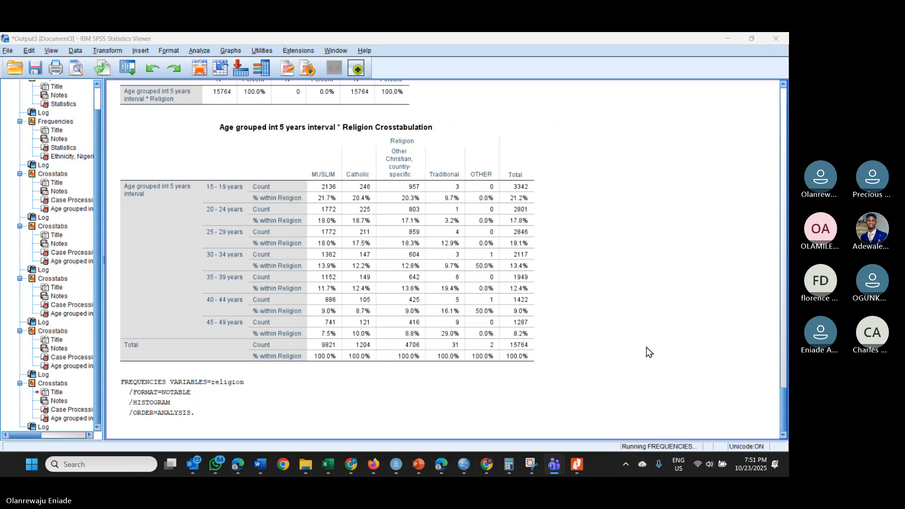
click(409, 253)
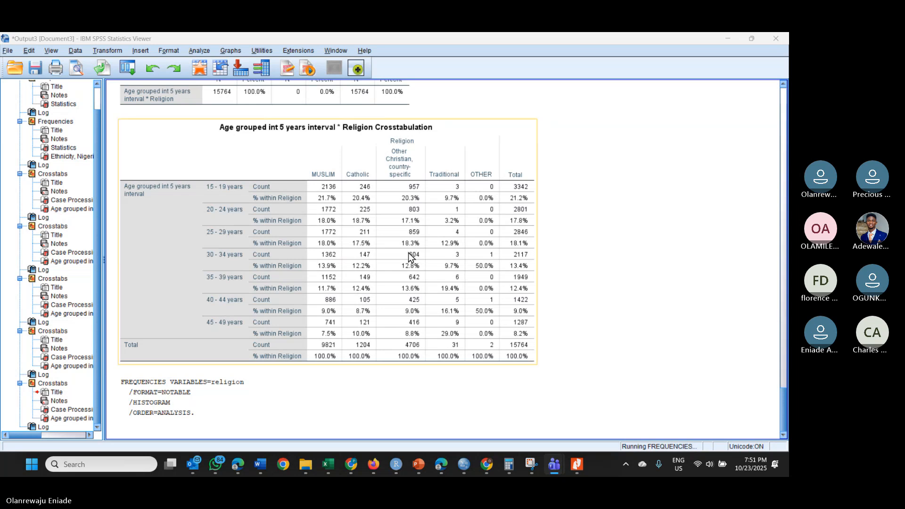
scroll(408, 255, up, 4)
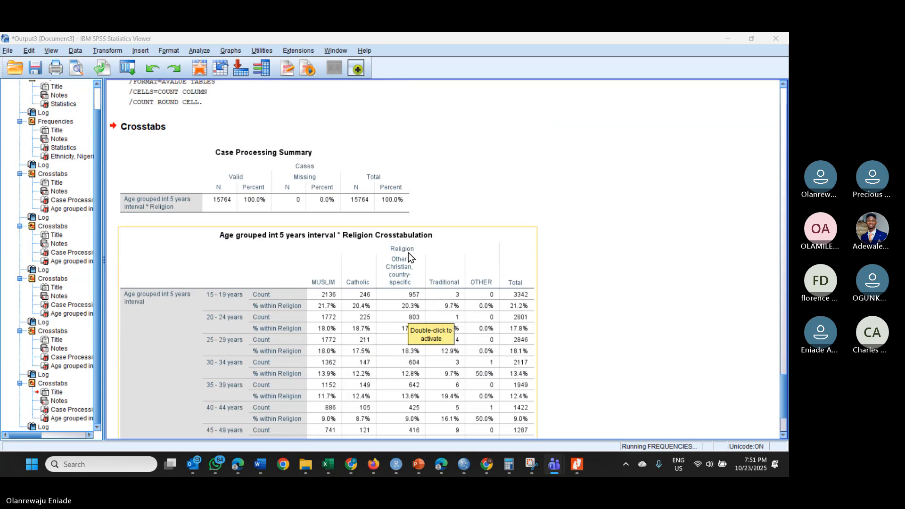
scroll(409, 253, down, 4)
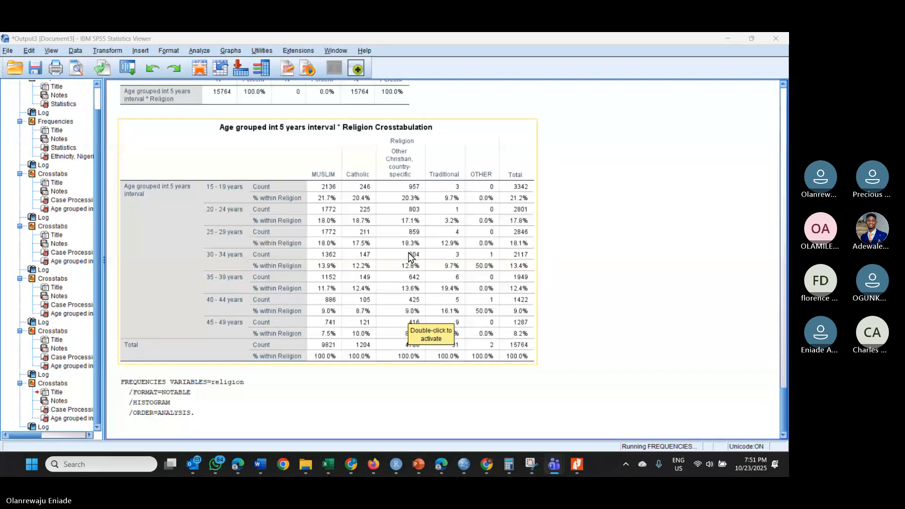
scroll(425, 255, up, 2)
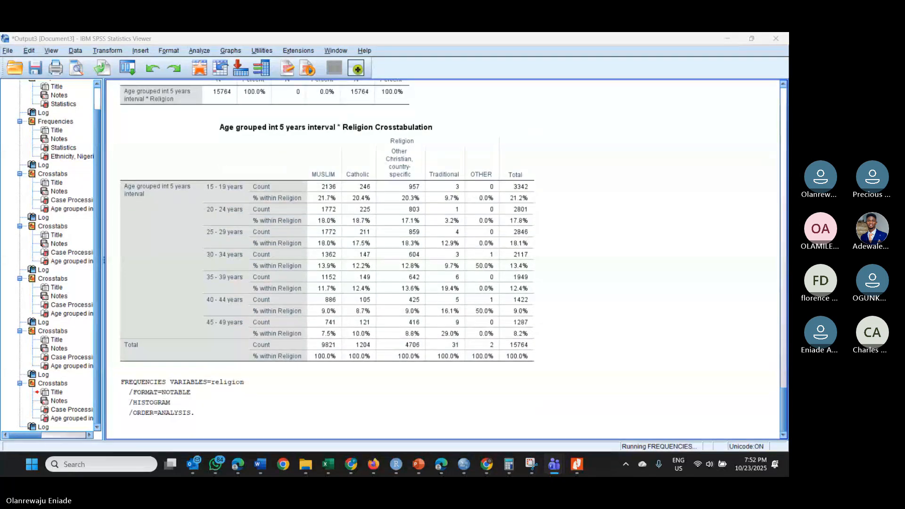
click(503, 325)
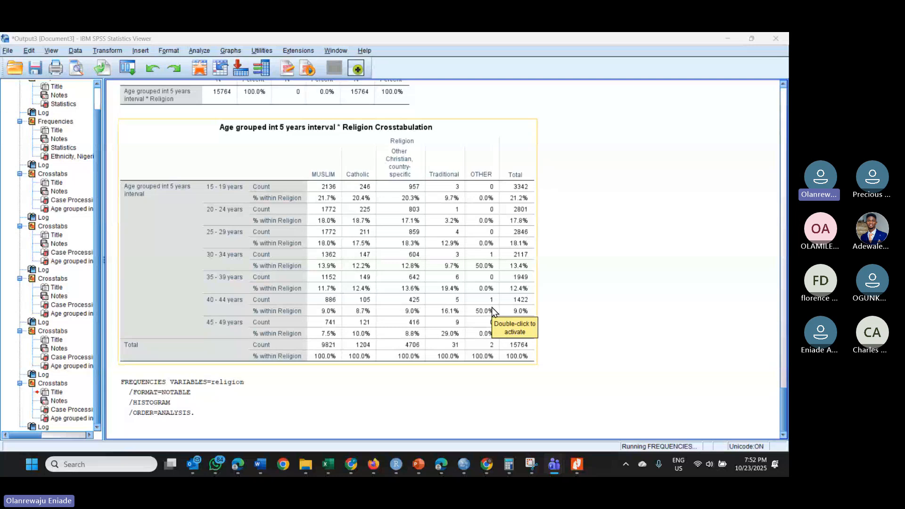
click(634, 293)
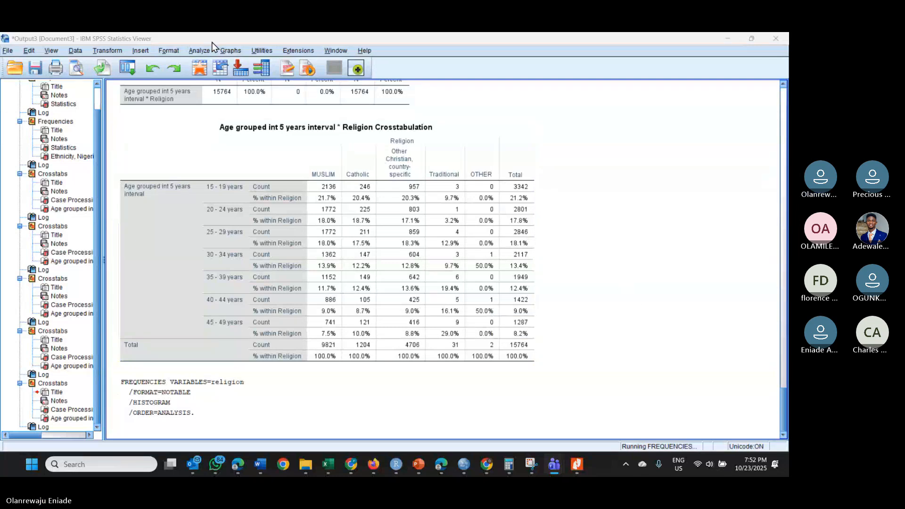
- Reopen the Frequencies setup and check the variable information for Religion
click(200, 50)
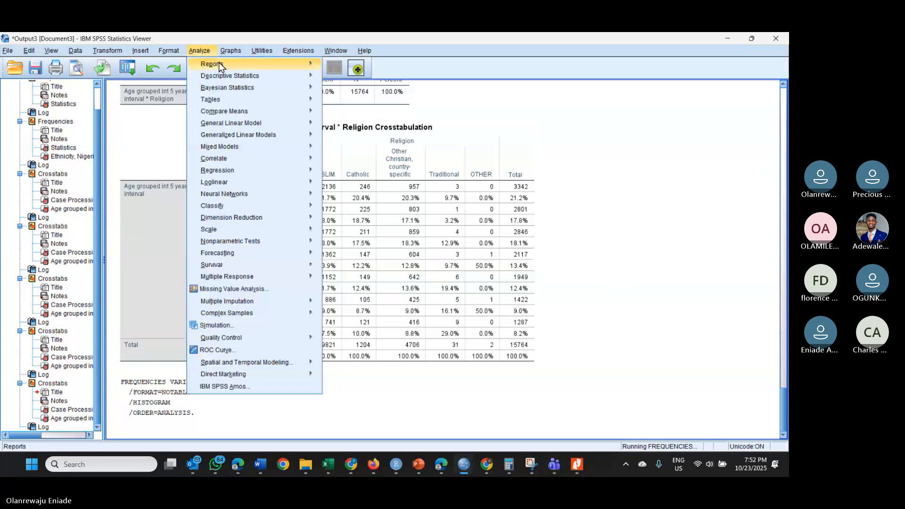
mouse_move(305, 75)
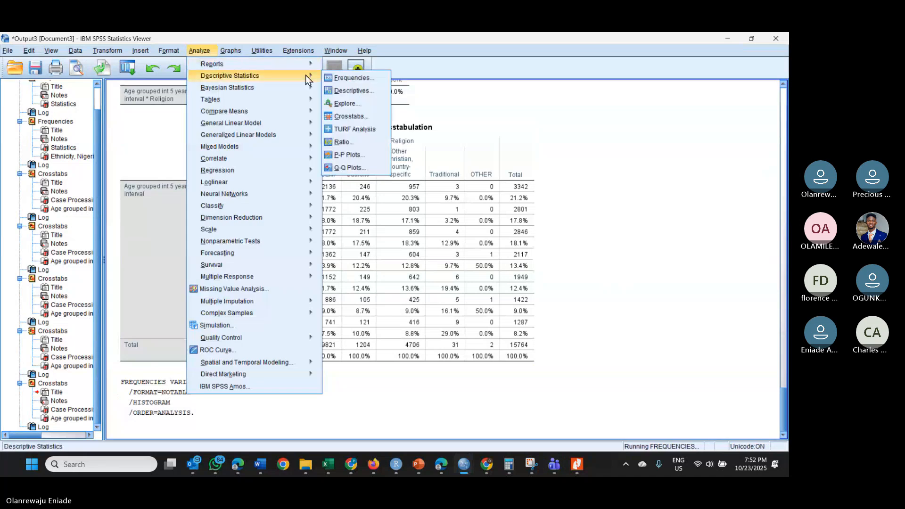
click(334, 79)
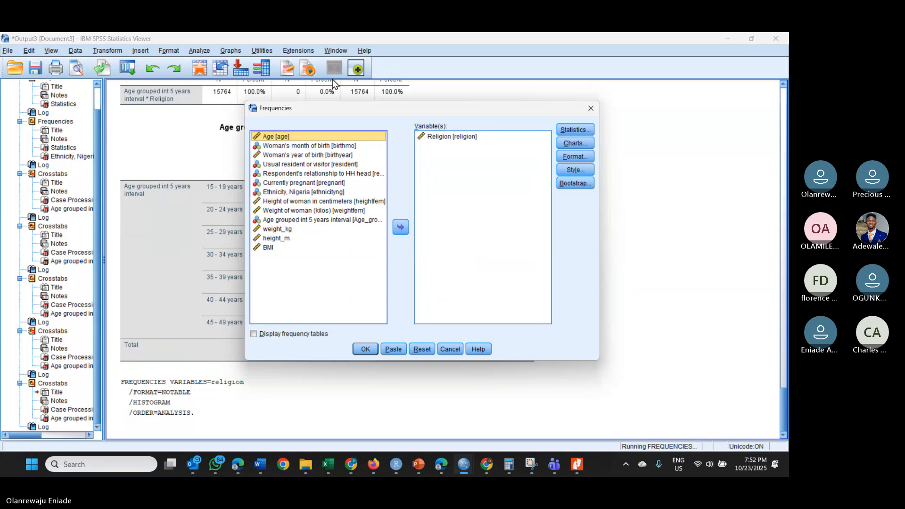
right_click(460, 138)
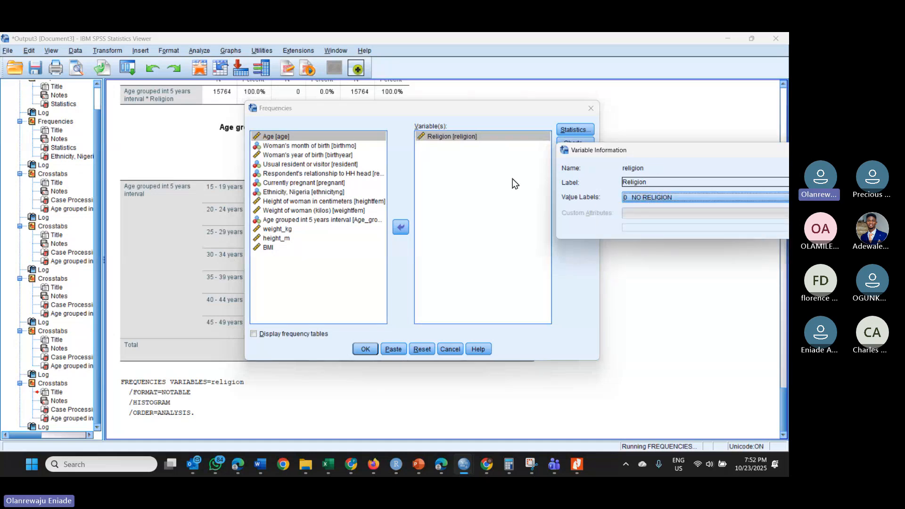
drag(623, 154, 410, 160)
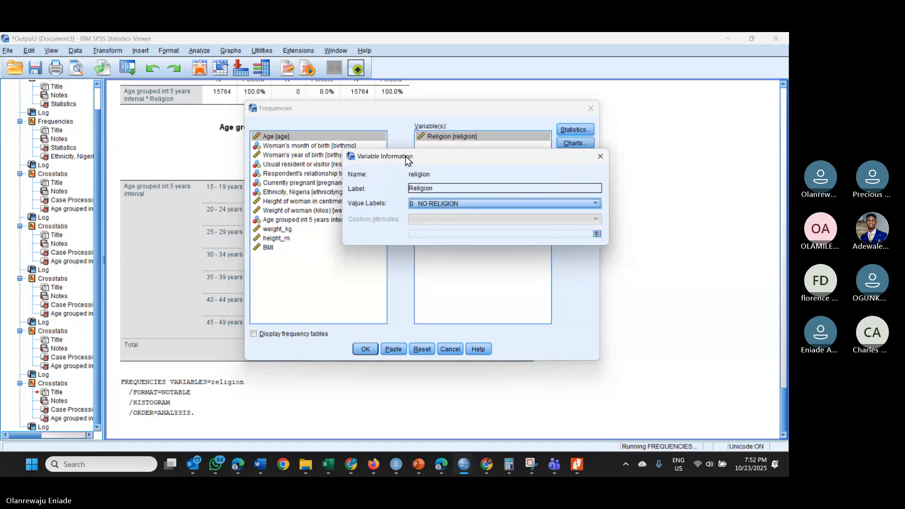
click(599, 156)
key(Return)
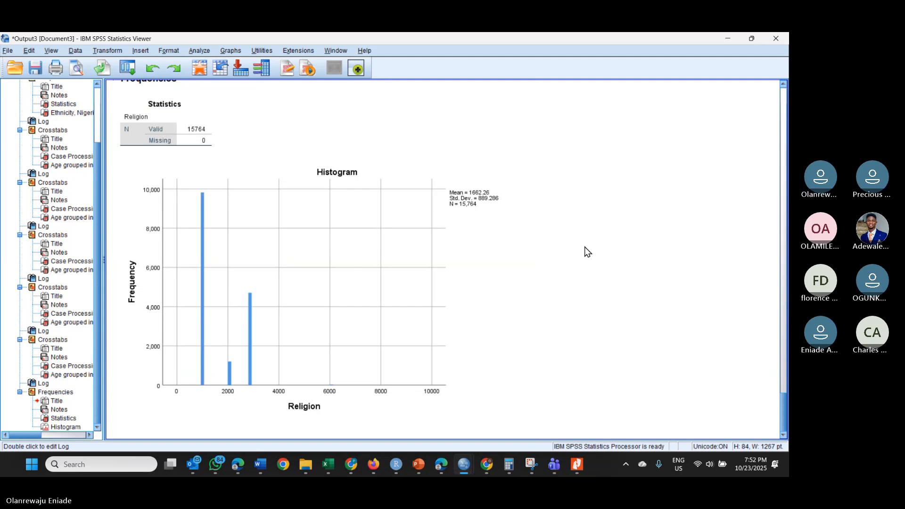
- Examine the Religion histogram and its command log in the output, leaving the chart unedited
scroll(584, 251, up, 2)
scroll(585, 251, down, 2)
scroll(584, 251, up, 5)
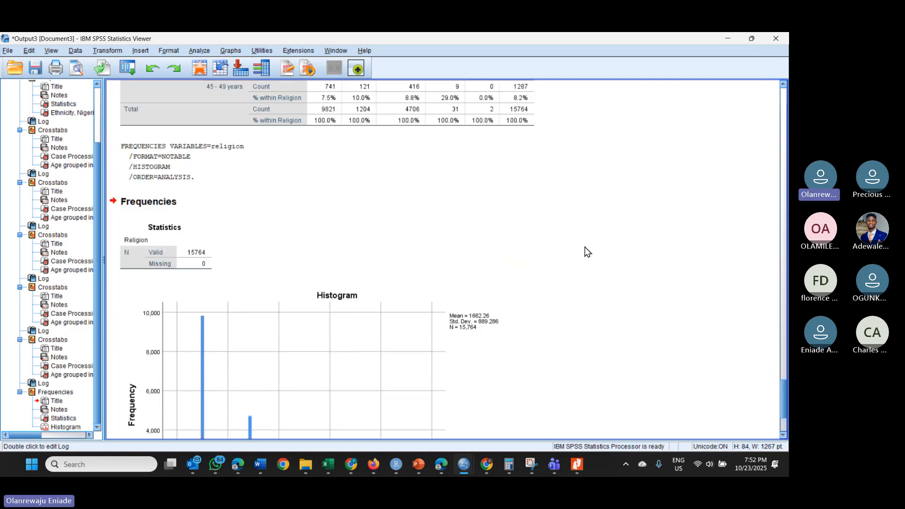
click(530, 166)
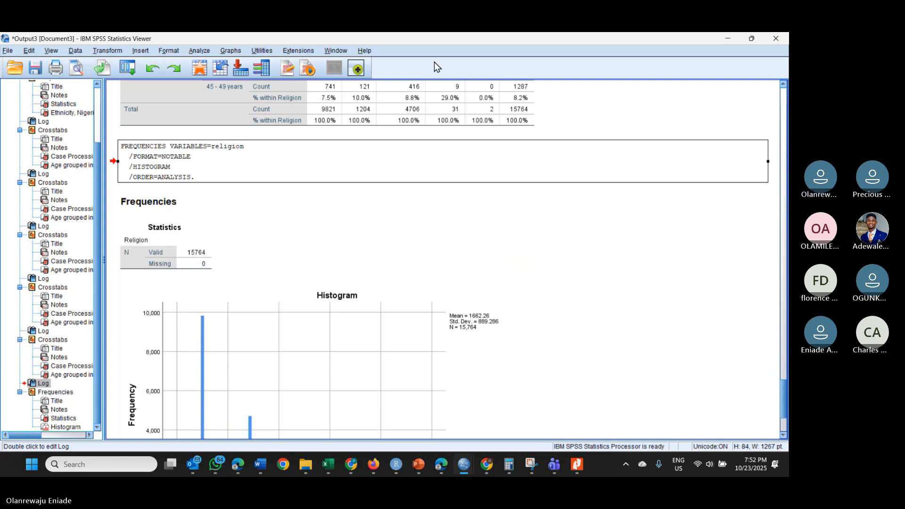
click(204, 51)
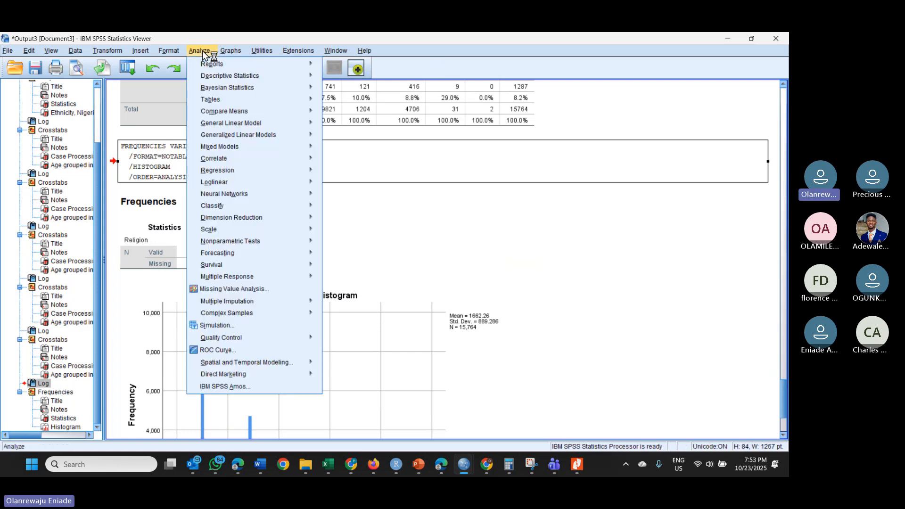
mouse_move(245, 76)
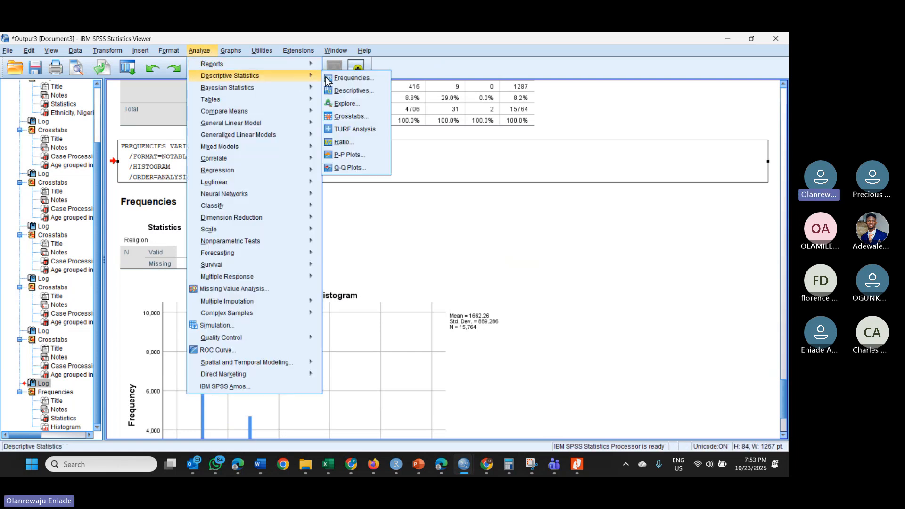
click(349, 77)
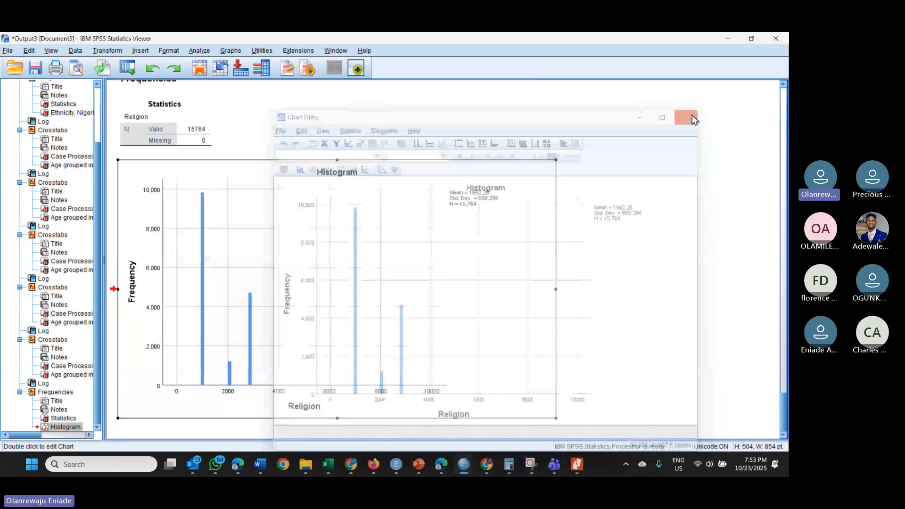
key(alt+F4)
- From the Frequencies setup, check the variable information and value labels of Age grouped int 5 years interval
click(198, 50)
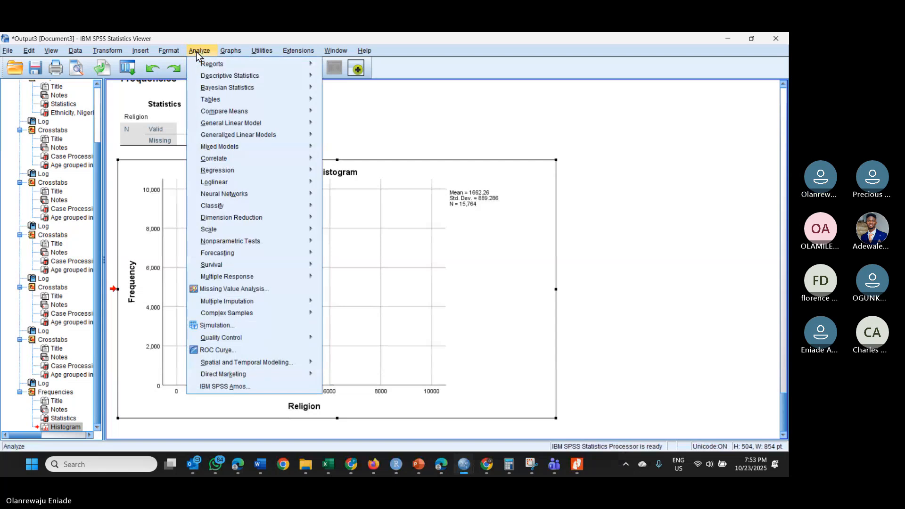
mouse_move(230, 75)
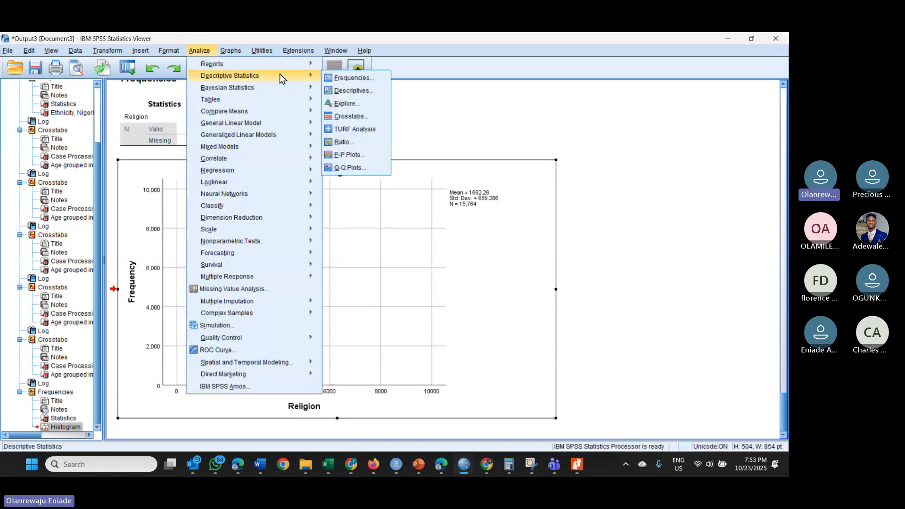
click(338, 80)
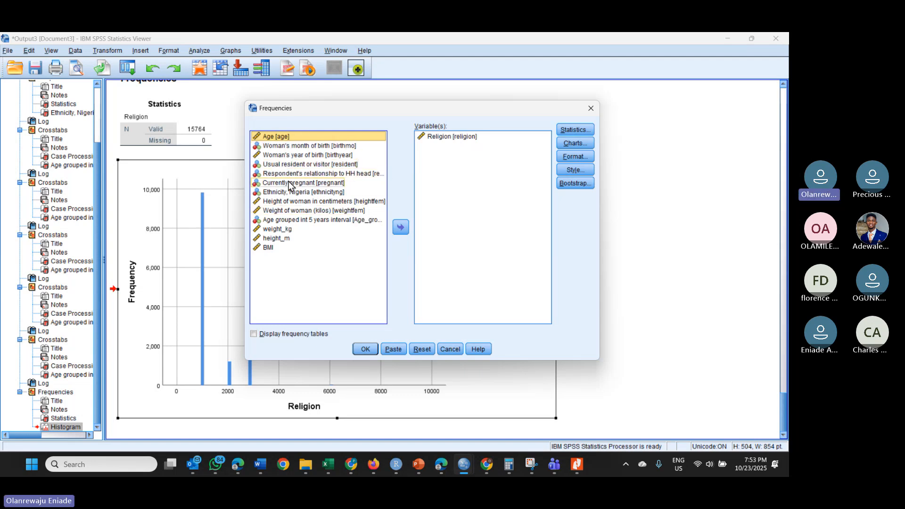
right_click(294, 221)
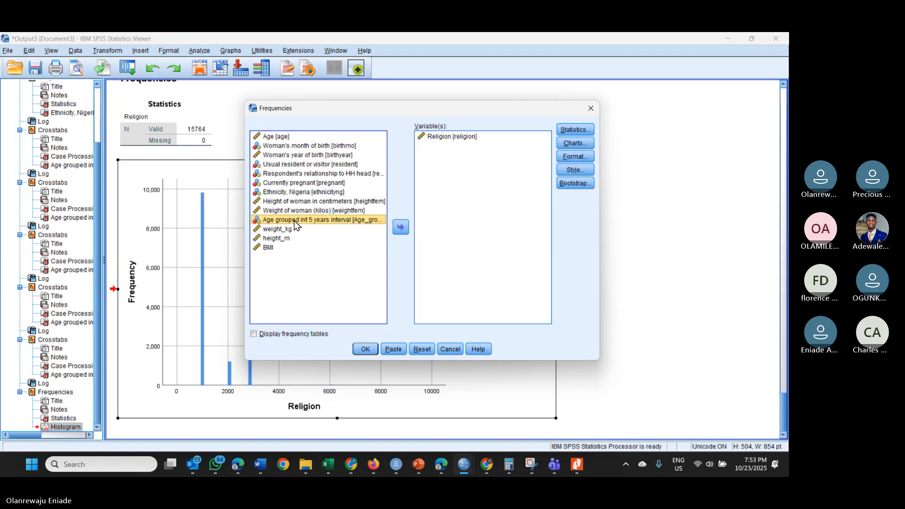
click(320, 297)
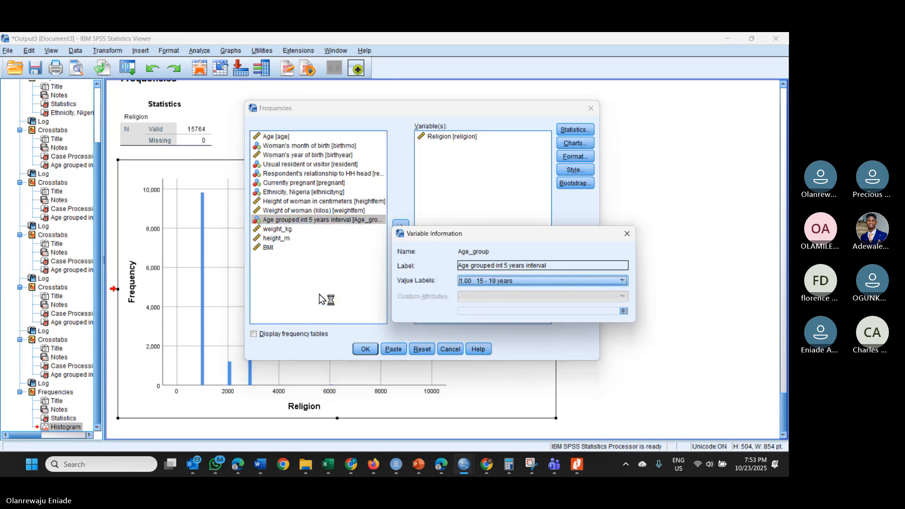
click(472, 282)
click(473, 282)
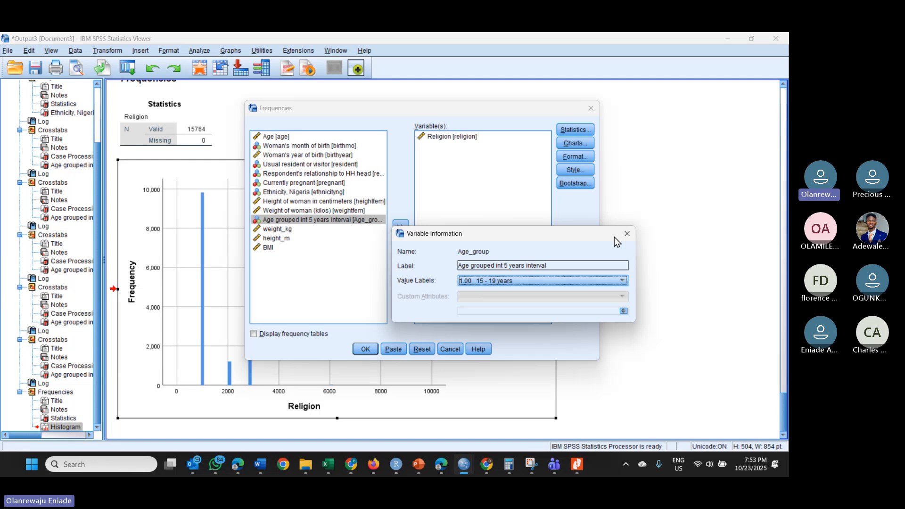
click(566, 282)
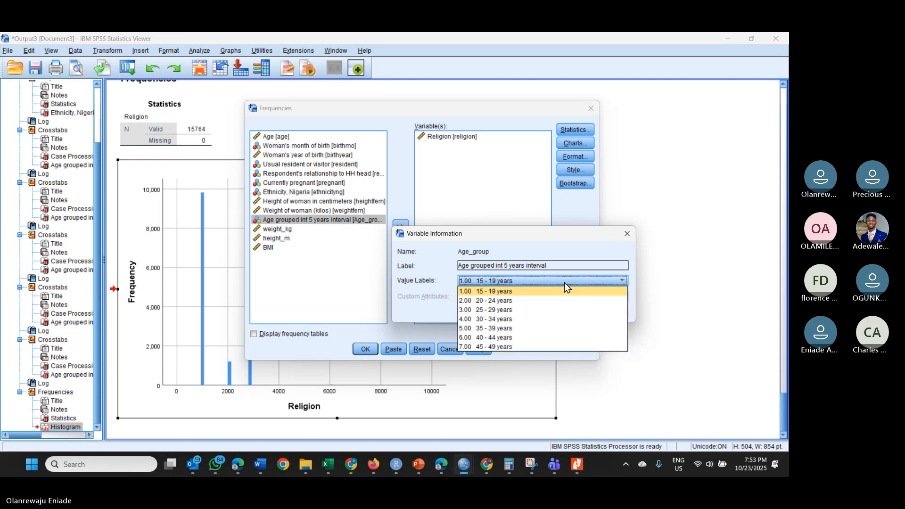
click(567, 289)
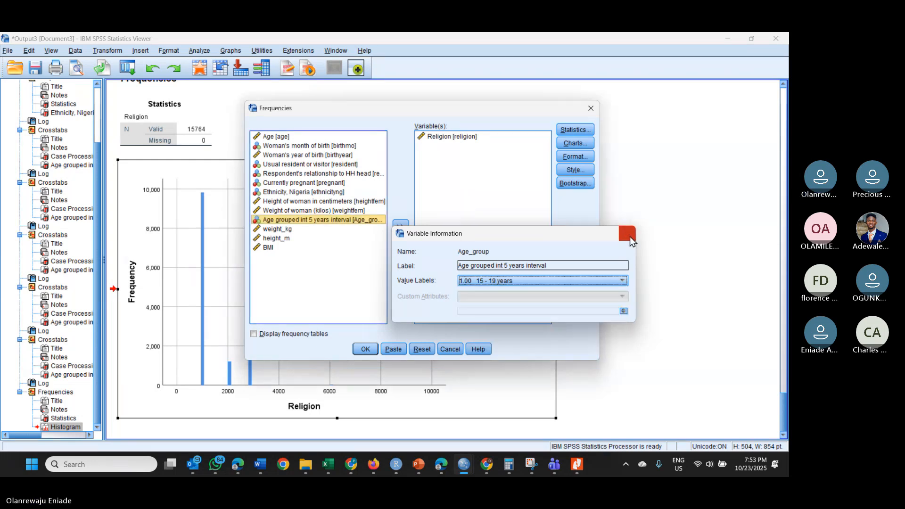
click(630, 237)
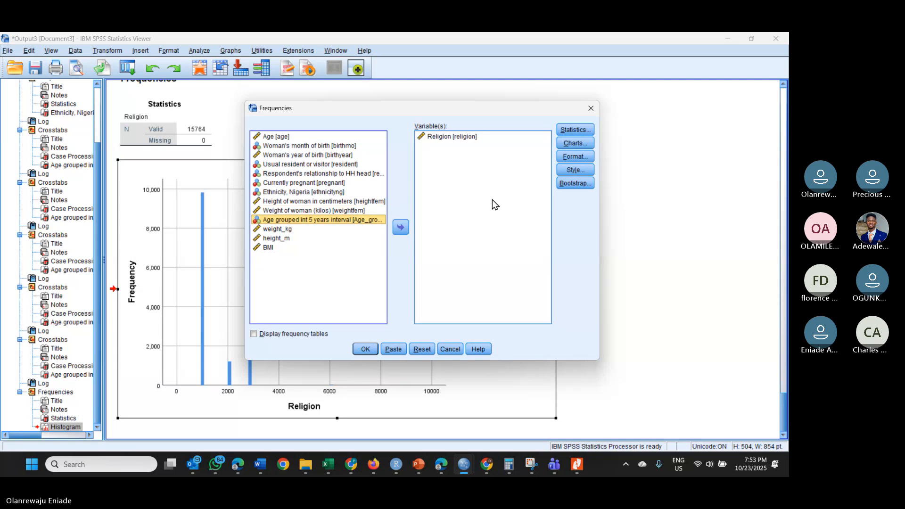
- Review the table style and format options of the Frequencies analysis without changing them
click(575, 170)
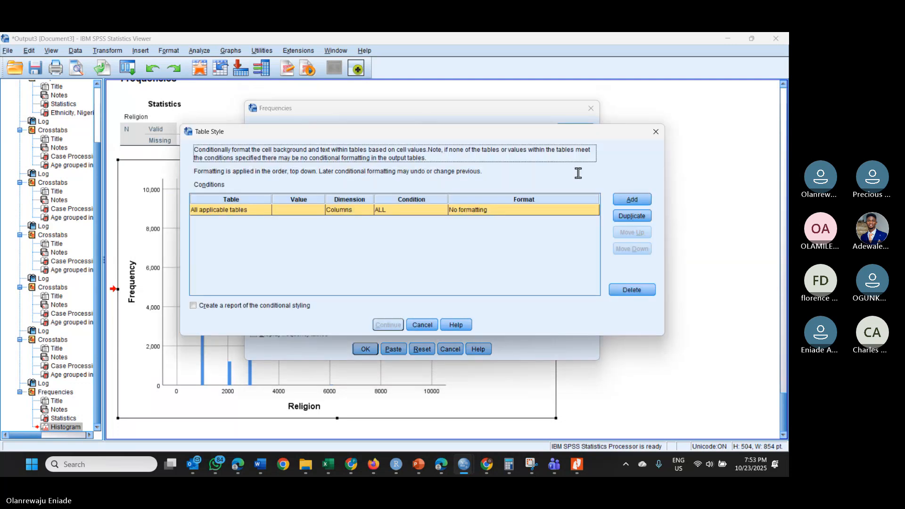
click(655, 132)
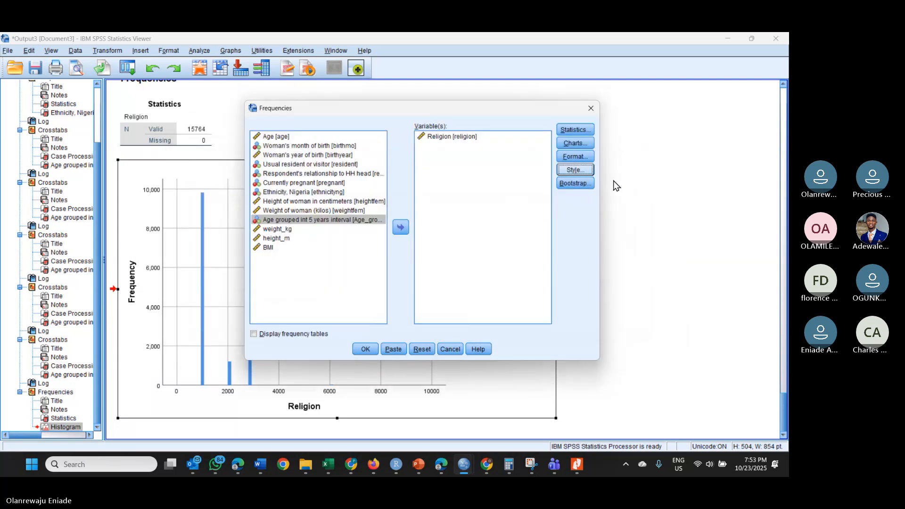
click(579, 157)
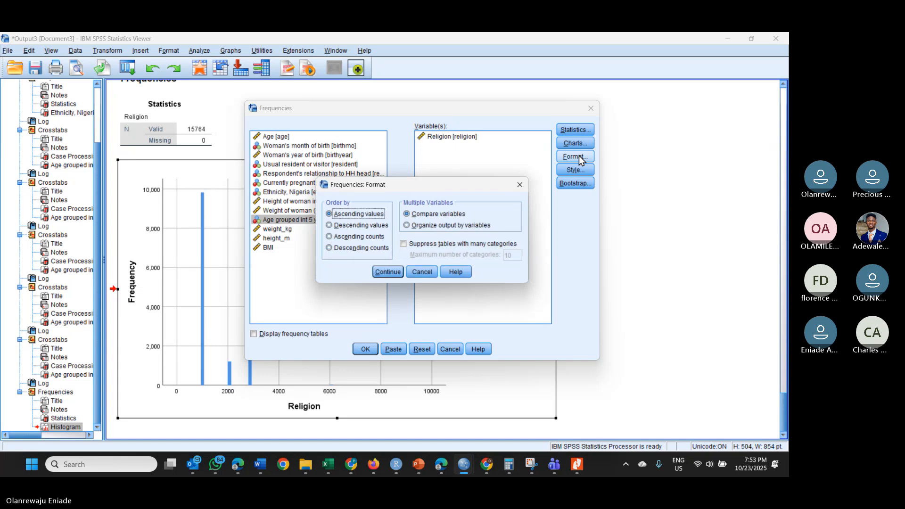
click(519, 185)
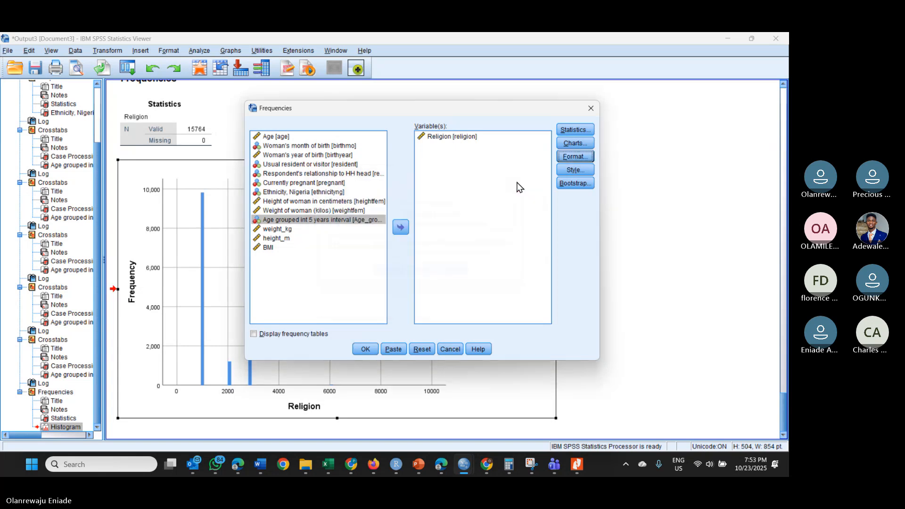
- Check the chart type, add Age grouped int 5 years interval alongside Religion and run the frequencies with histograms
click(576, 144)
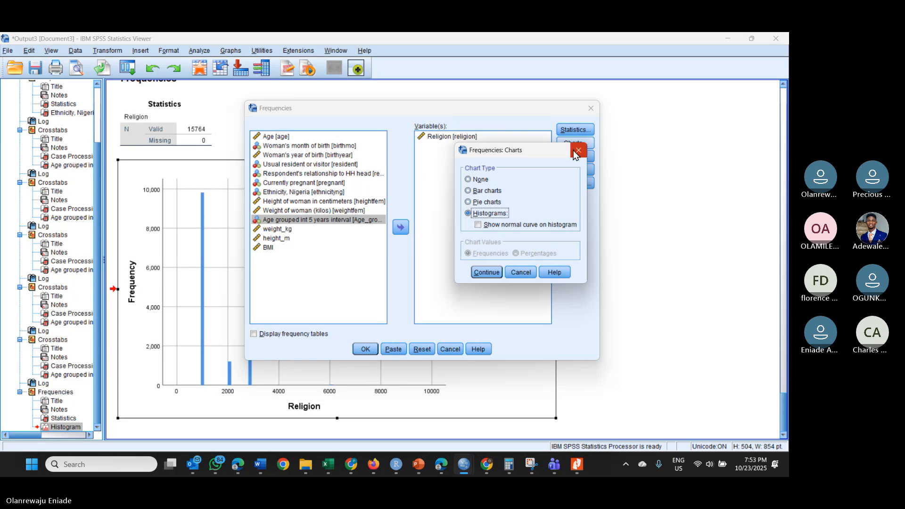
click(578, 151)
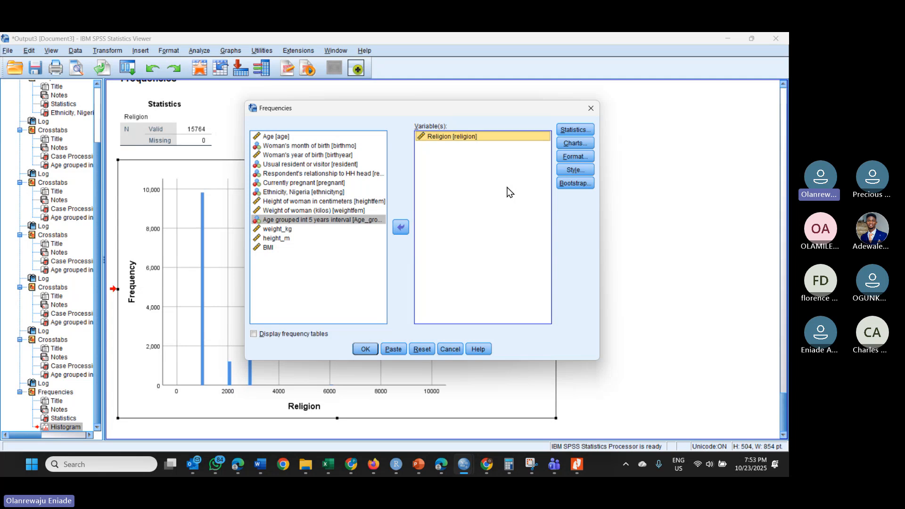
double_click(296, 223)
click(372, 350)
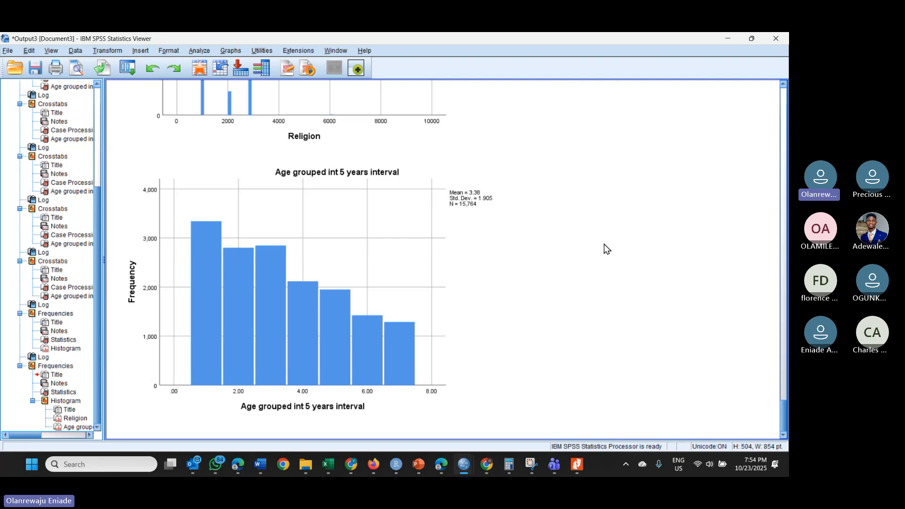
- Open the Age grouped int 5 years interval histogram for editing in a separate window
click(378, 347)
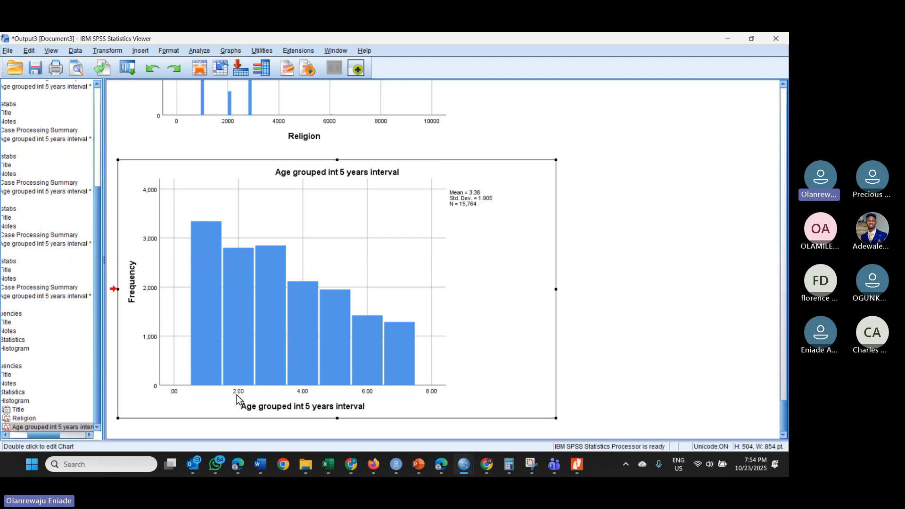
double_click(281, 398)
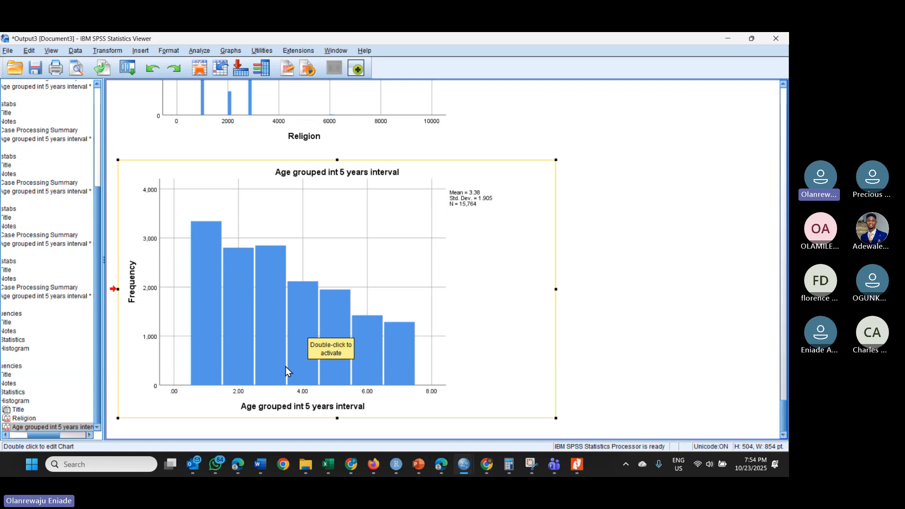
double_click(236, 400)
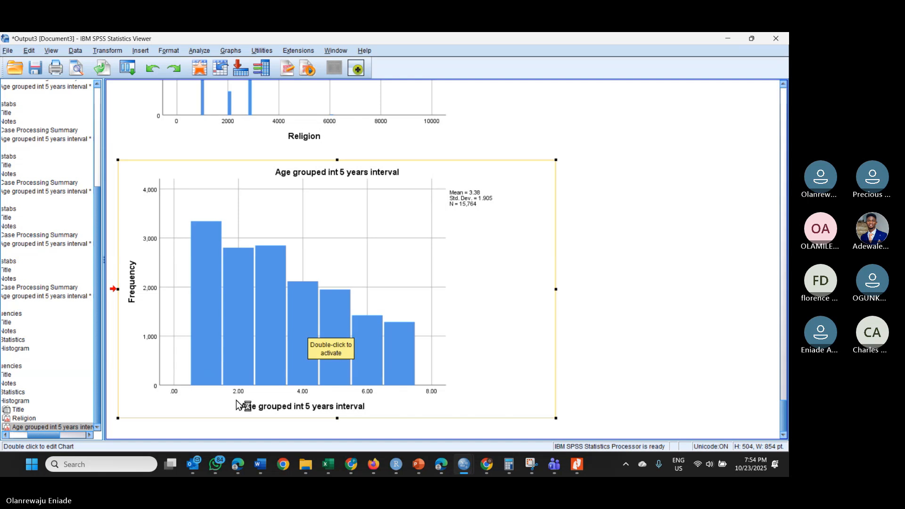
right_click(359, 321)
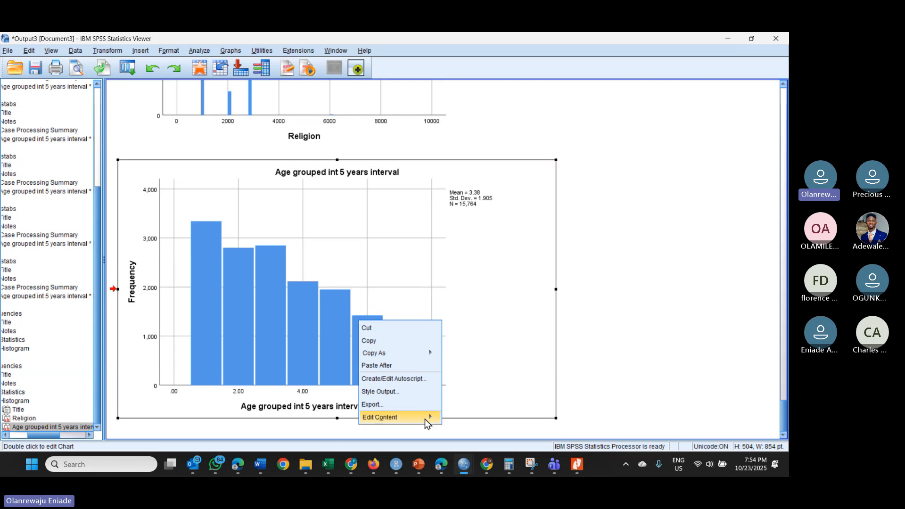
mouse_move(425, 419)
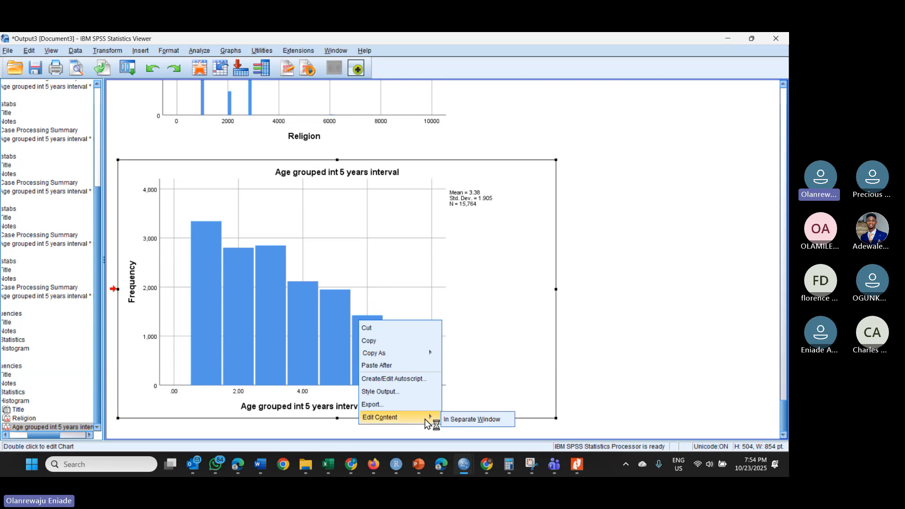
click(459, 420)
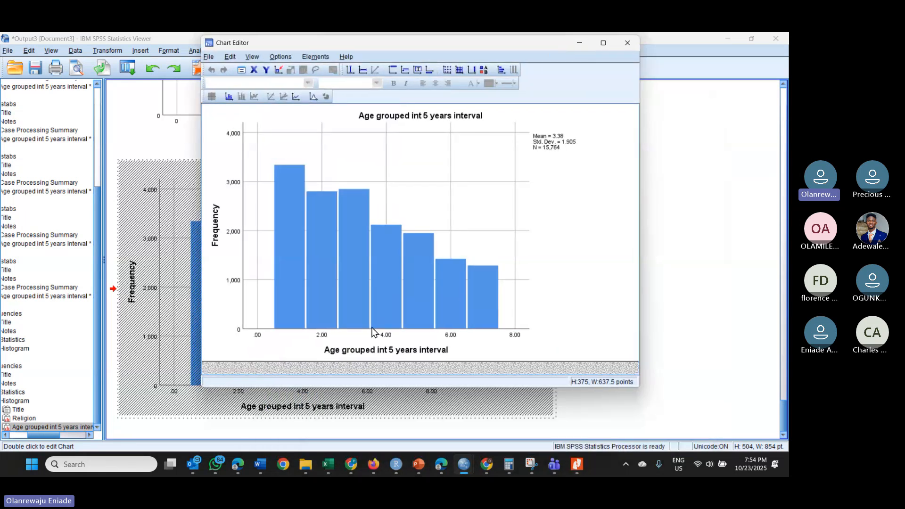
- Review the scale, label and tick properties of the histogram's X axis, and close the chart editor without applying changes
click(321, 335)
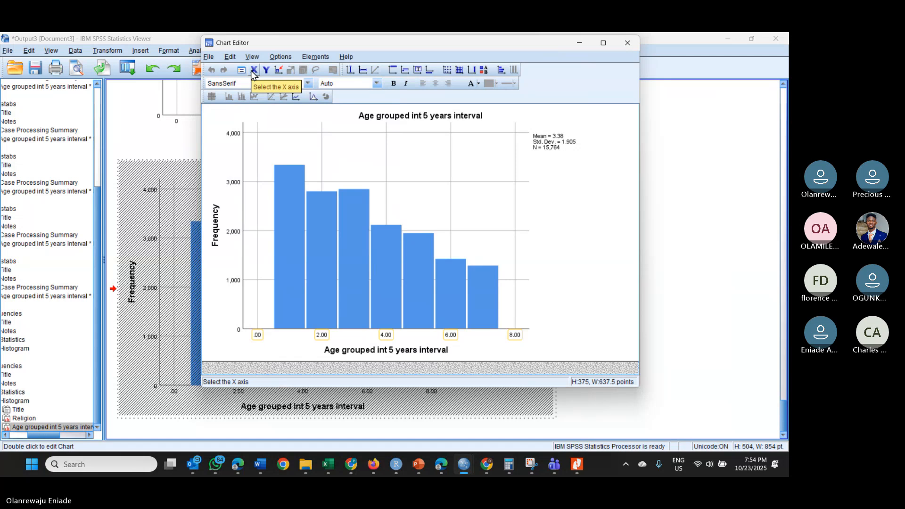
click(254, 70)
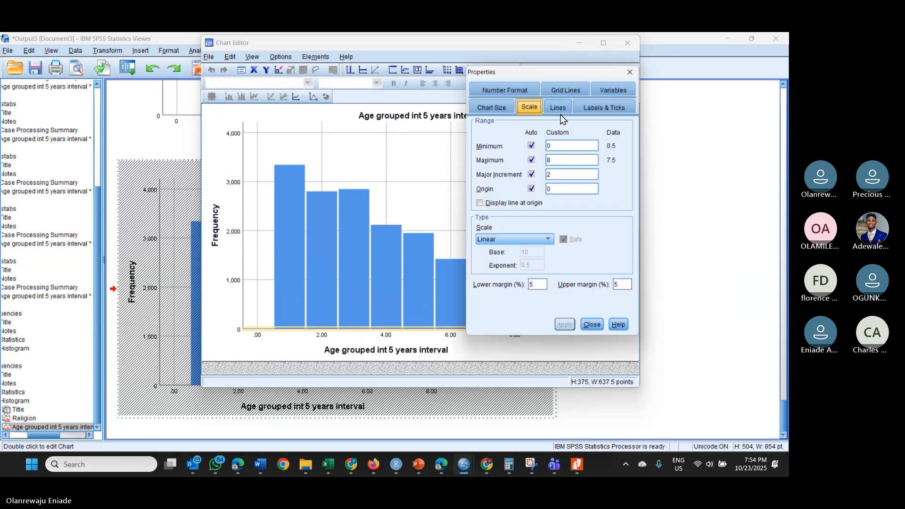
click(606, 106)
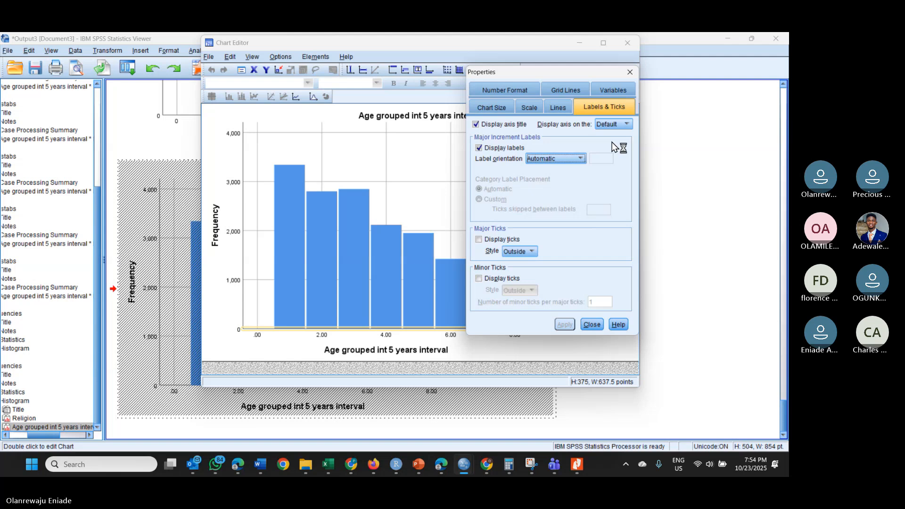
click(613, 124)
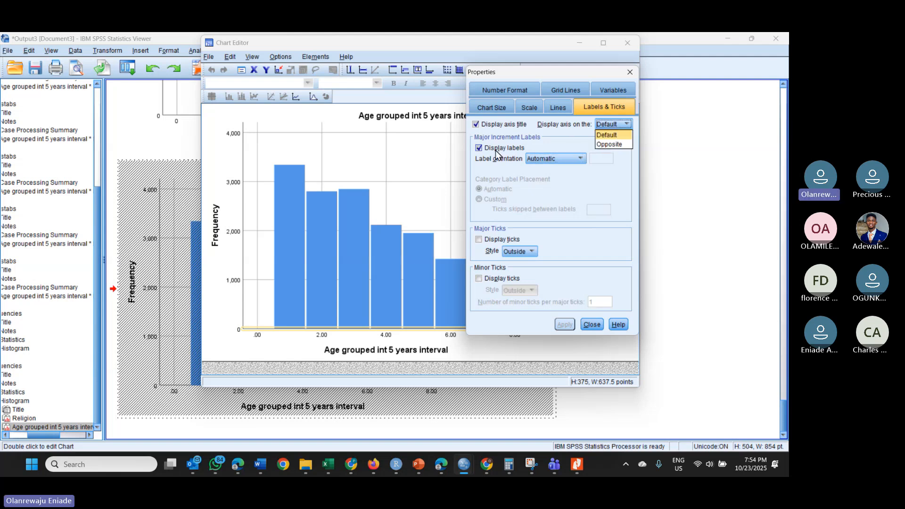
click(479, 149)
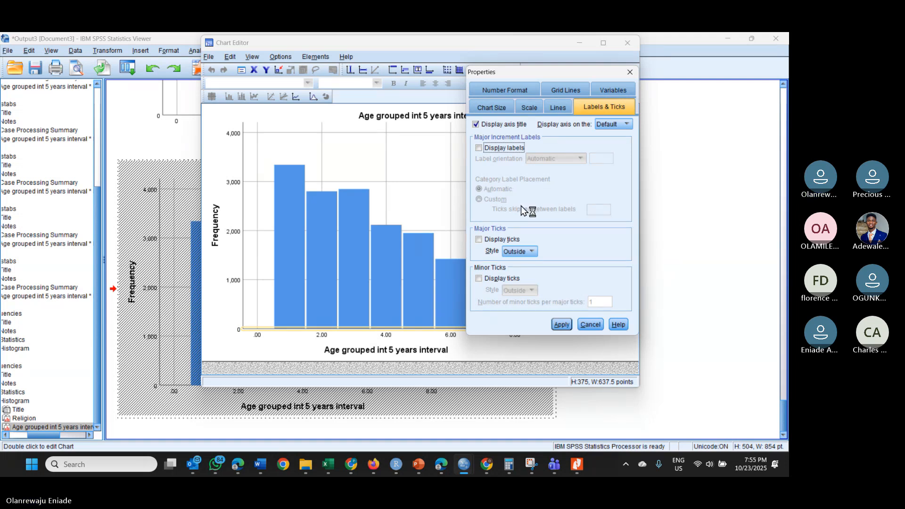
click(629, 72)
click(630, 43)
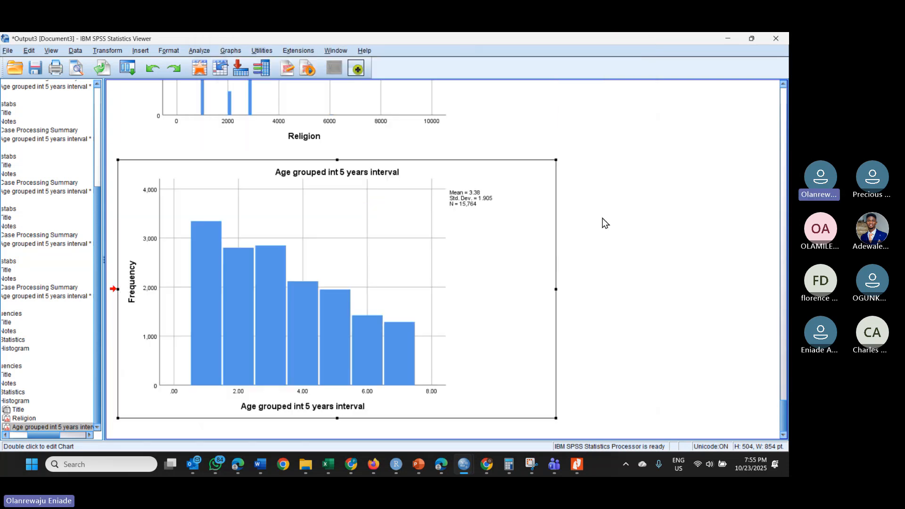
- Review the Age grouped int 5 years interval by Religion crosstabulation earlier in the output and return to the age histogram
scroll(602, 219, up, 10)
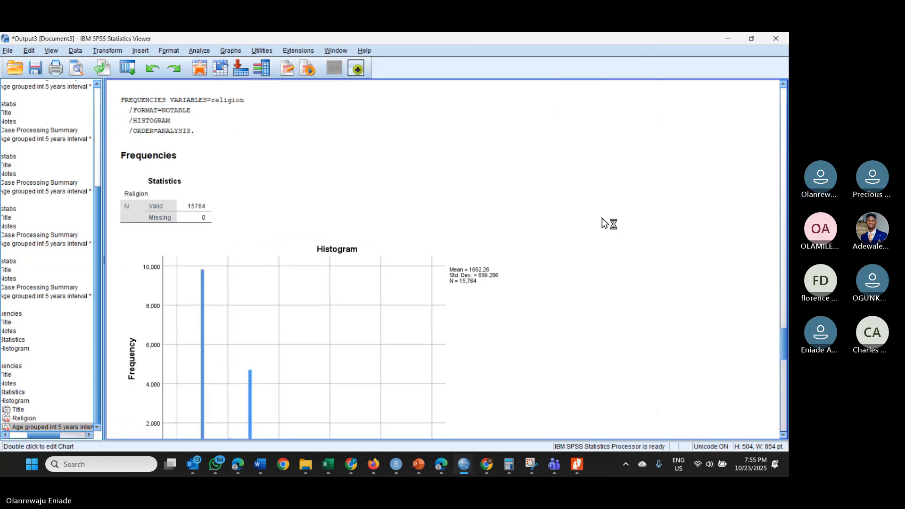
scroll(602, 219, up, 2)
scroll(602, 218, up, 6)
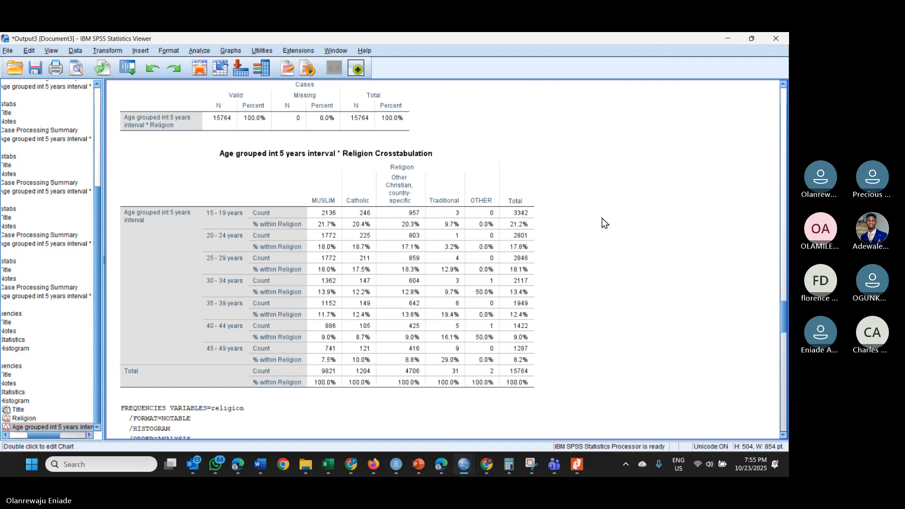
scroll(602, 219, down, 15)
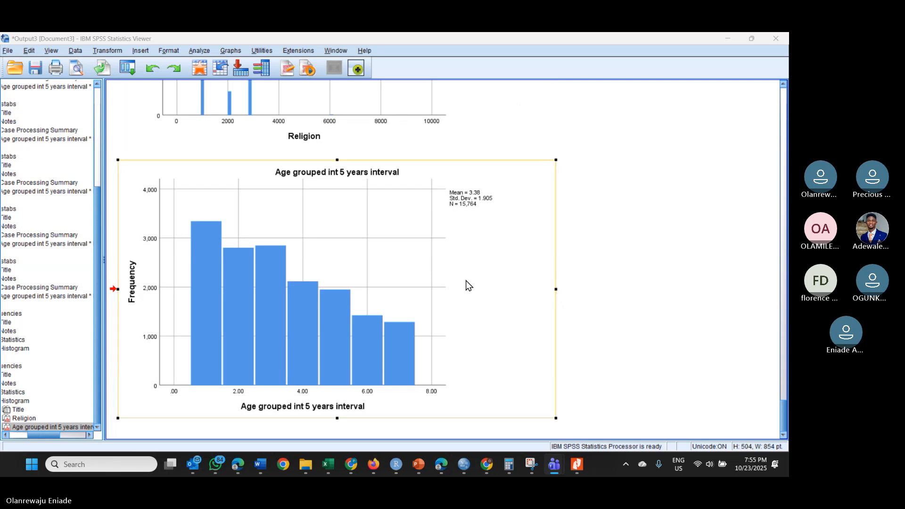
- Set up a simple histogram in the Chart Builder with Religion on the X axis
click(203, 51)
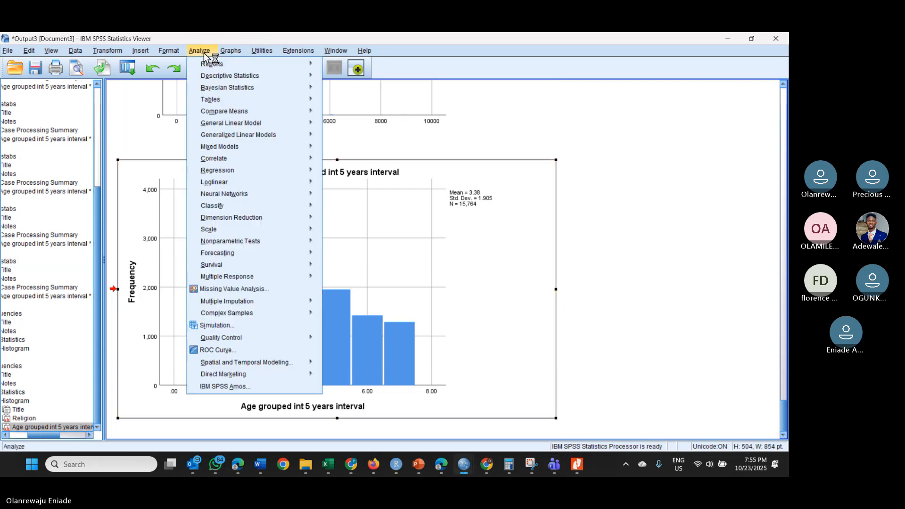
mouse_move(228, 53)
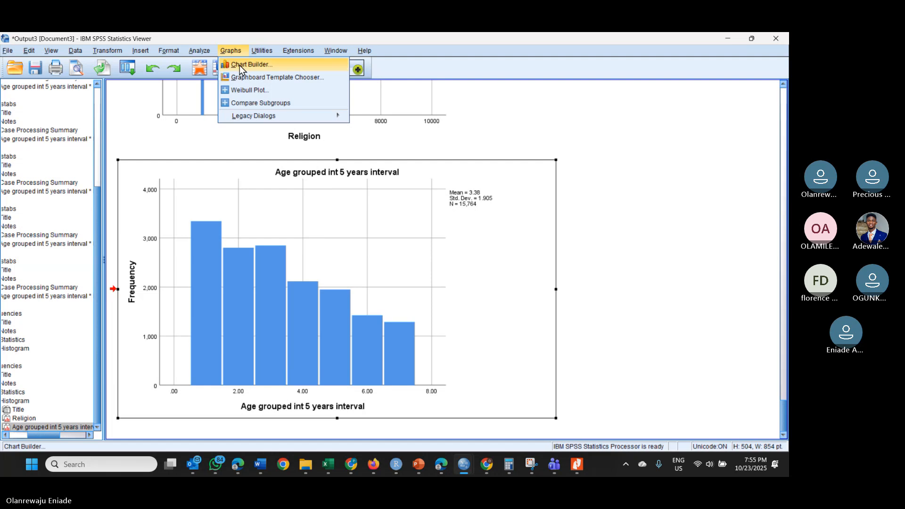
click(240, 65)
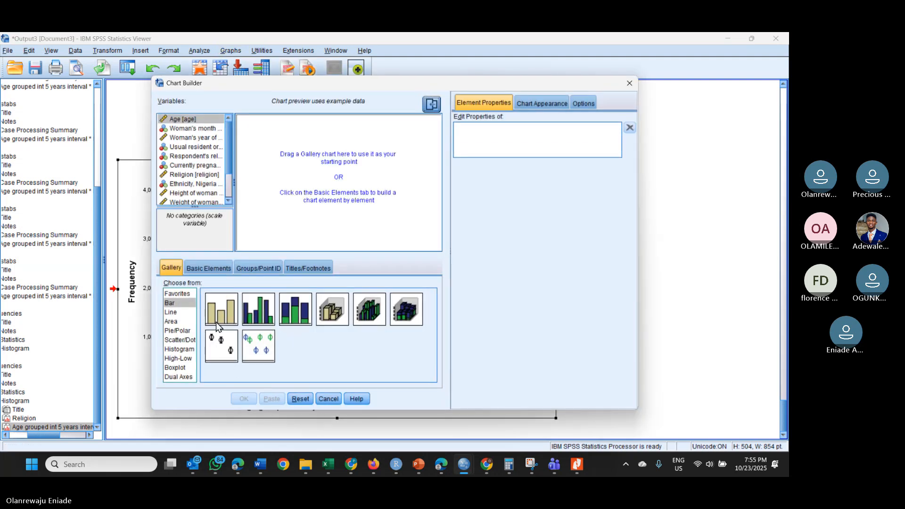
drag(221, 309, 313, 174)
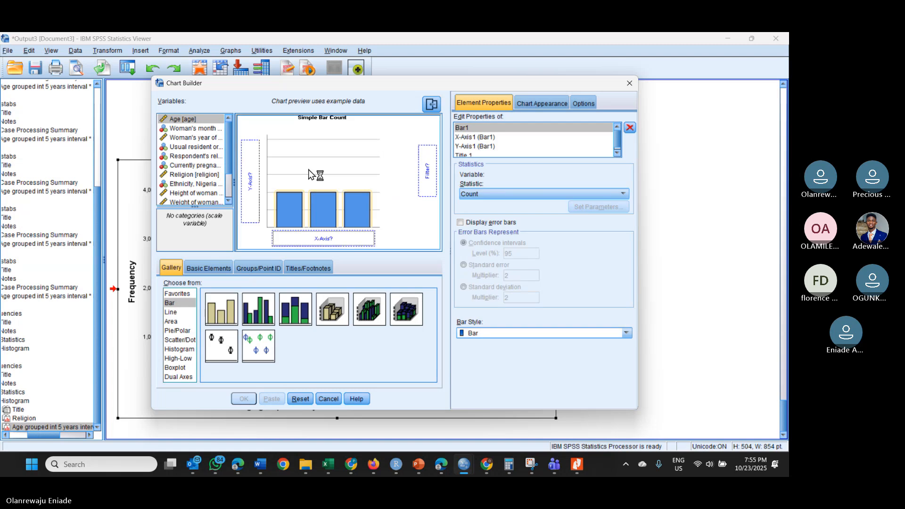
click(179, 349)
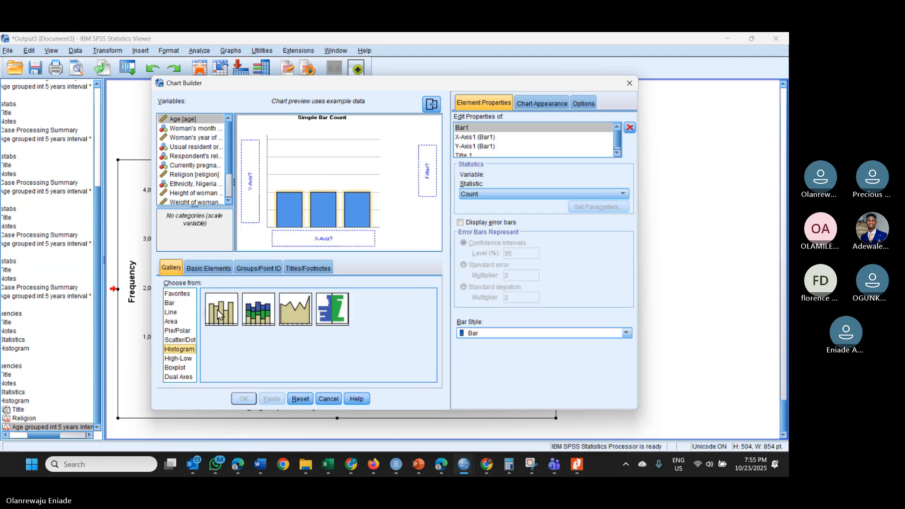
drag(218, 309, 312, 204)
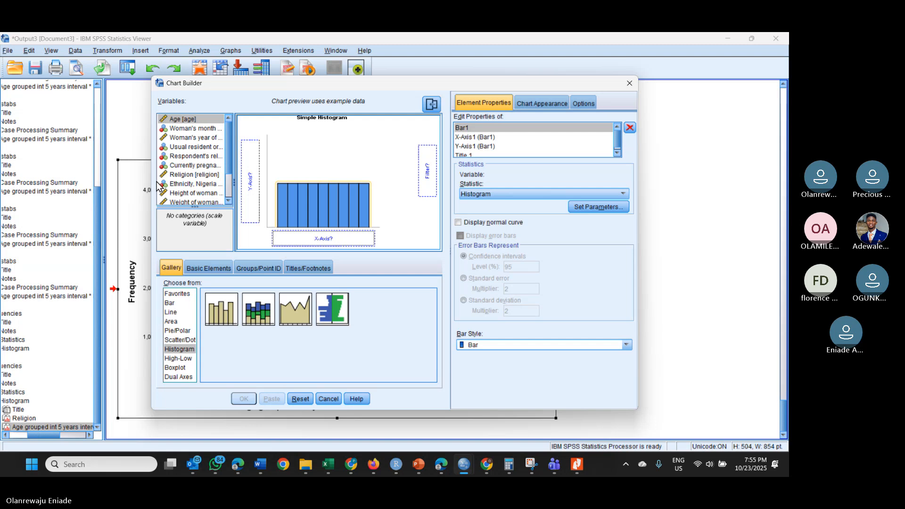
click(185, 176)
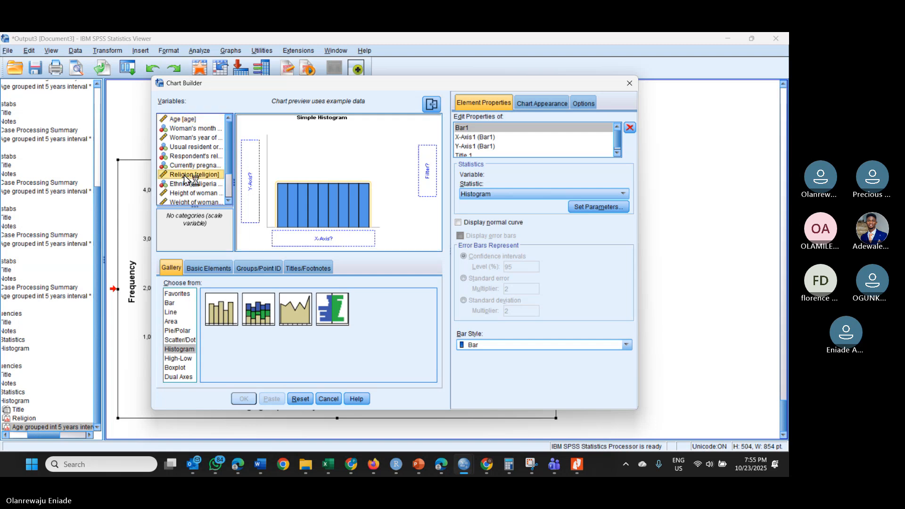
drag(185, 177, 304, 239)
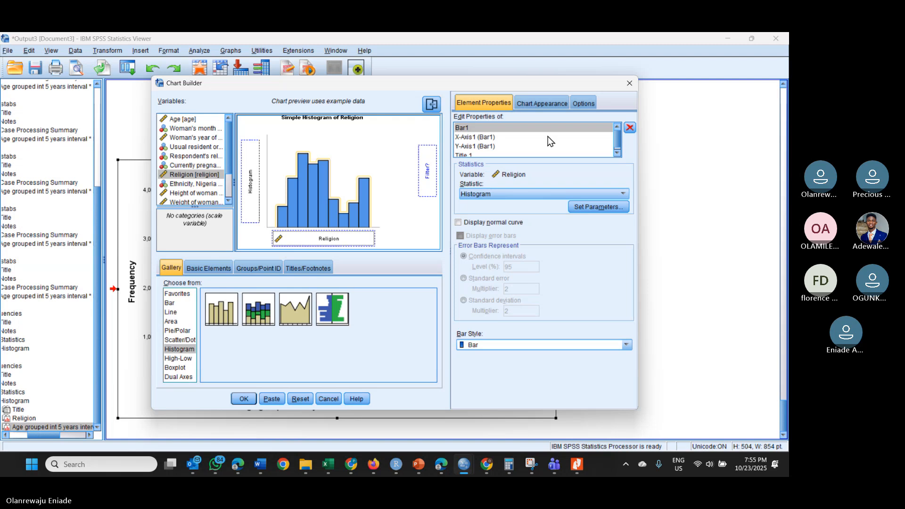
- Check the statistic, bar style, appearance and missing-value options, and generate the Religion histogram with the default settings
scroll(548, 137, down, 1)
click(624, 194)
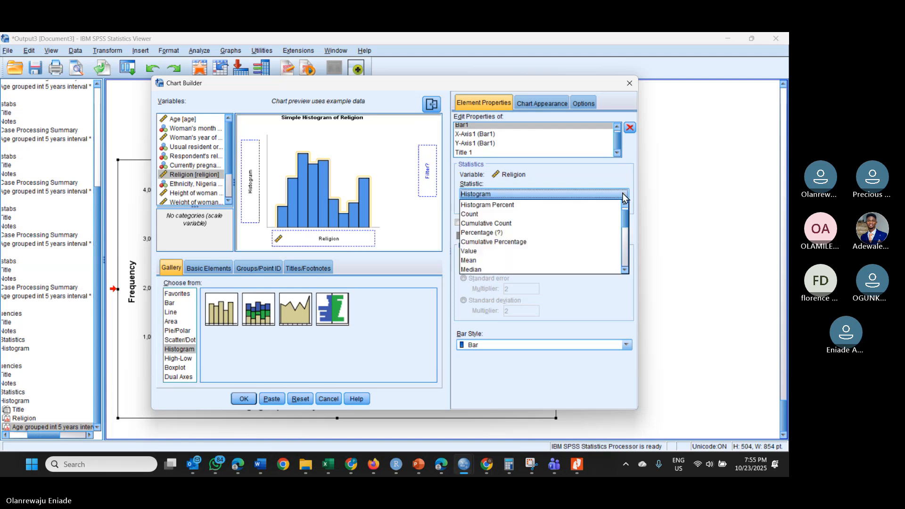
click(622, 194)
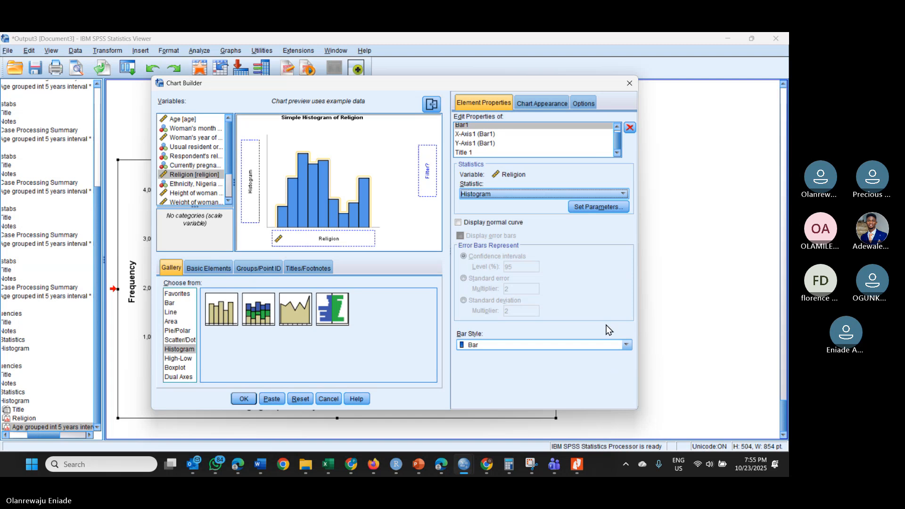
click(605, 344)
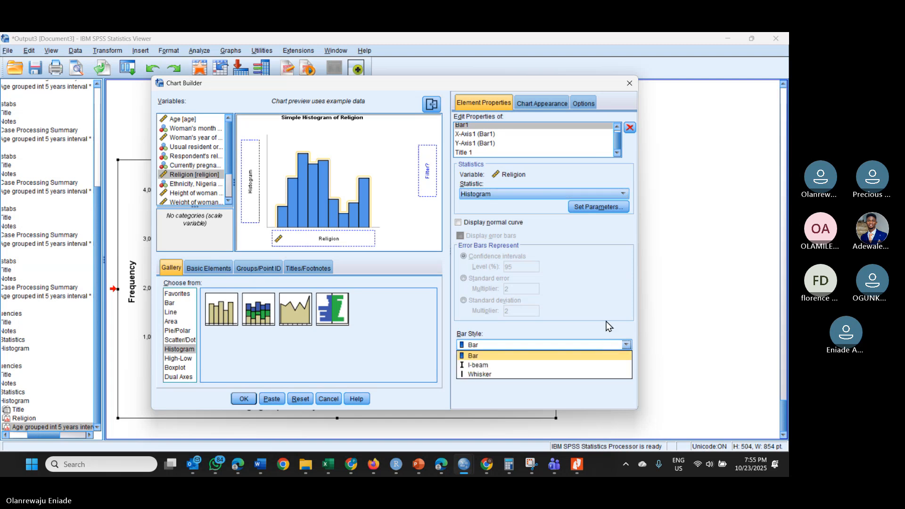
click(605, 344)
scroll(542, 146, up, 1)
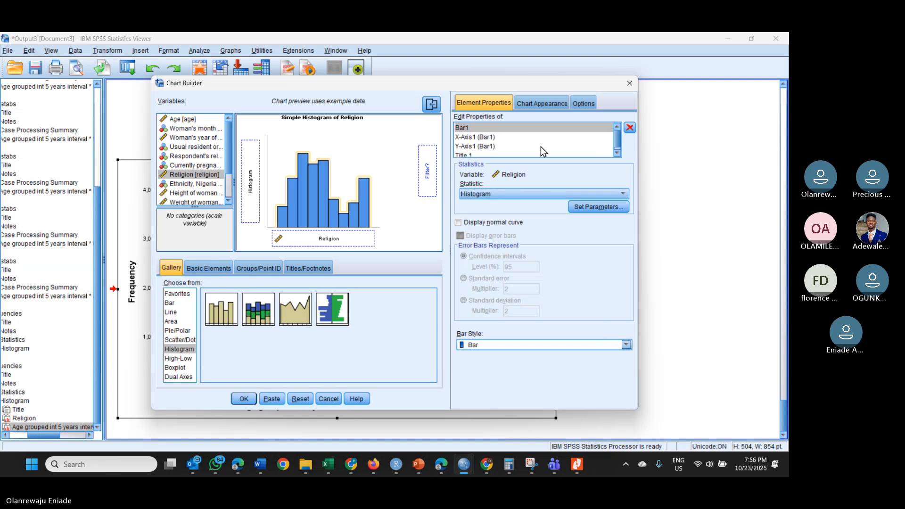
click(550, 103)
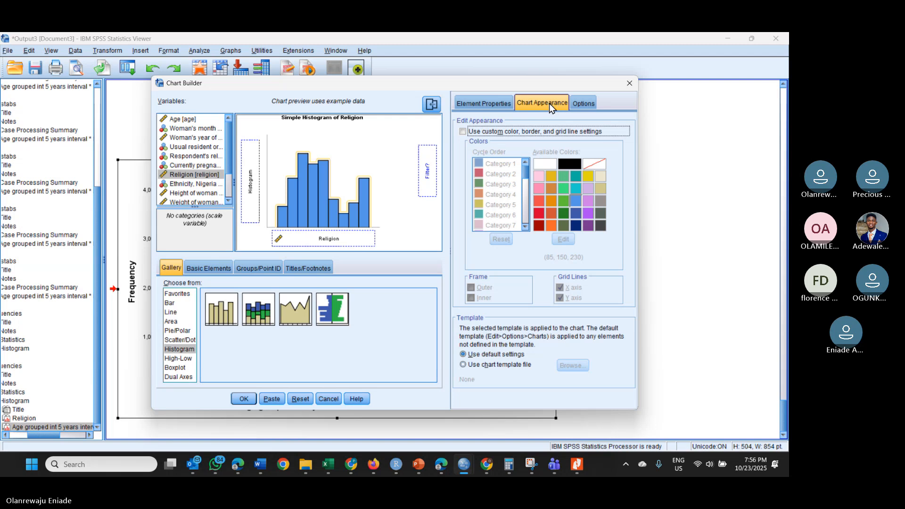
click(593, 102)
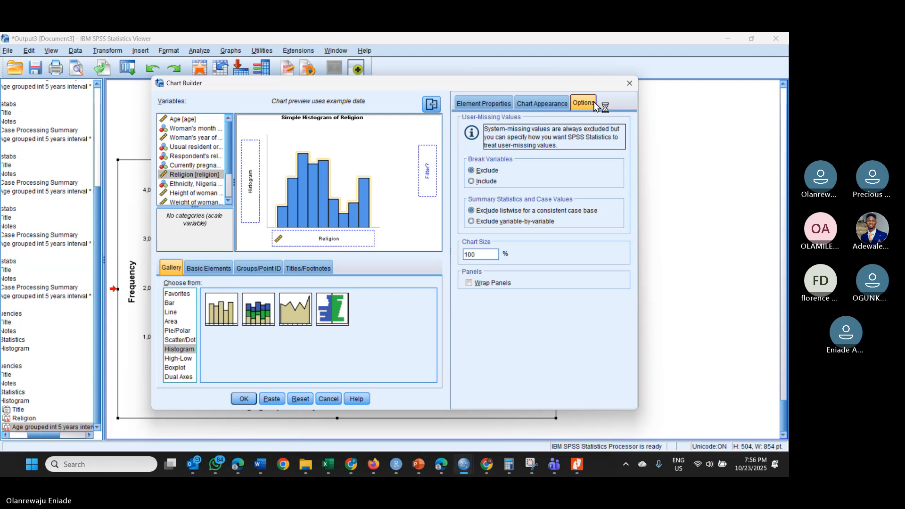
click(558, 103)
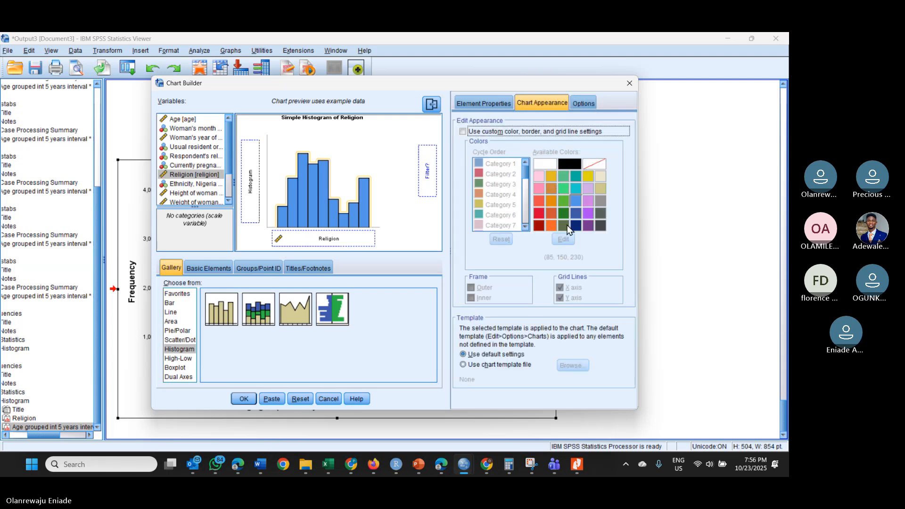
click(251, 404)
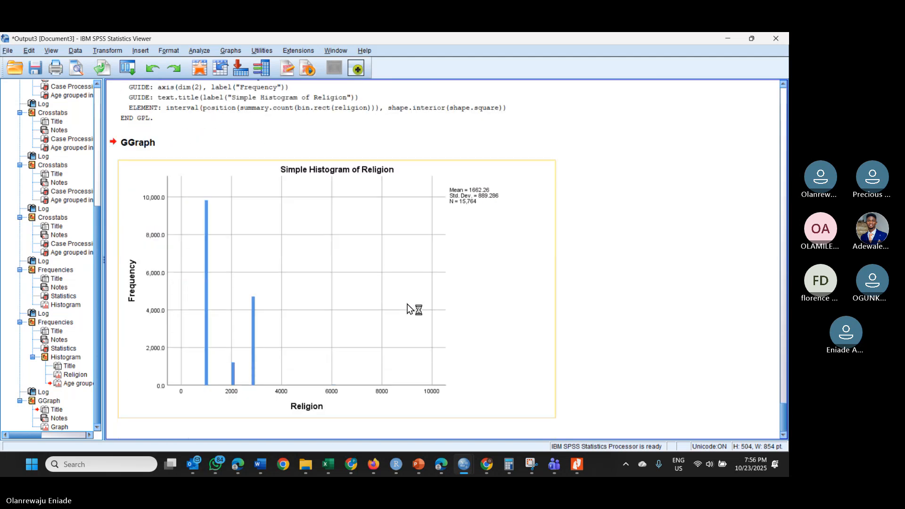
- Examine the Simple Histogram of Religion and its Chart Builder syntax in the output, leaving the chart unedited
scroll(409, 309, up, 3)
scroll(410, 310, up, 8)
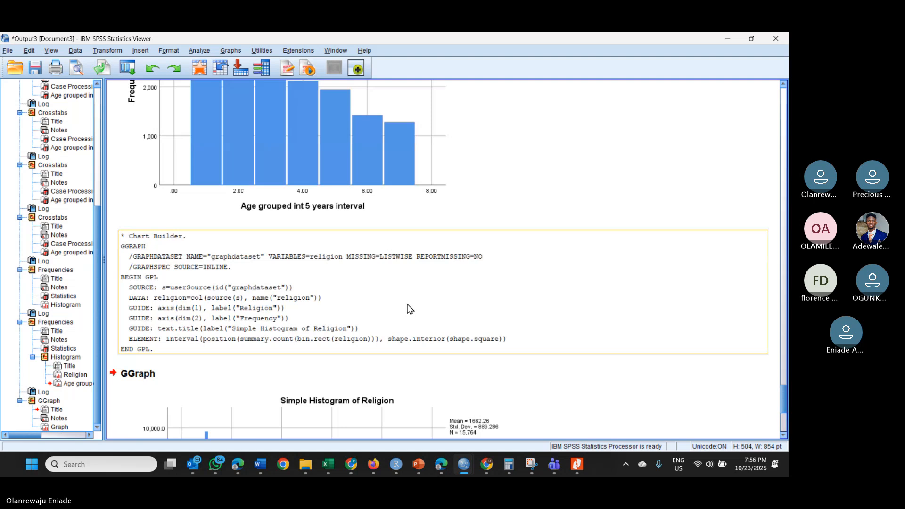
scroll(408, 307, up, 5)
scroll(409, 308, down, 16)
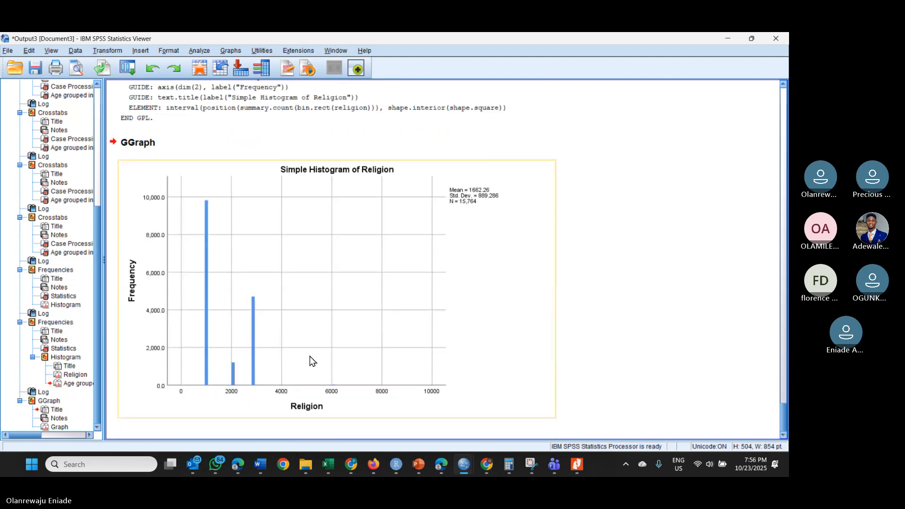
scroll(371, 337, up, 15)
click(335, 293)
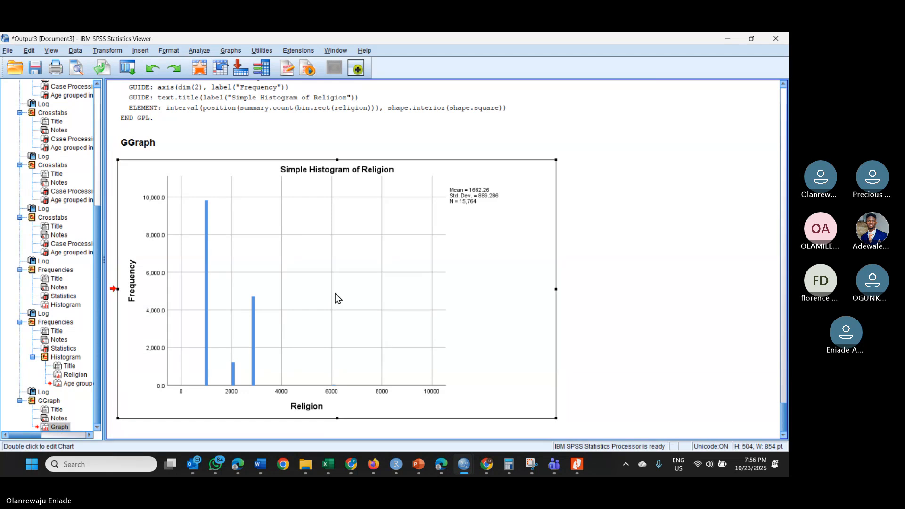
right_click(336, 293)
click(329, 239)
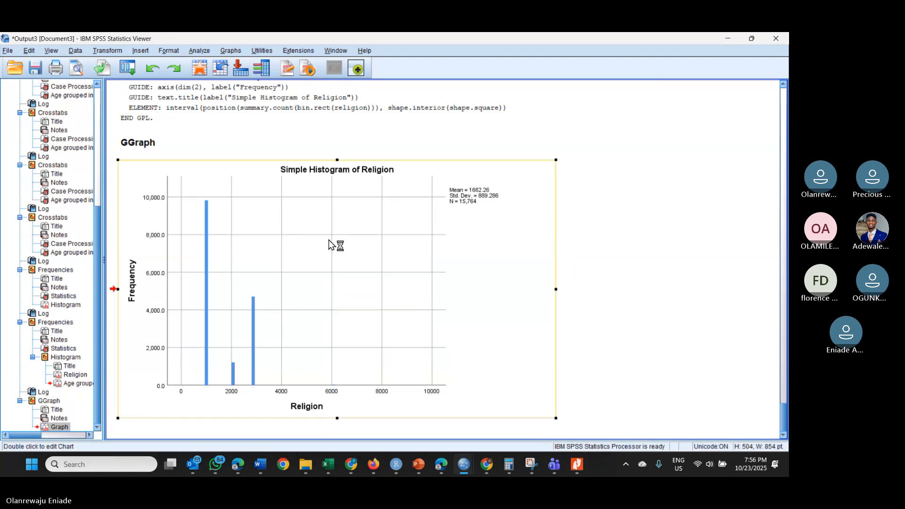
- Open the Religion histogram for editing in a separate window and bring up the properties of its X axis labels
right_click(329, 240)
mouse_move(395, 340)
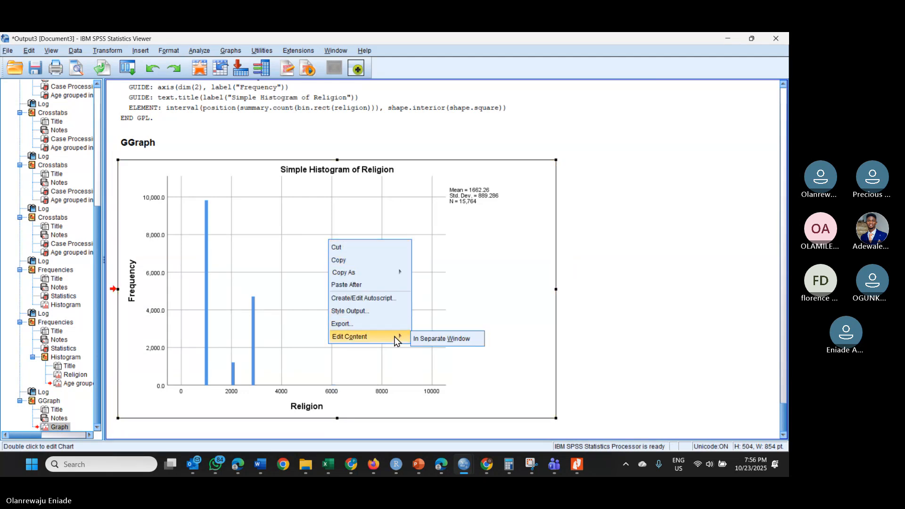
click(438, 336)
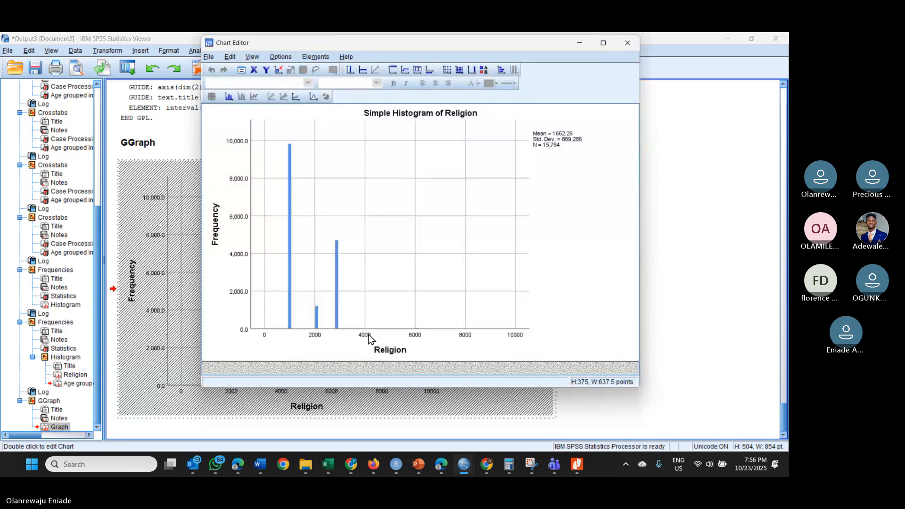
click(369, 335)
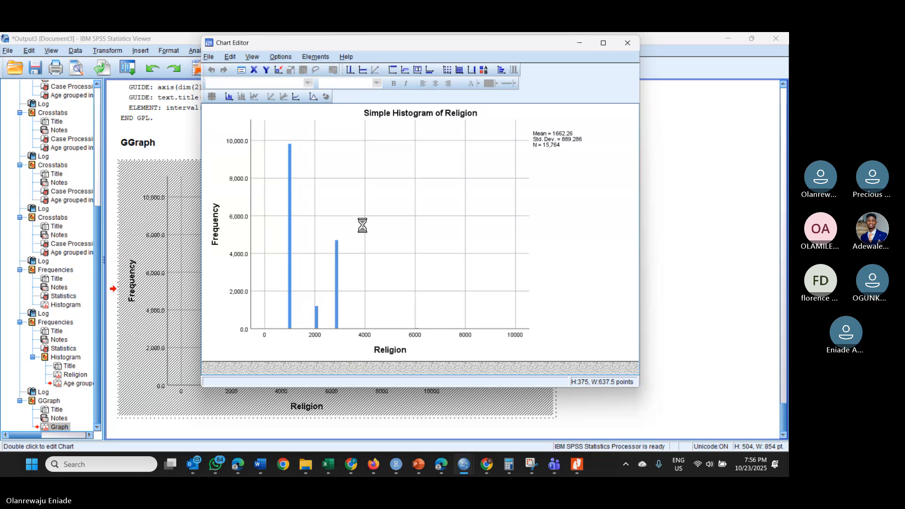
click(346, 174)
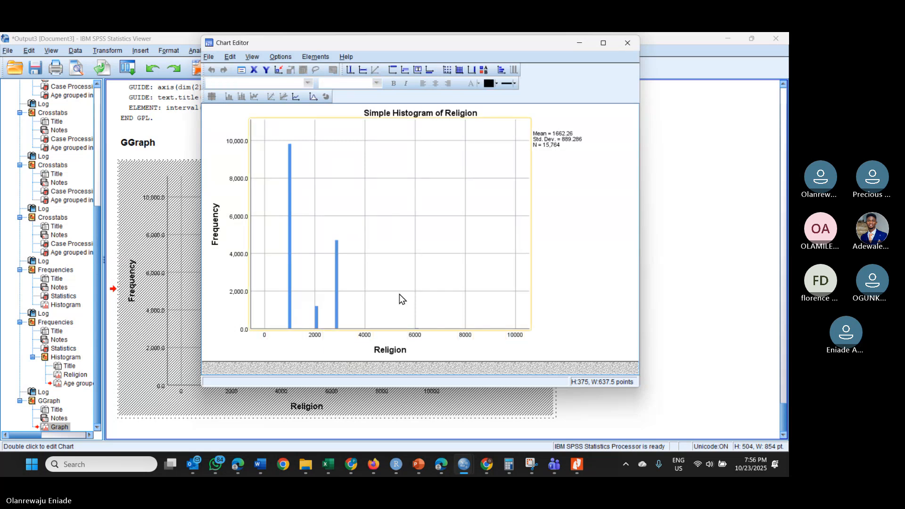
double_click(315, 336)
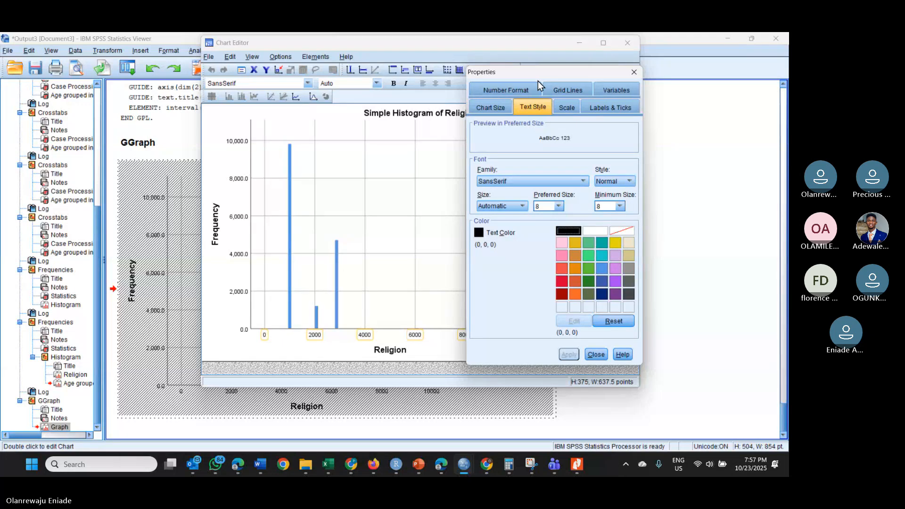
- Check the X axis label and tick options, keeping the axis title, Default side and Automatic label orientation, and close the chart editor
click(600, 109)
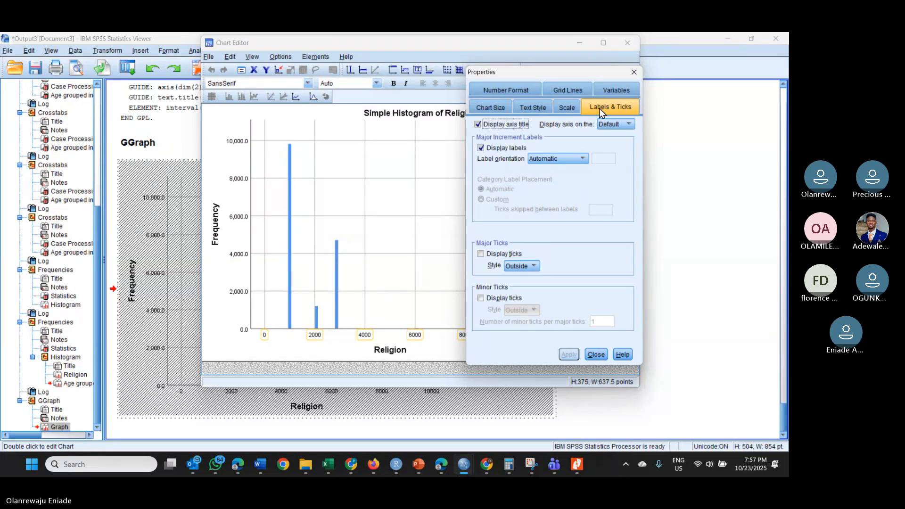
click(478, 125)
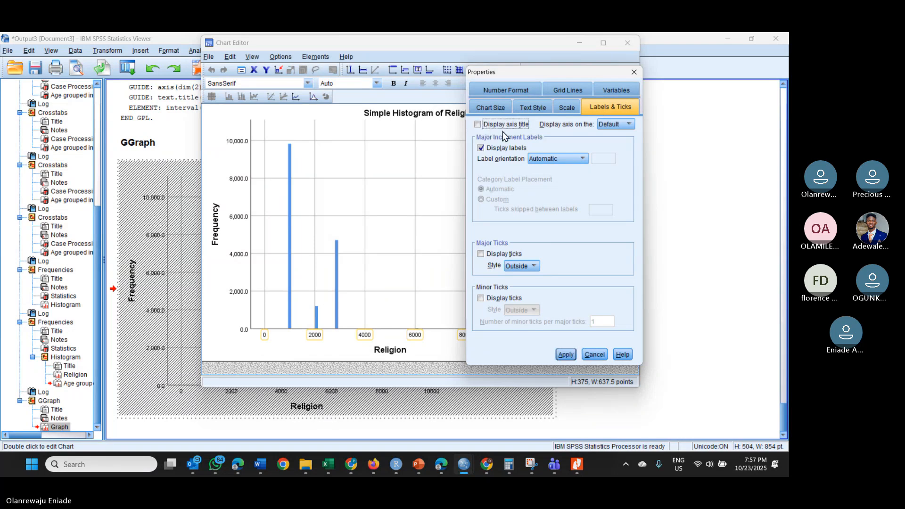
click(484, 126)
click(615, 126)
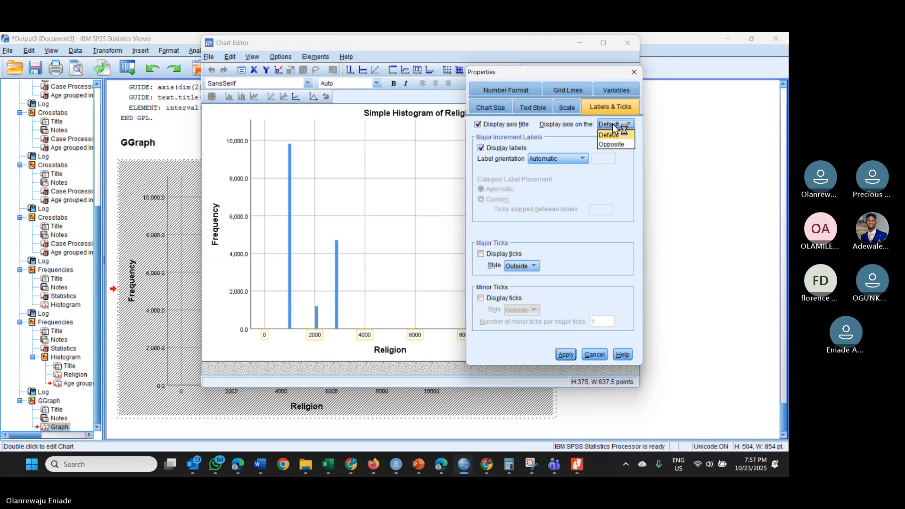
click(609, 135)
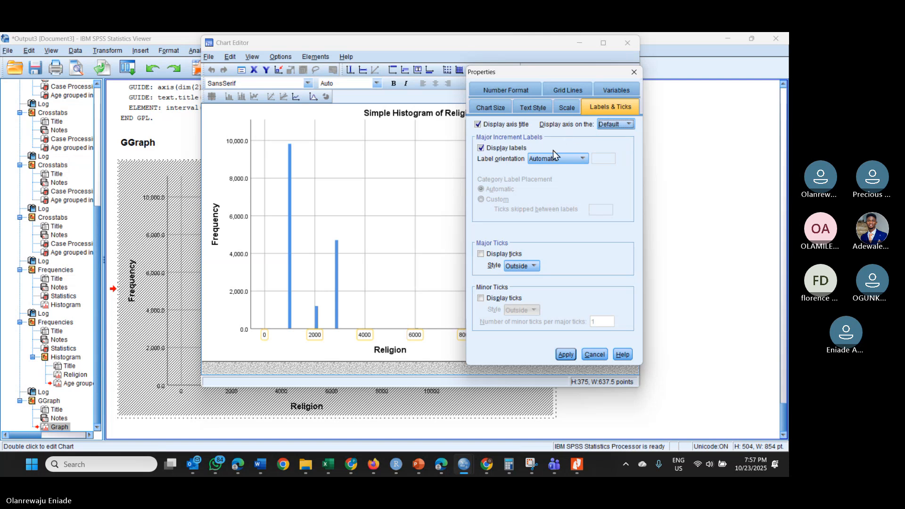
click(574, 163)
click(568, 355)
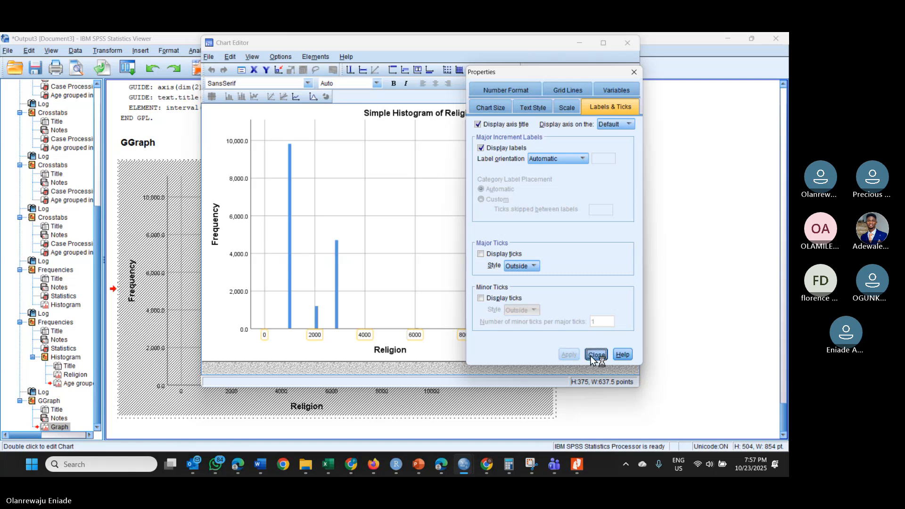
click(596, 354)
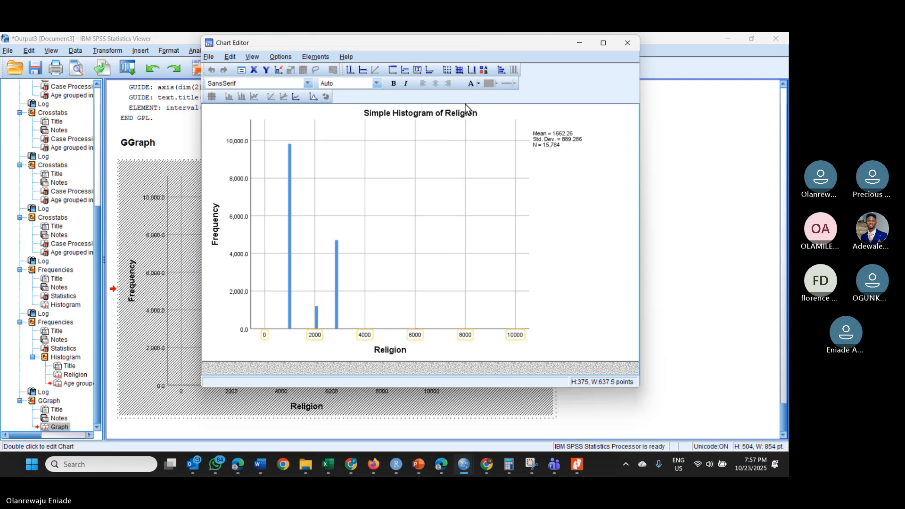
click(626, 44)
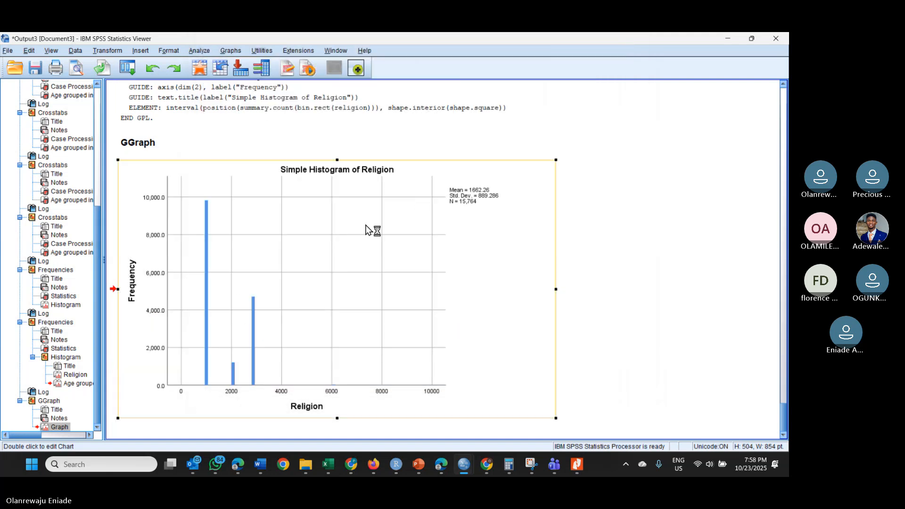
- Run Frequencies on Religion and Age grouped int 5 years interval with bar charts showing frequencies
scroll(476, 288, up, 3)
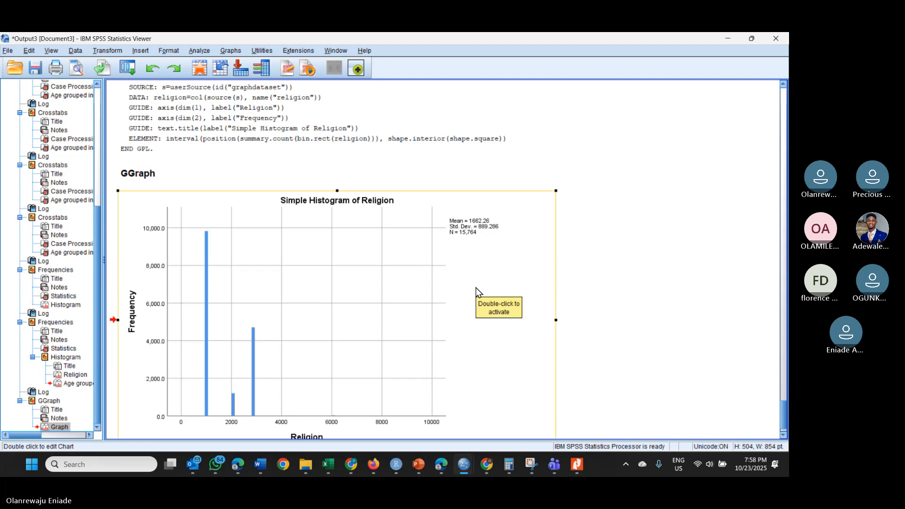
click(203, 50)
mouse_move(247, 63)
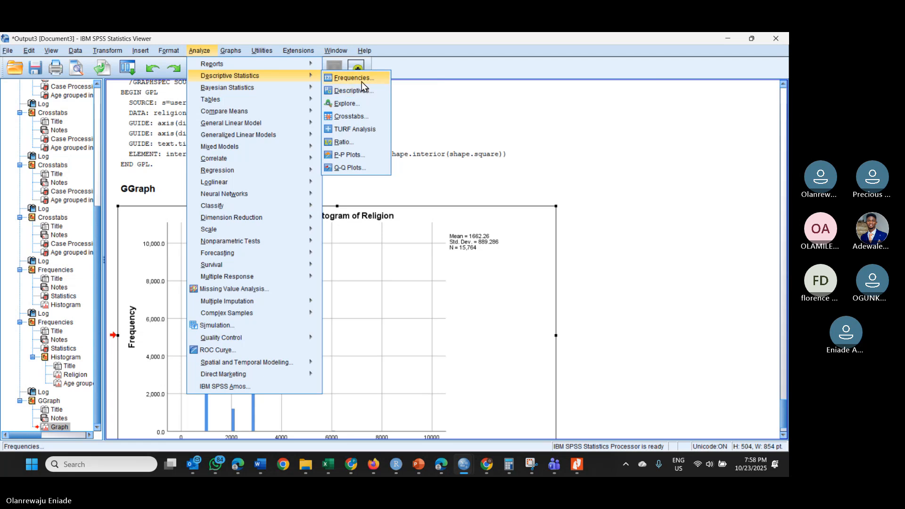
click(363, 79)
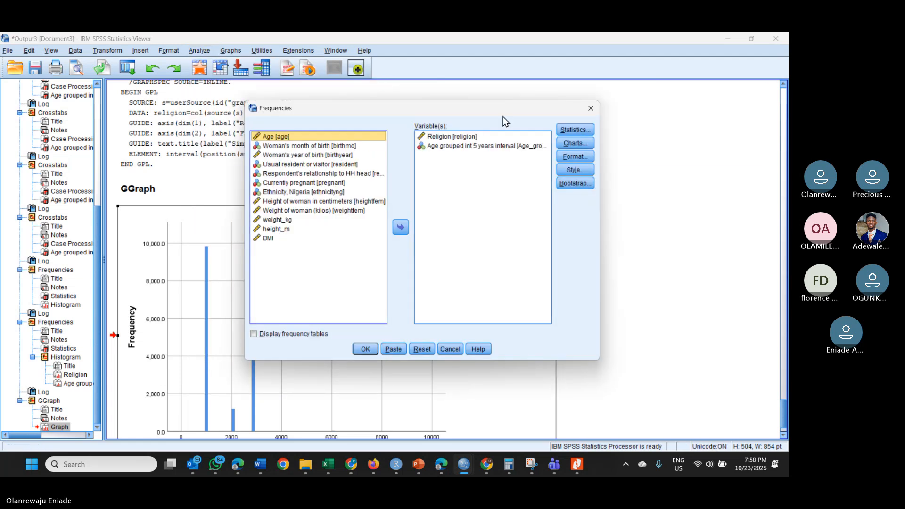
click(581, 143)
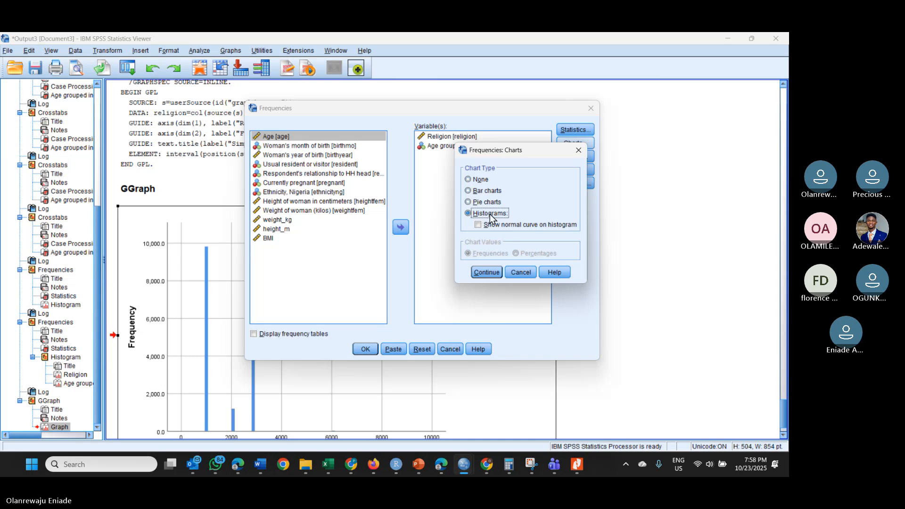
click(470, 203)
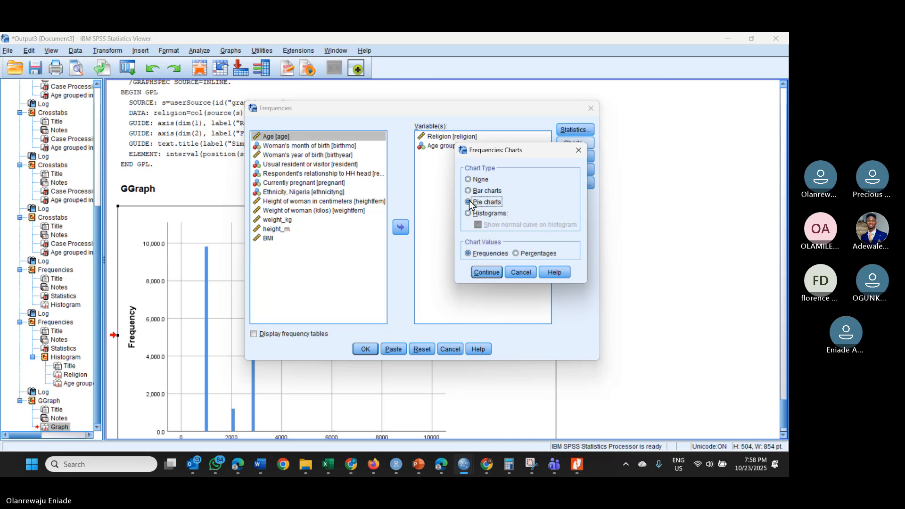
click(470, 192)
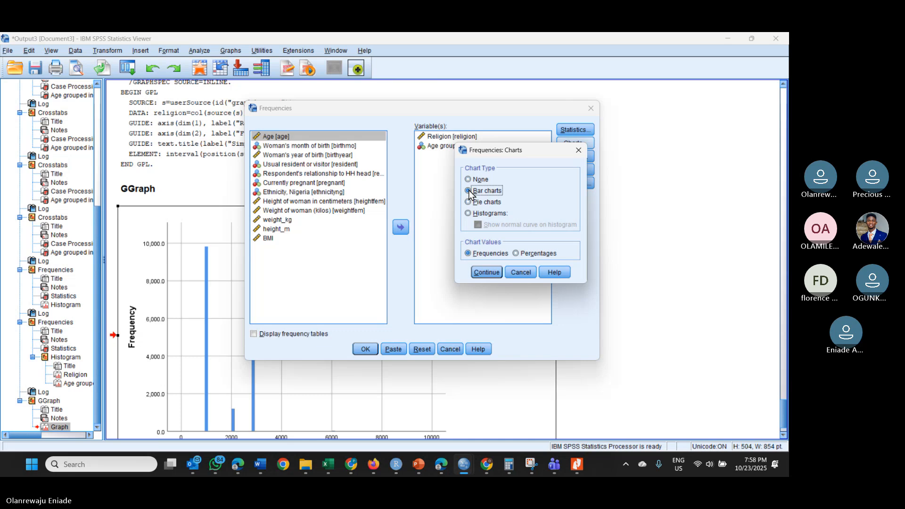
click(485, 275)
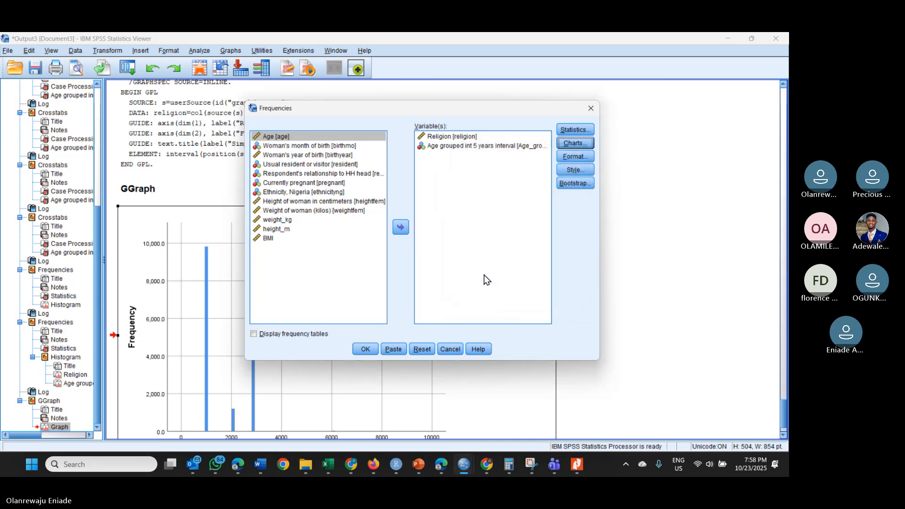
click(365, 349)
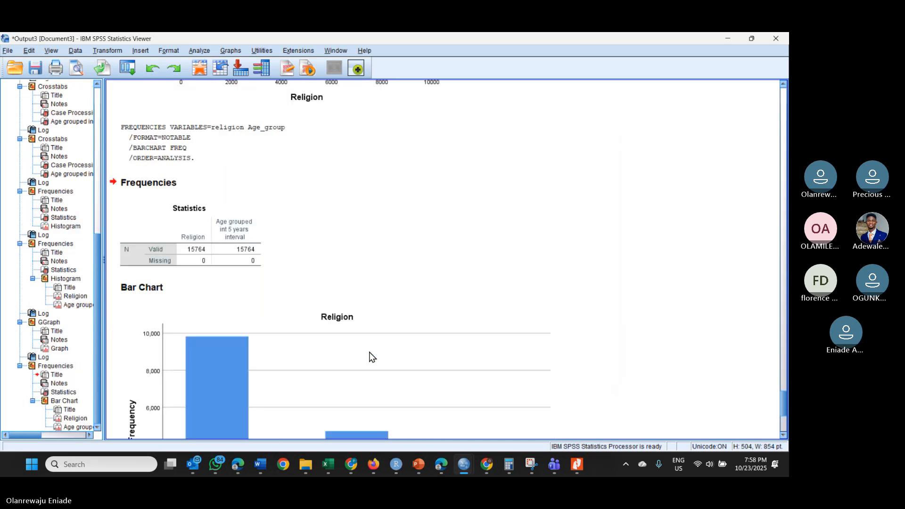
- Examine the bar charts of Religion and Age grouped int 5 years interval together with the Statistics table in the output
scroll(479, 298, down, 5)
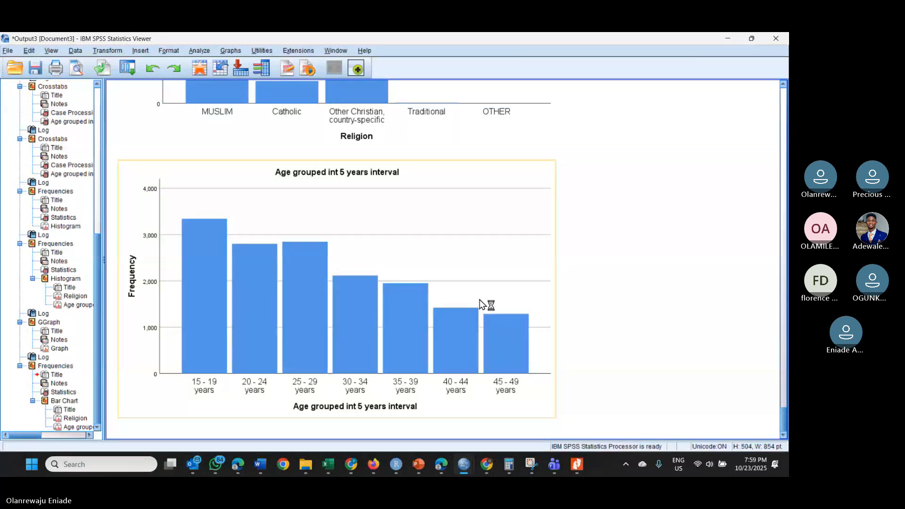
scroll(479, 299, up, 15)
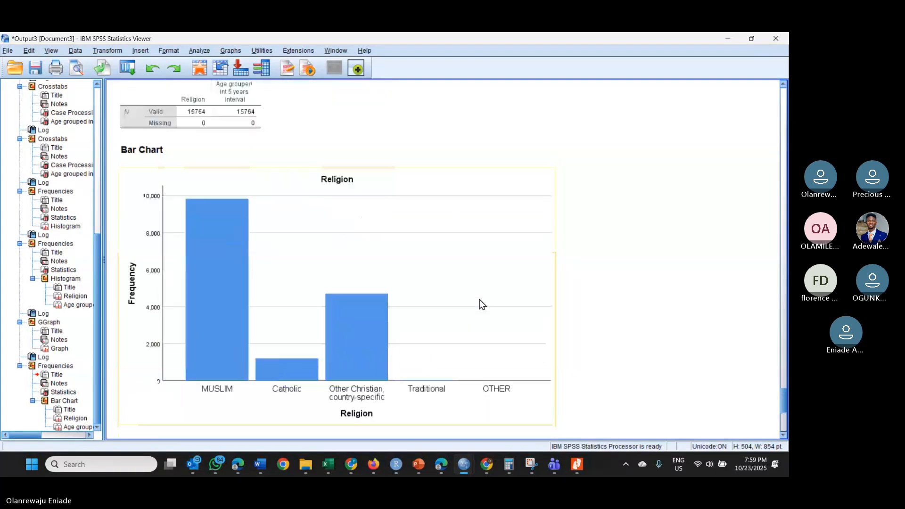
scroll(480, 299, down, 10)
scroll(479, 299, up, 4)
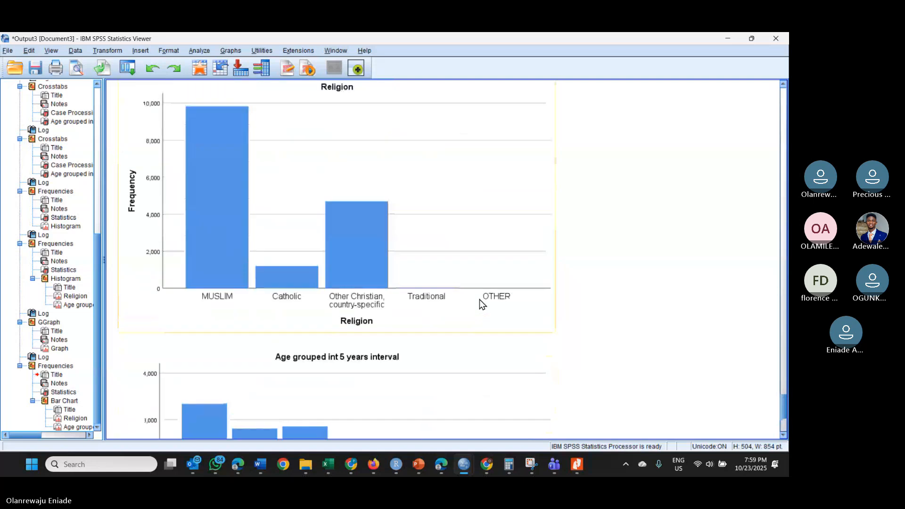
scroll(480, 302, down, 5)
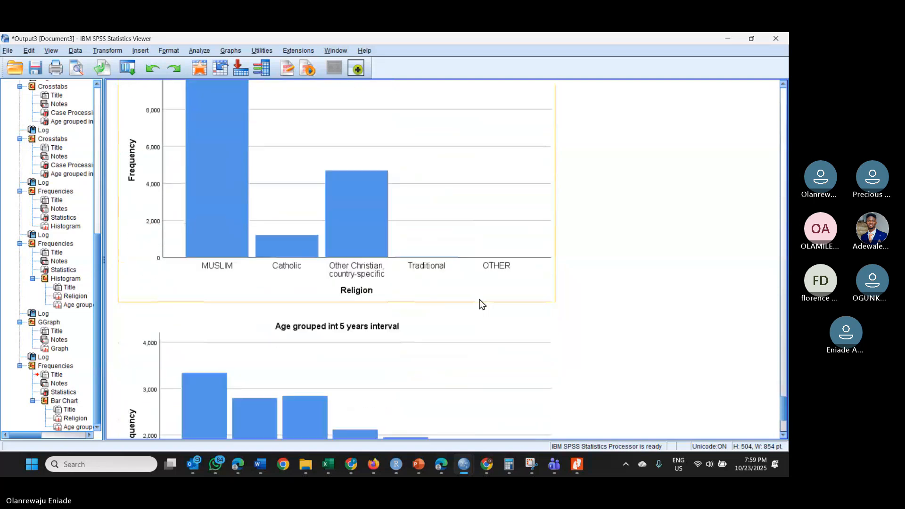
scroll(479, 300, up, 5)
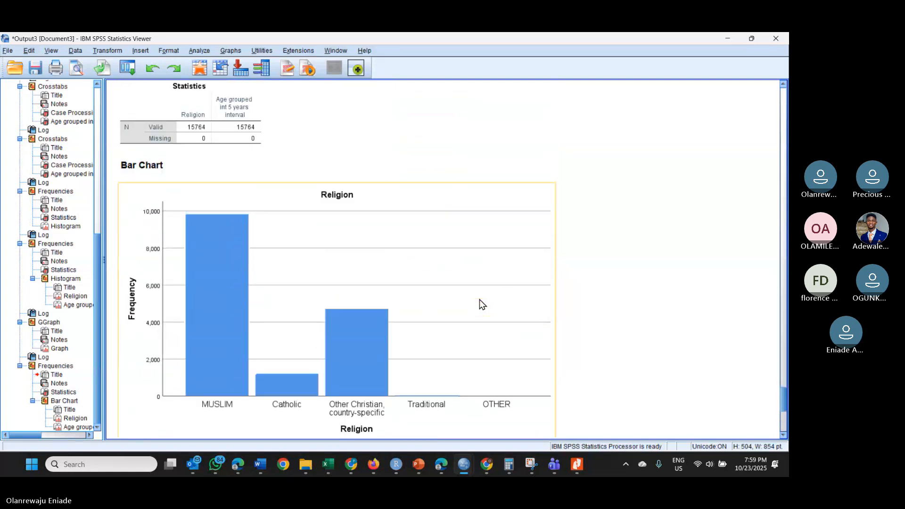
scroll(479, 299, up, 2)
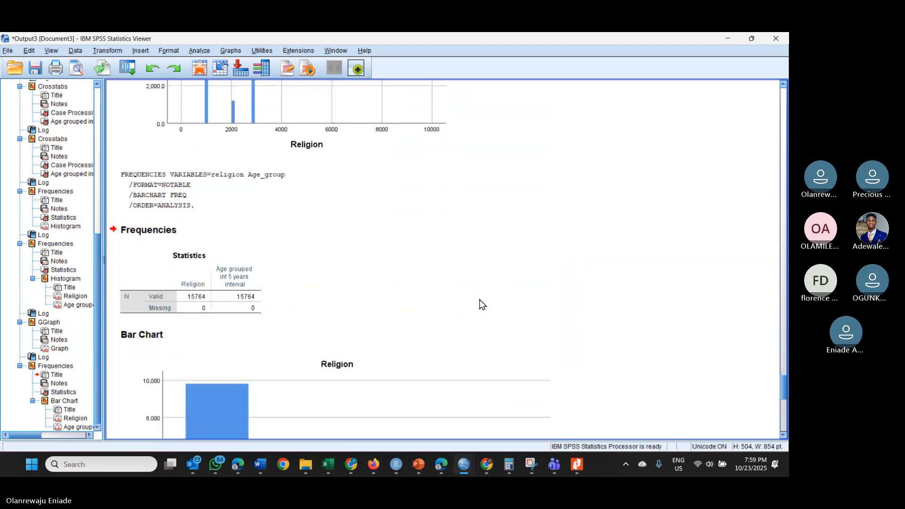
scroll(479, 302, down, 10)
- Run Frequencies on Religion and Age grouped int 5 years interval with pie charts showing frequencies, and look over the output
click(212, 143)
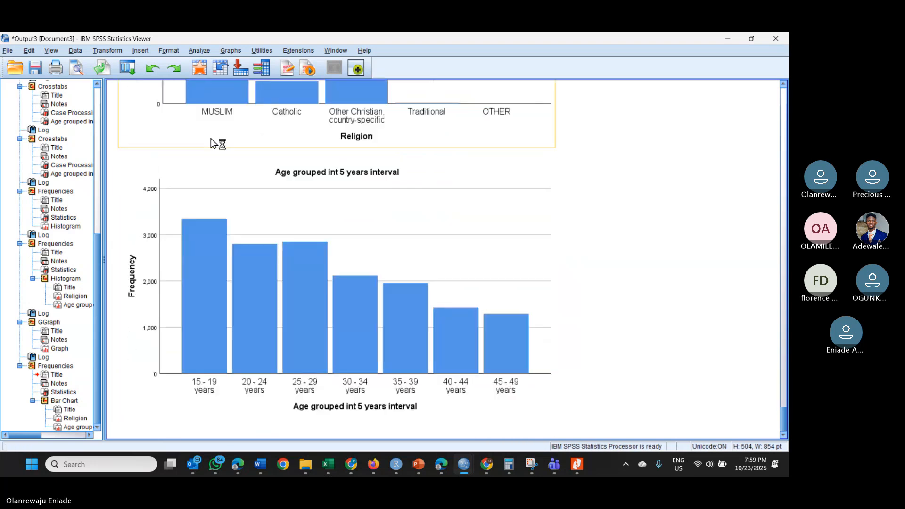
click(194, 50)
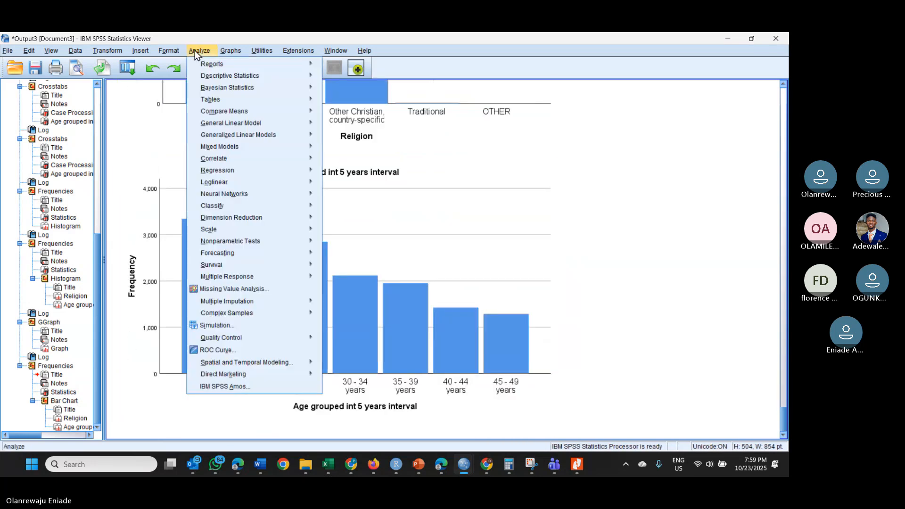
mouse_move(223, 78)
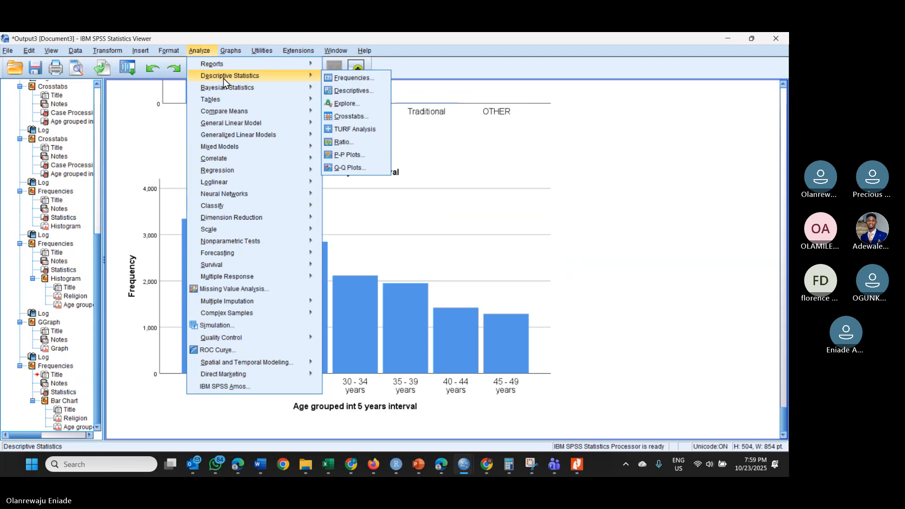
click(351, 78)
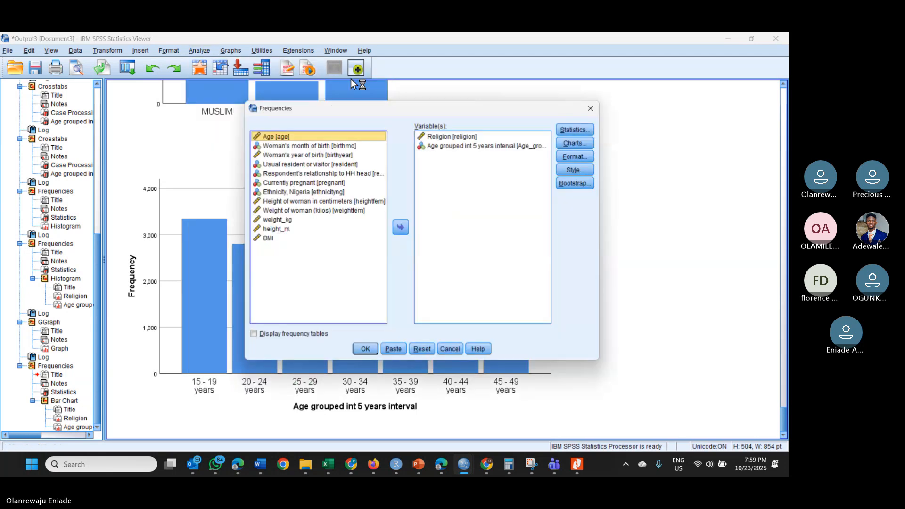
click(570, 144)
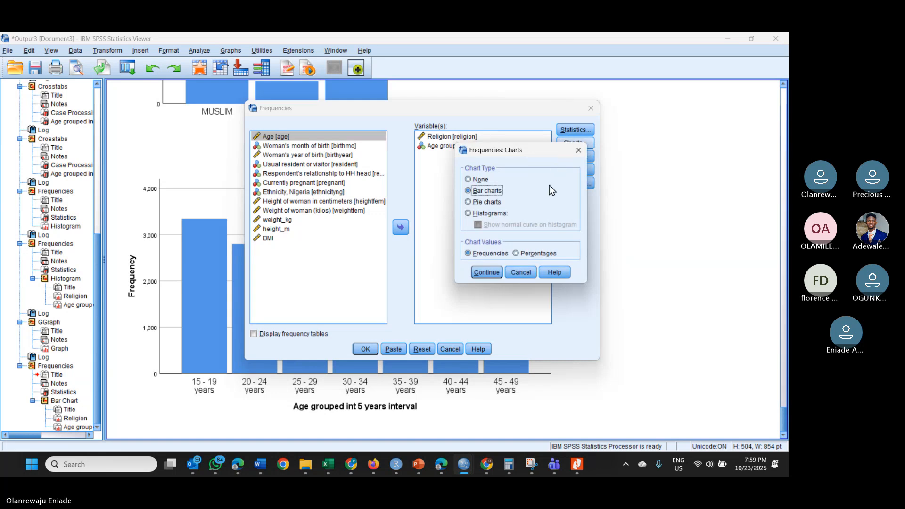
click(466, 202)
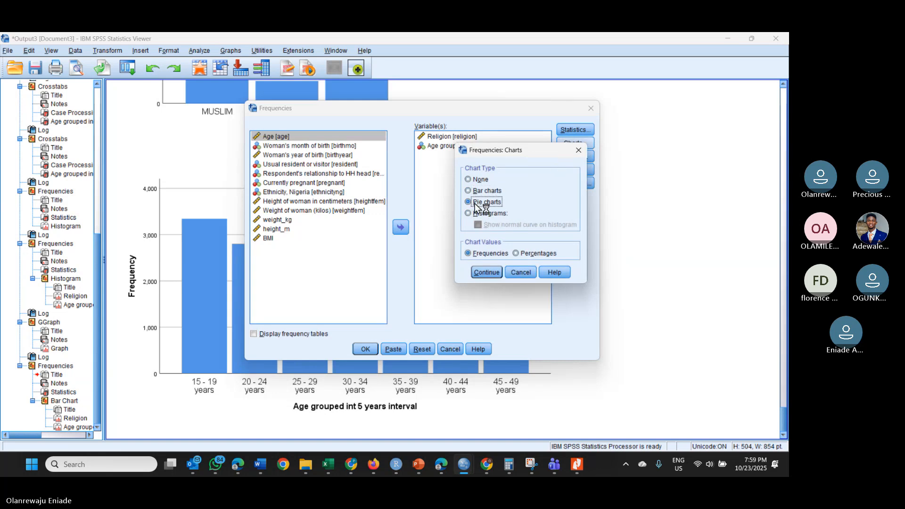
click(486, 273)
click(371, 349)
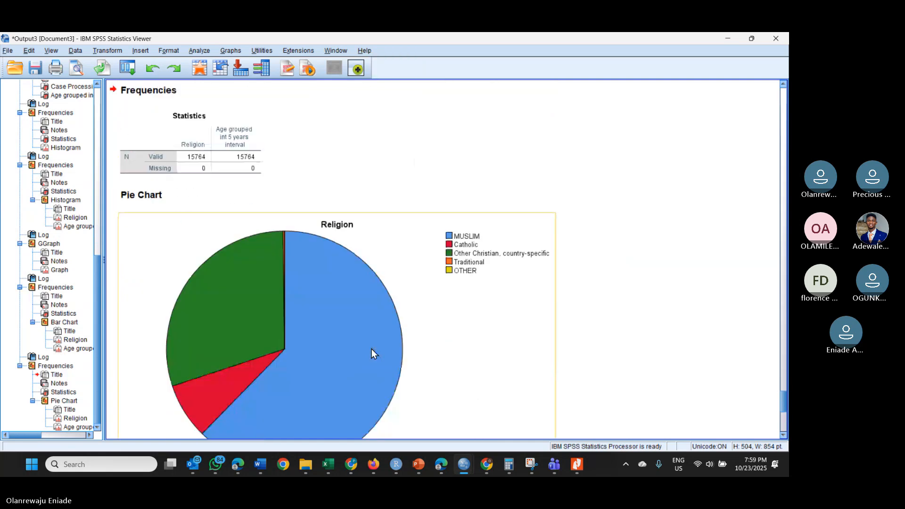
scroll(371, 349, down, 5)
scroll(372, 349, up, 6)
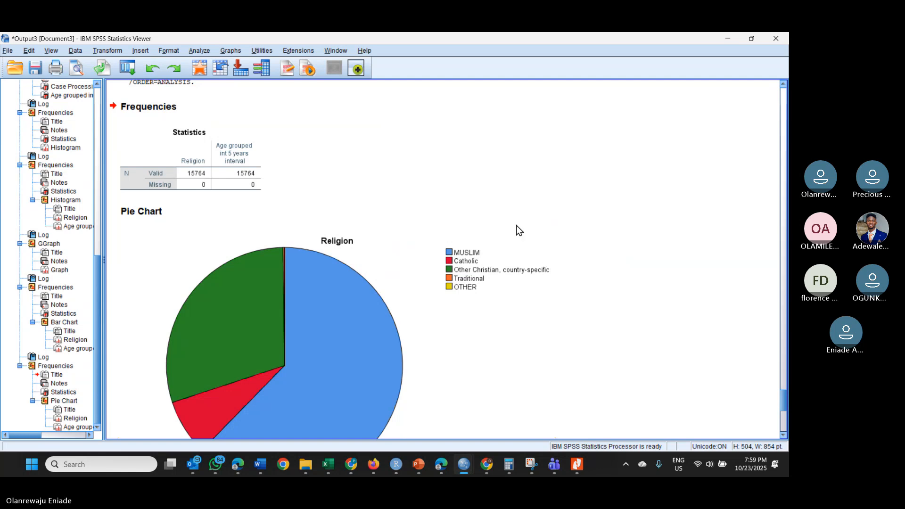
scroll(519, 230, up, 4)
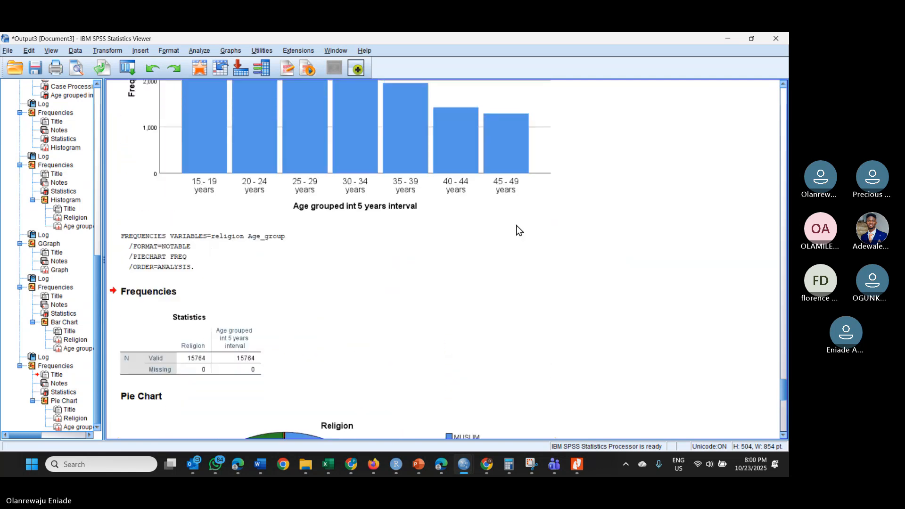
- Compare the bar charts and histograms of Religion and Age grouped int 5 years interval across the output
scroll(519, 230, up, 3)
scroll(519, 230, up, 3)
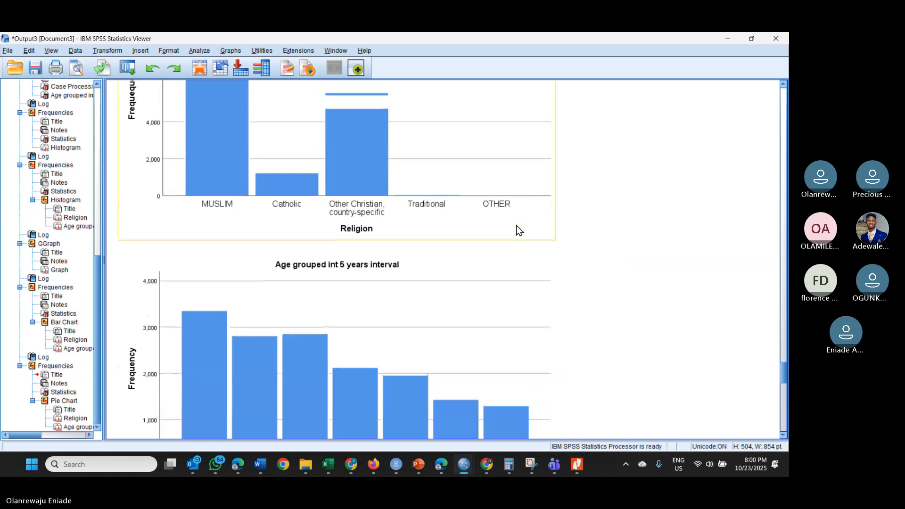
scroll(519, 230, down, 8)
scroll(519, 230, up, 4)
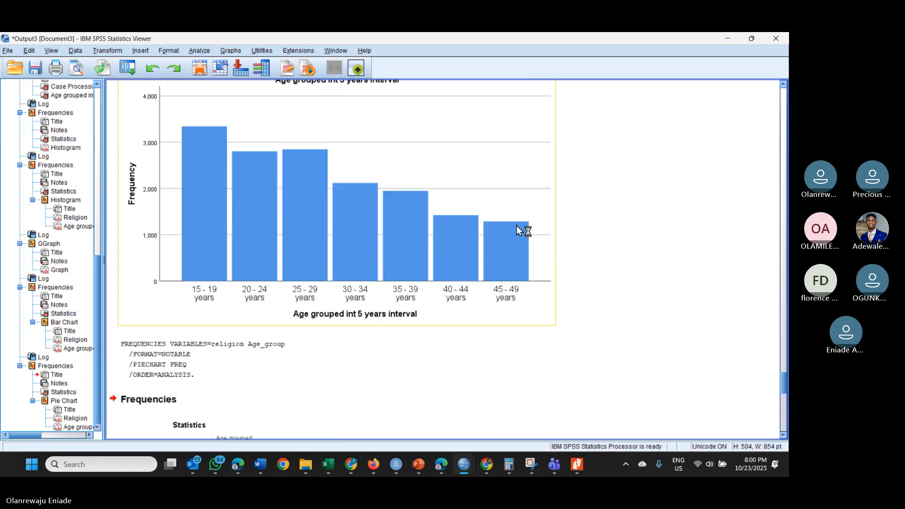
scroll(517, 226, up, 12)
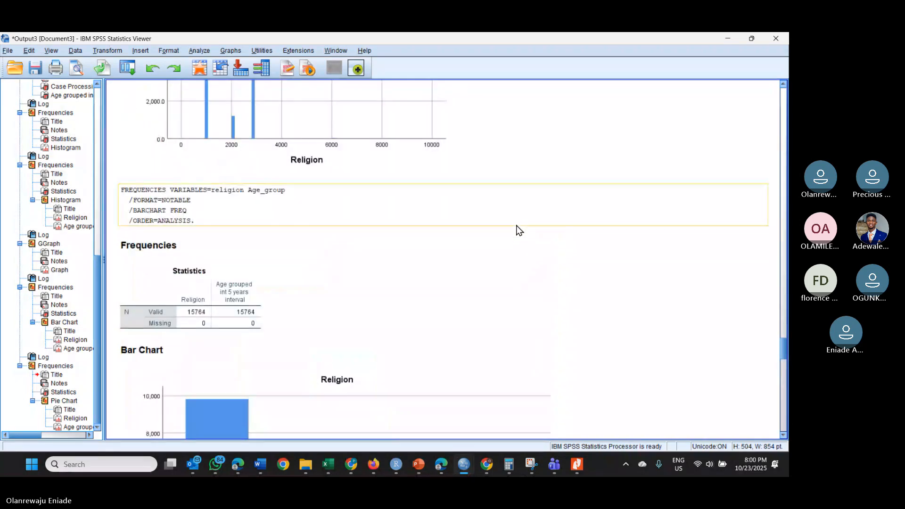
scroll(519, 230, up, 5)
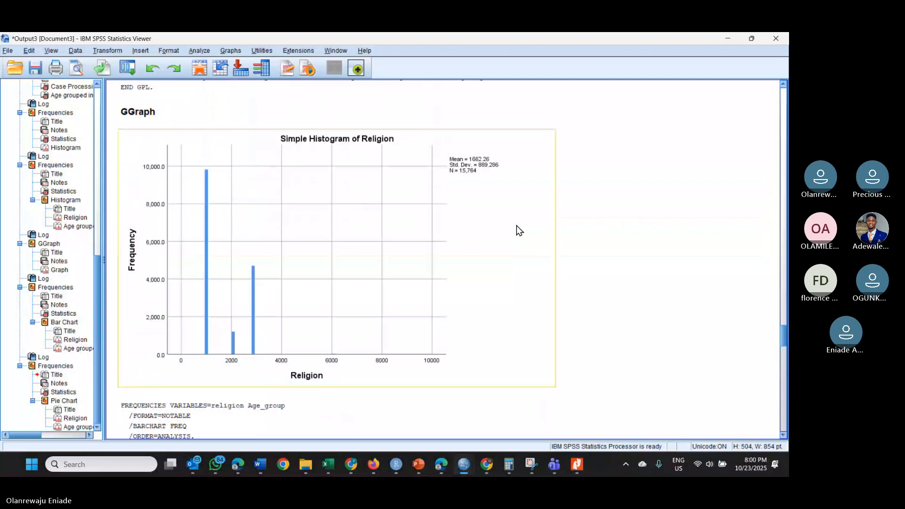
scroll(519, 230, up, 1)
scroll(519, 230, down, 4)
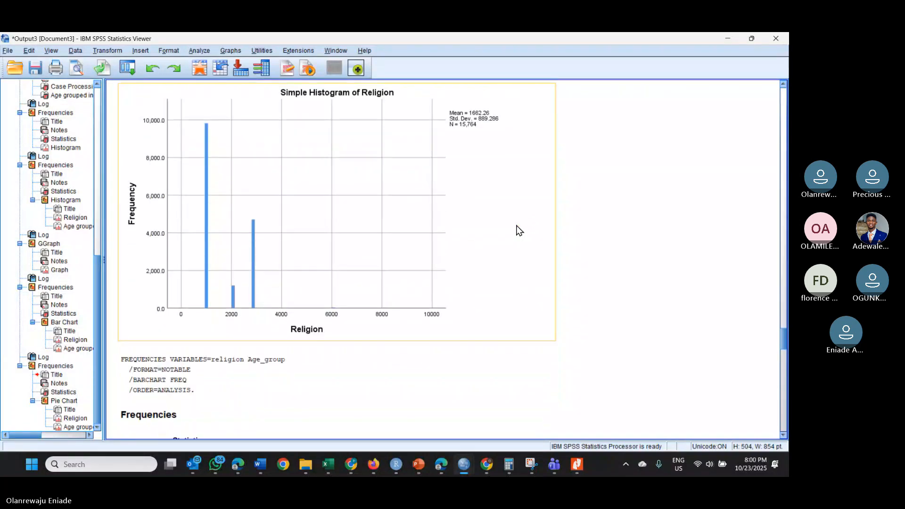
scroll(519, 230, down, 12)
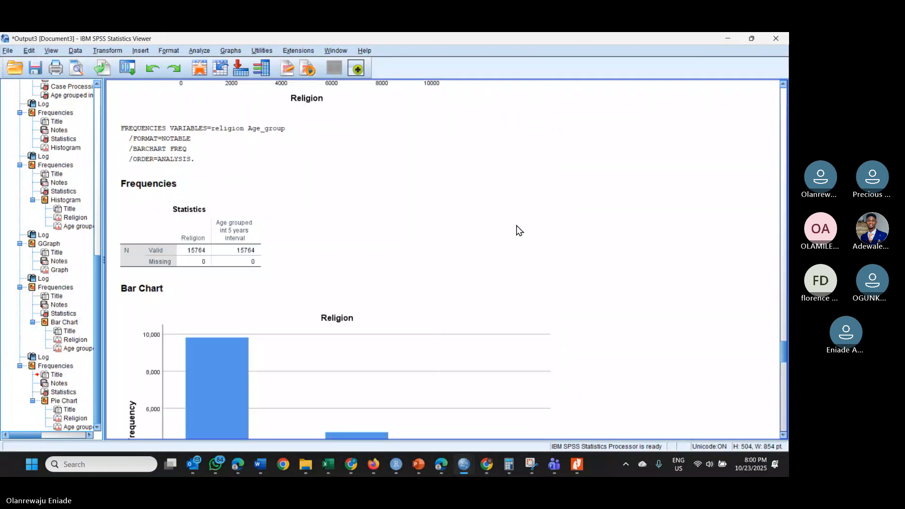
scroll(519, 230, up, 10)
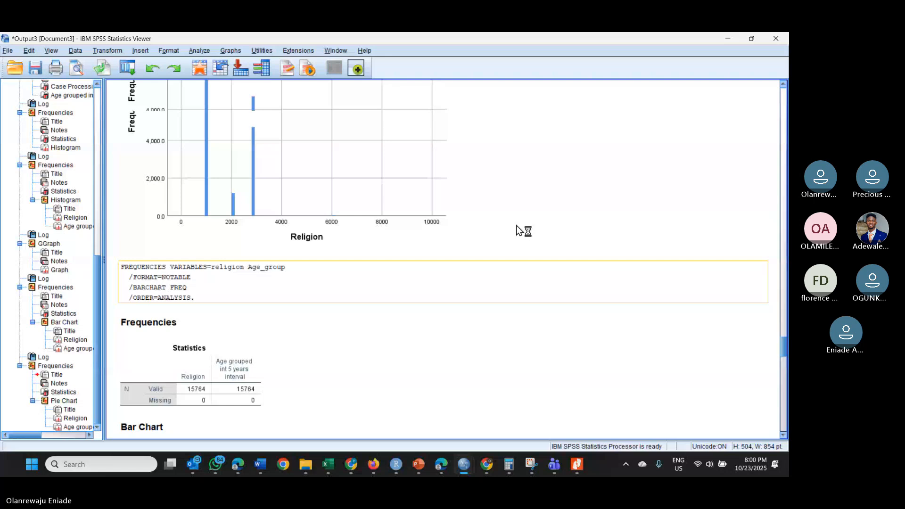
scroll(519, 230, up, 8)
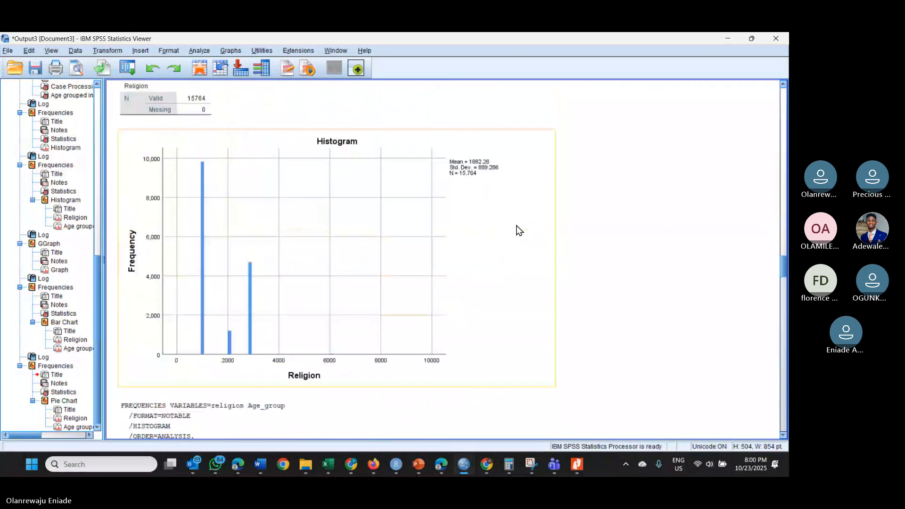
scroll(519, 230, up, 5)
scroll(519, 230, down, 10)
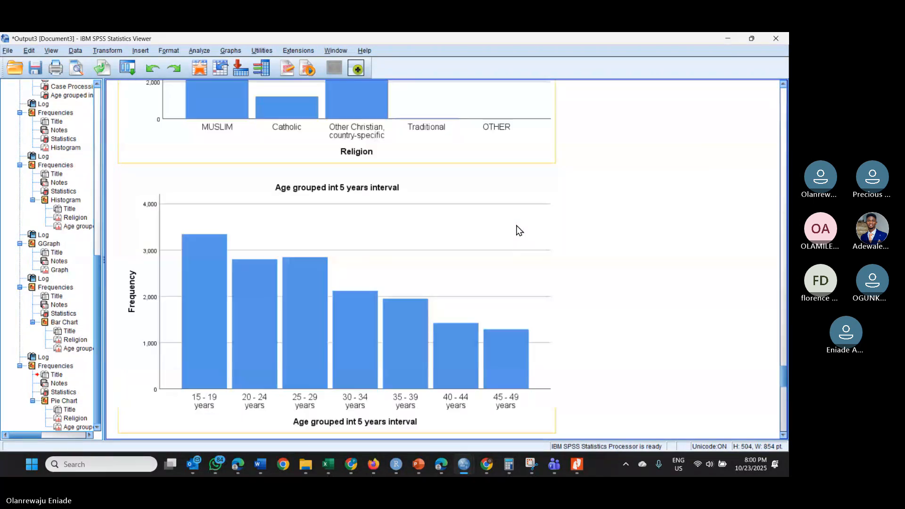
- Examine the pie charts of Religion and Age grouped int 5 years interval, and minimise the output to return to the dataset
scroll(519, 230, down, 10)
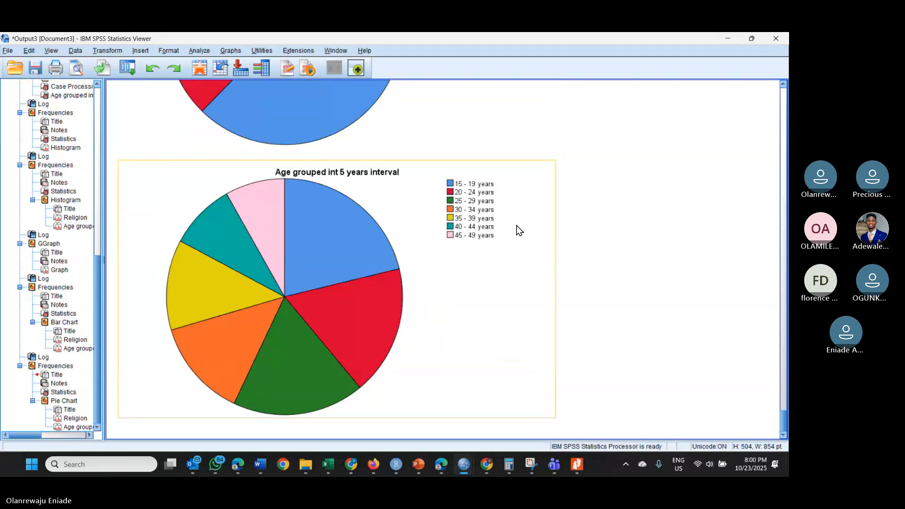
scroll(519, 231, up, 1)
scroll(519, 230, up, 1)
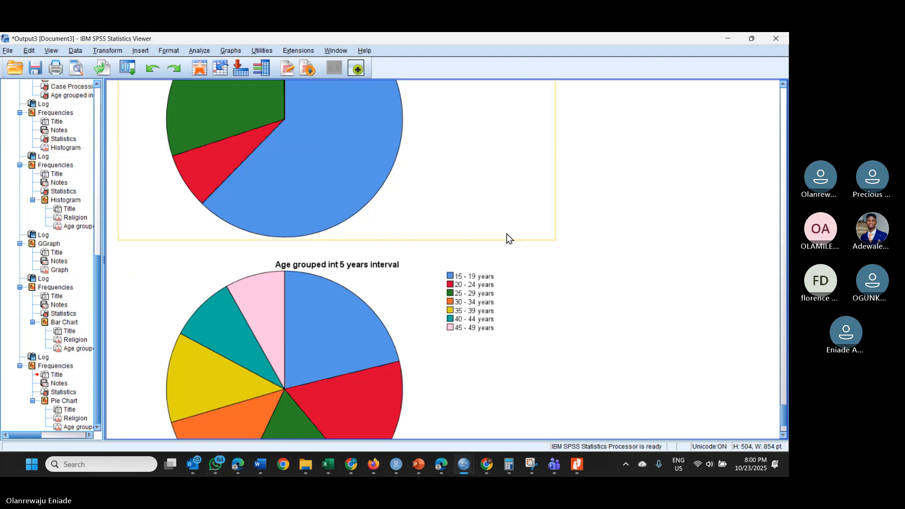
click(547, 305)
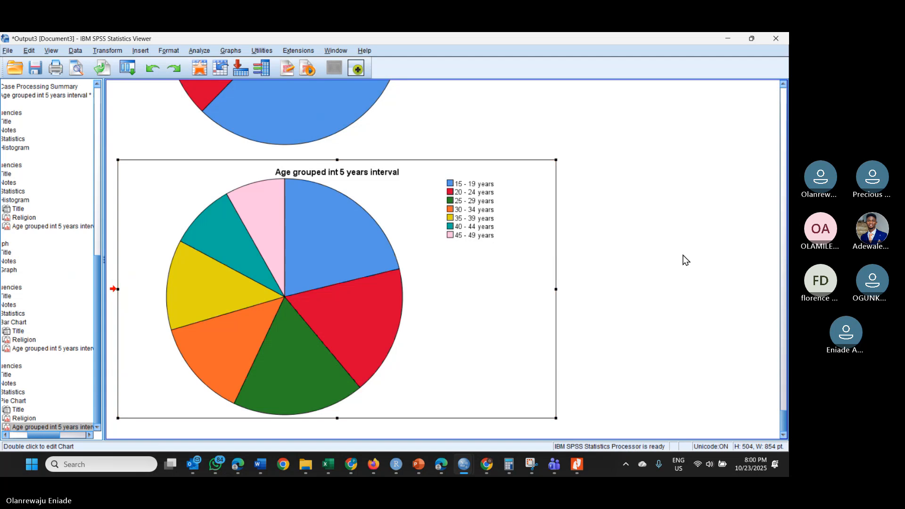
scroll(685, 259, up, 3)
scroll(685, 260, up, 20)
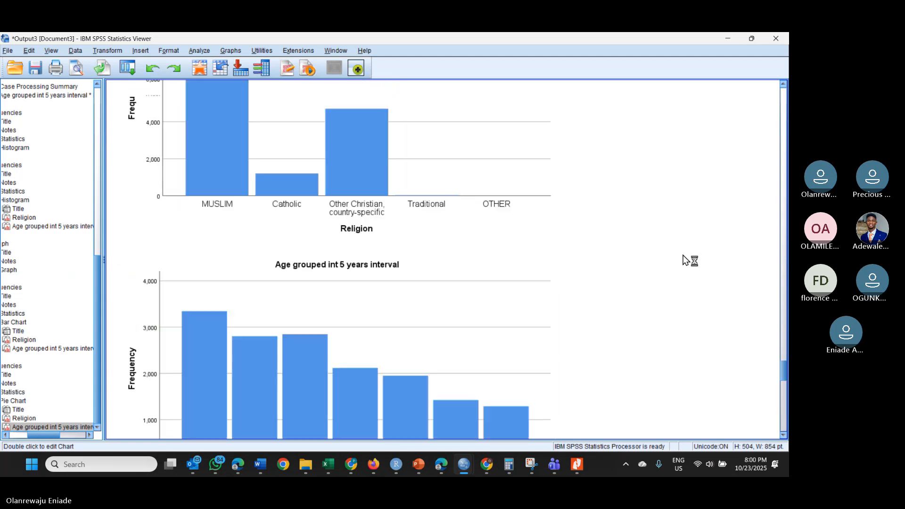
scroll(685, 259, up, 4)
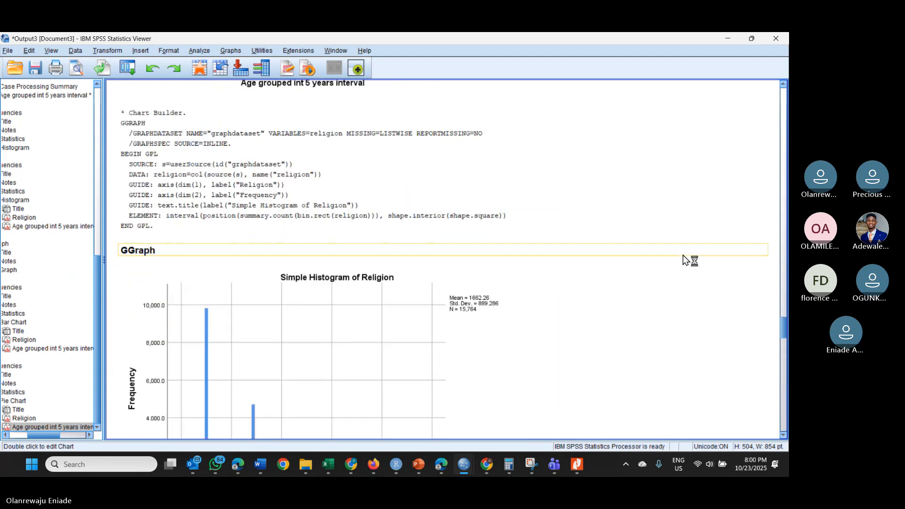
scroll(684, 259, up, 15)
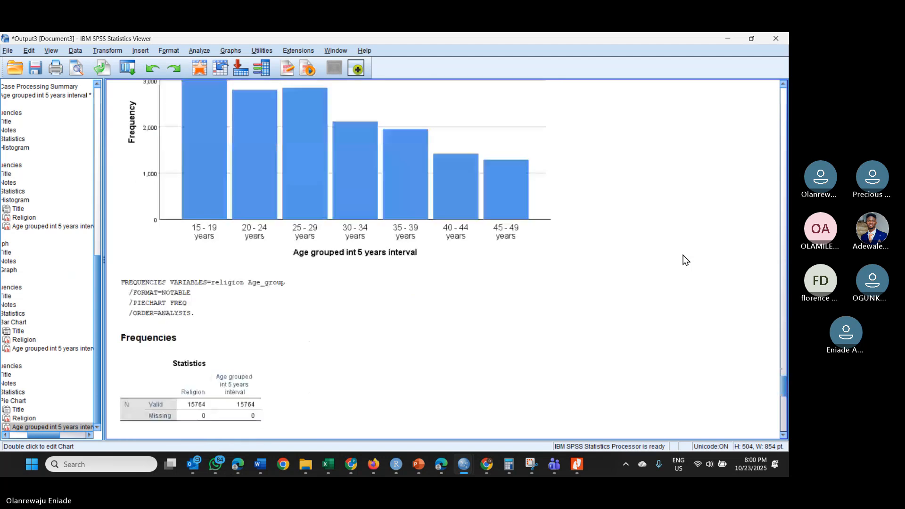
scroll(685, 259, down, 12)
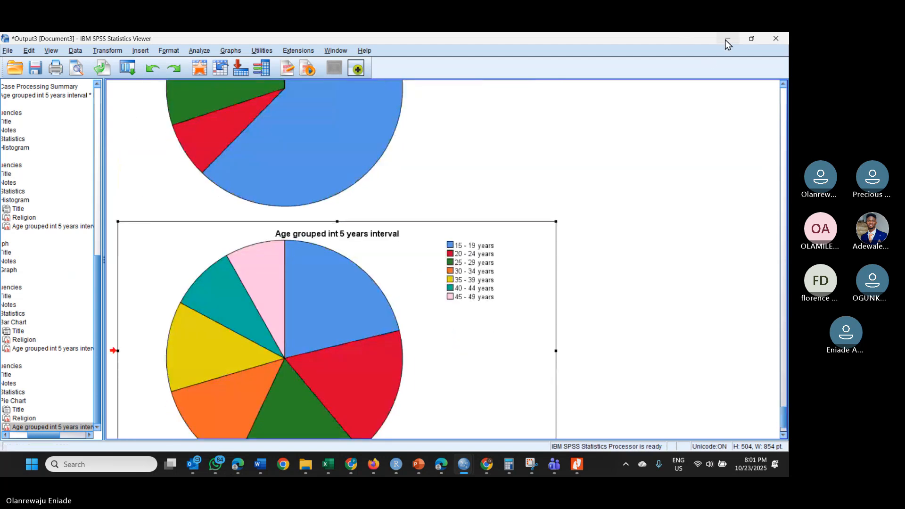
click(722, 43)
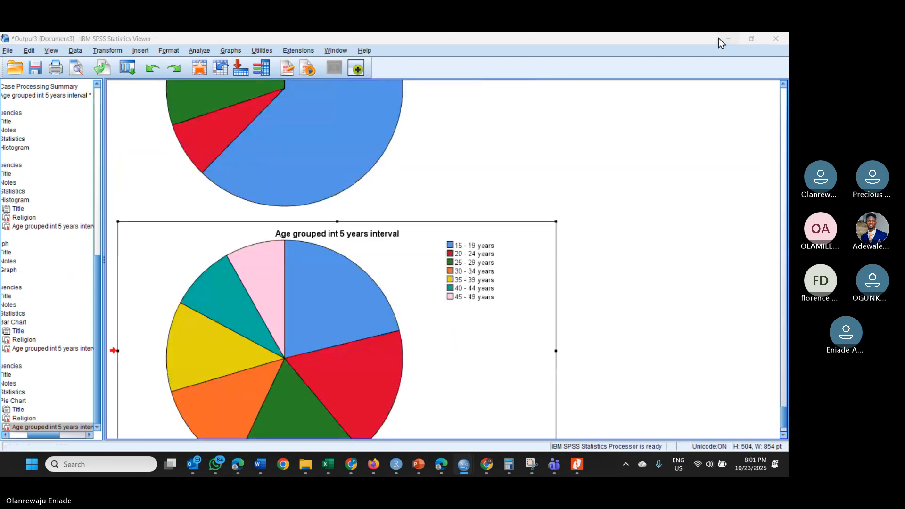
click(721, 43)
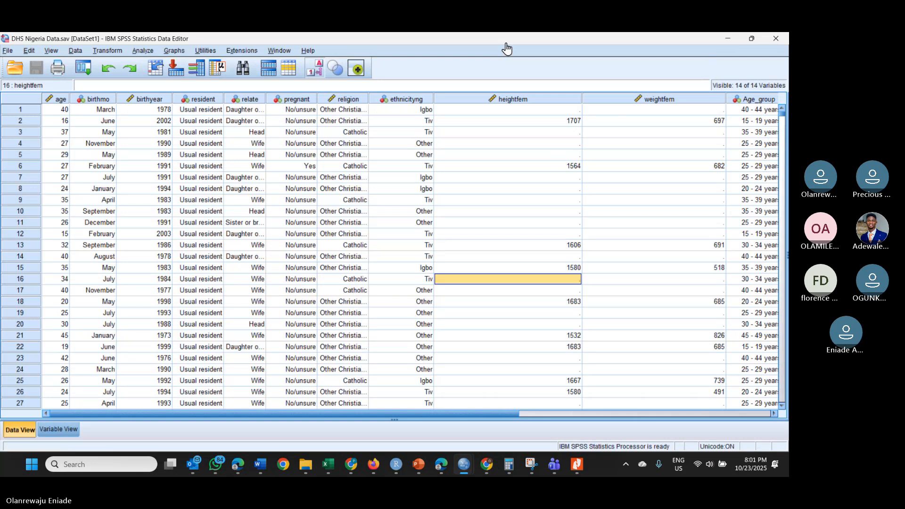
- Switch to the Teams meeting window, check the participant list and unmute the microphone
click(507, 49)
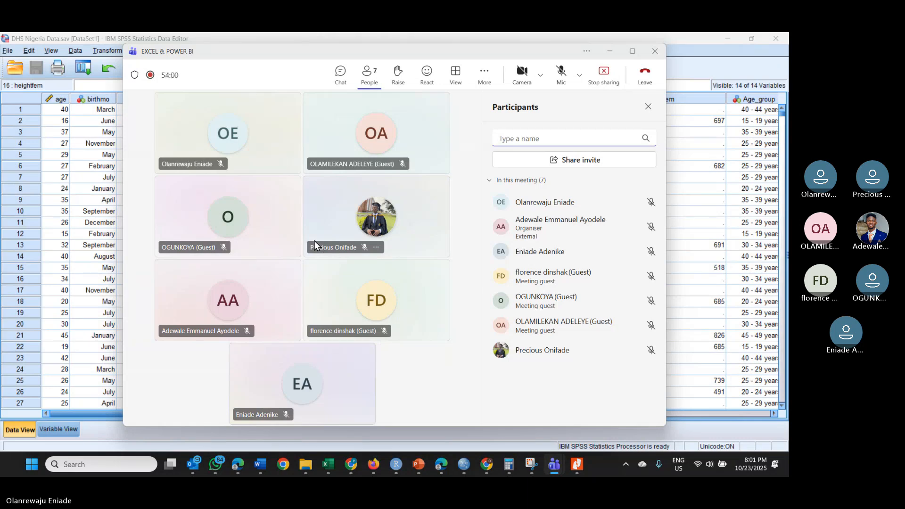
click(513, 327)
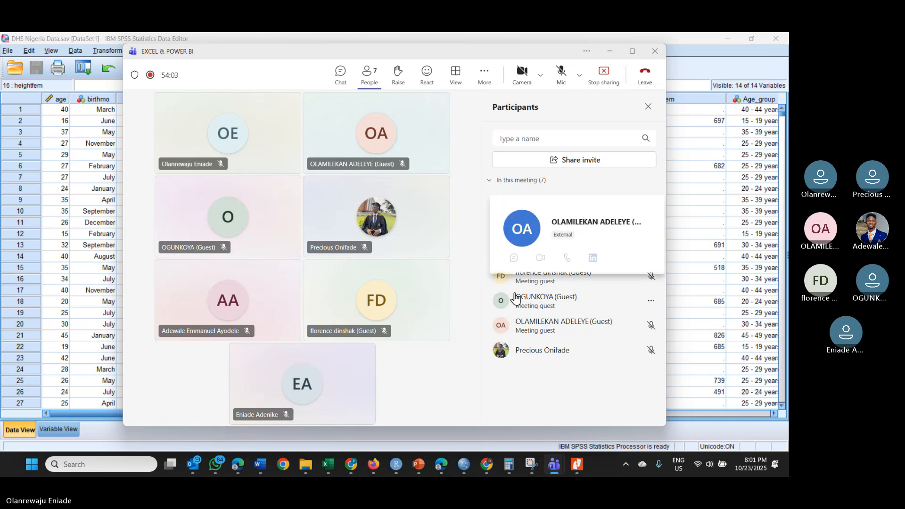
click(477, 364)
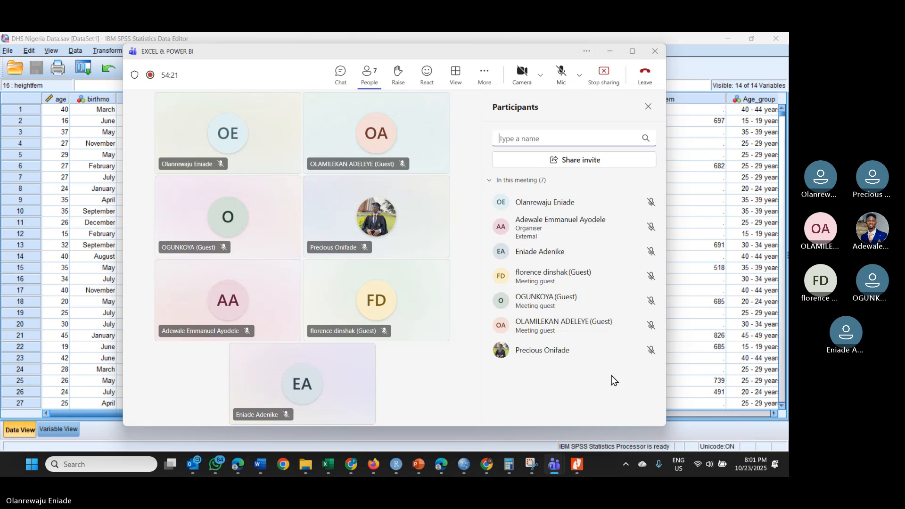
mouse_move(643, 354)
click(652, 283)
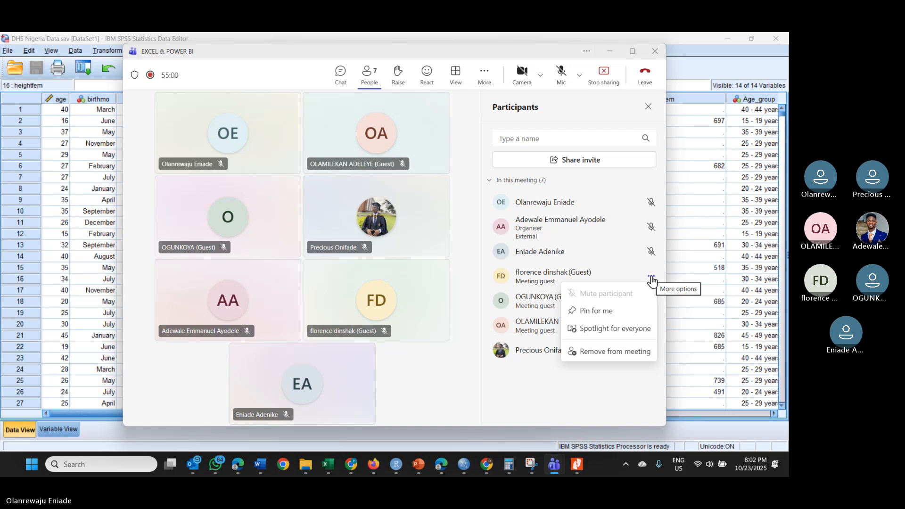
click(640, 272)
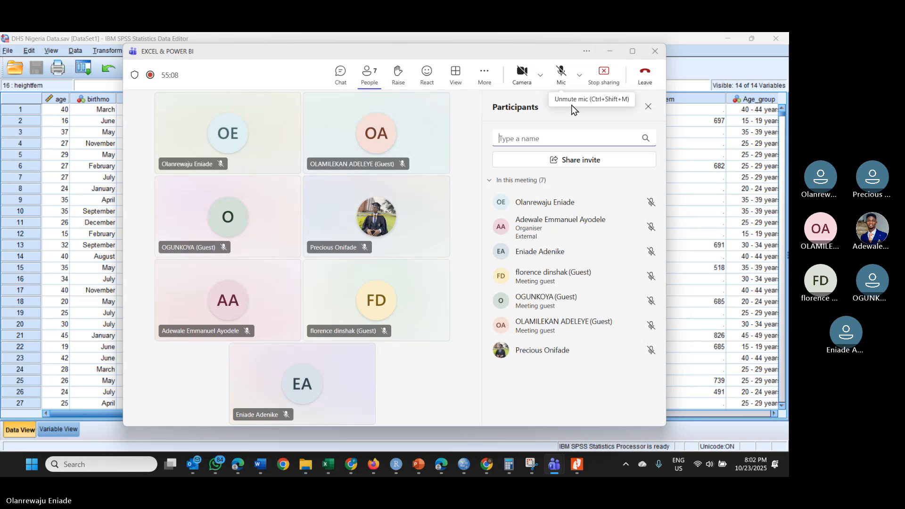
click(561, 74)
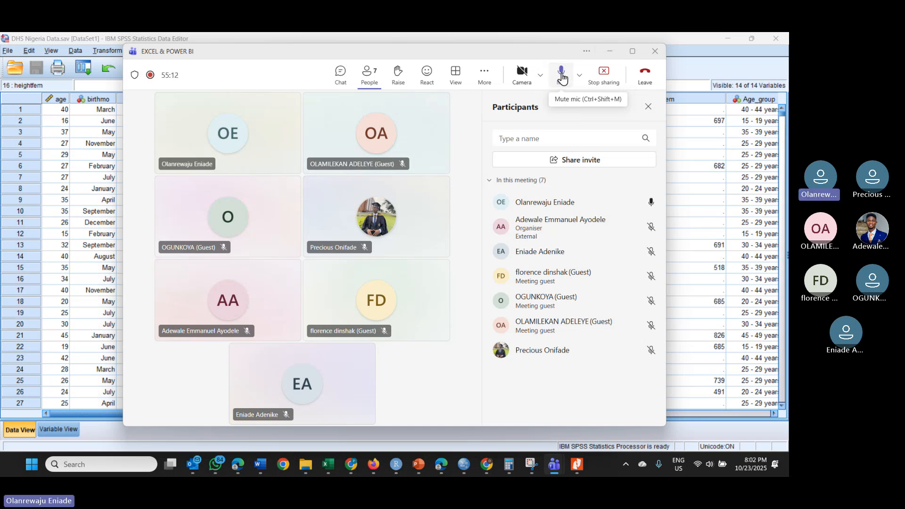